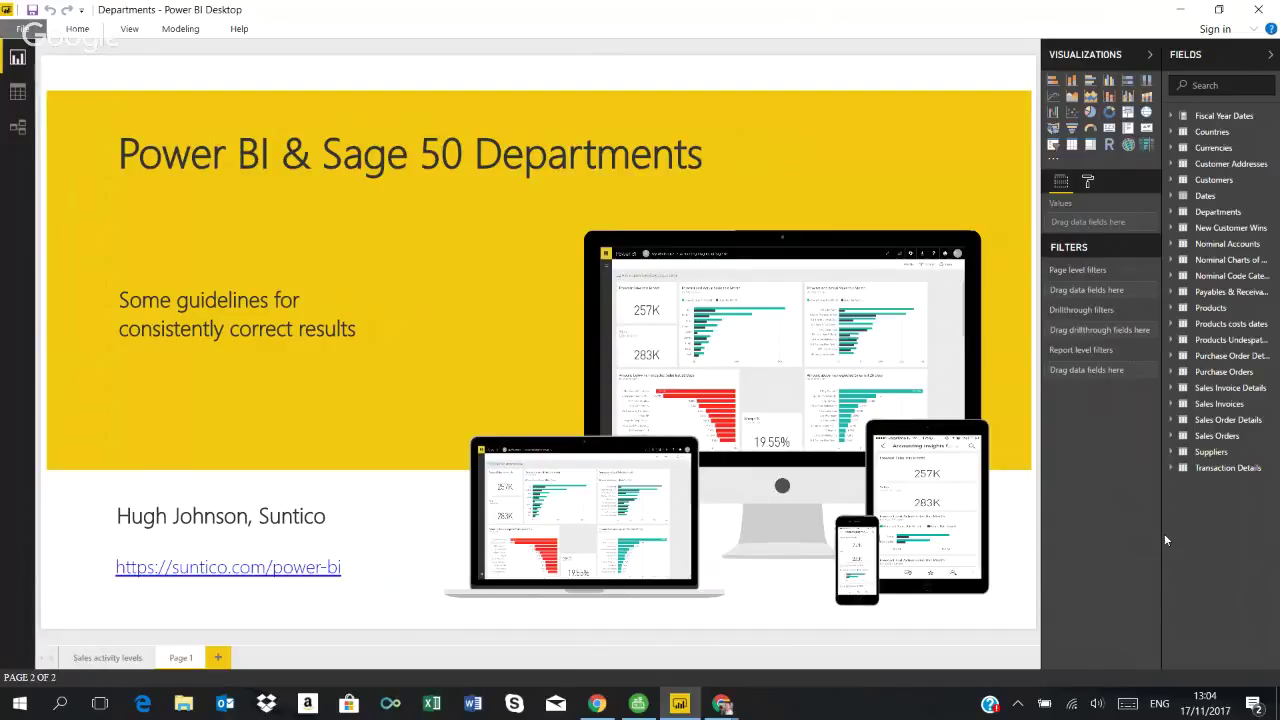
Step: Widen the Fields pane, peek at the Departments table's fields and add a new blank report page
left_click_drag(1158, 533, 1113, 541)
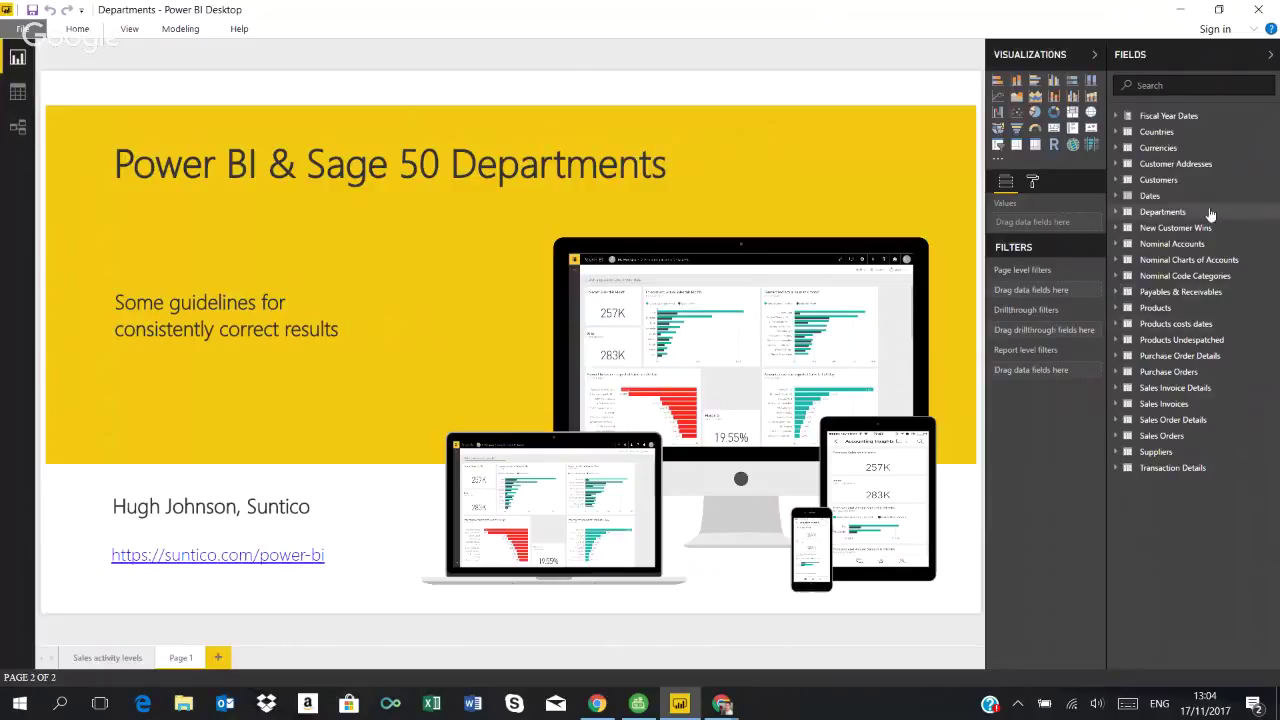
left_click(1116, 212)
left_click(1116, 212)
left_click(219, 658)
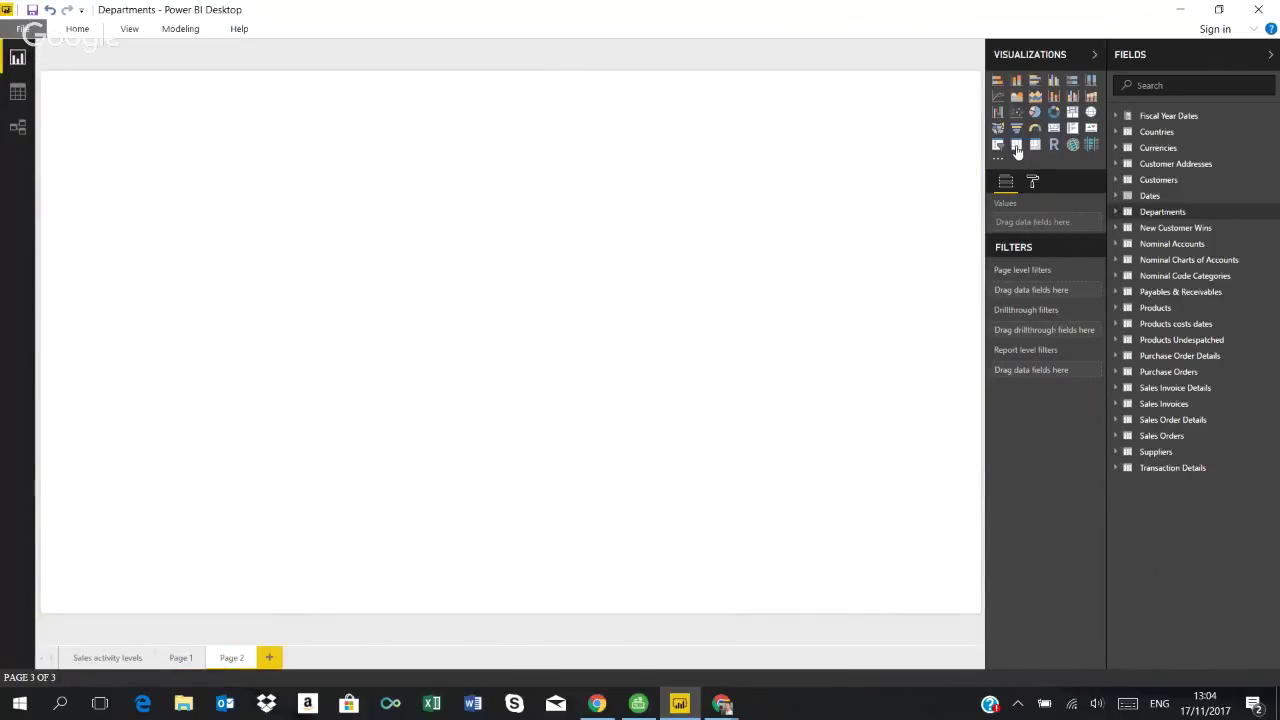
Step: Insert a table visual showing Department # and Department from the Departments table
left_click(1017, 146)
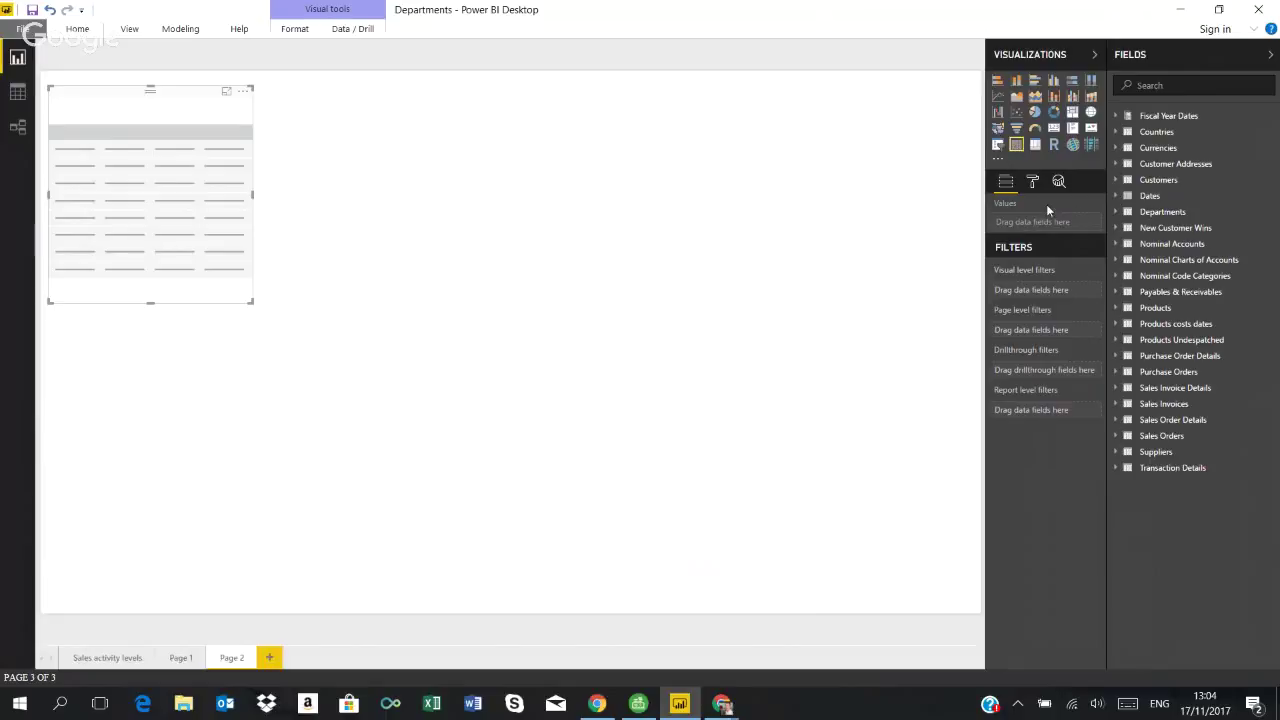
left_click(1117, 214)
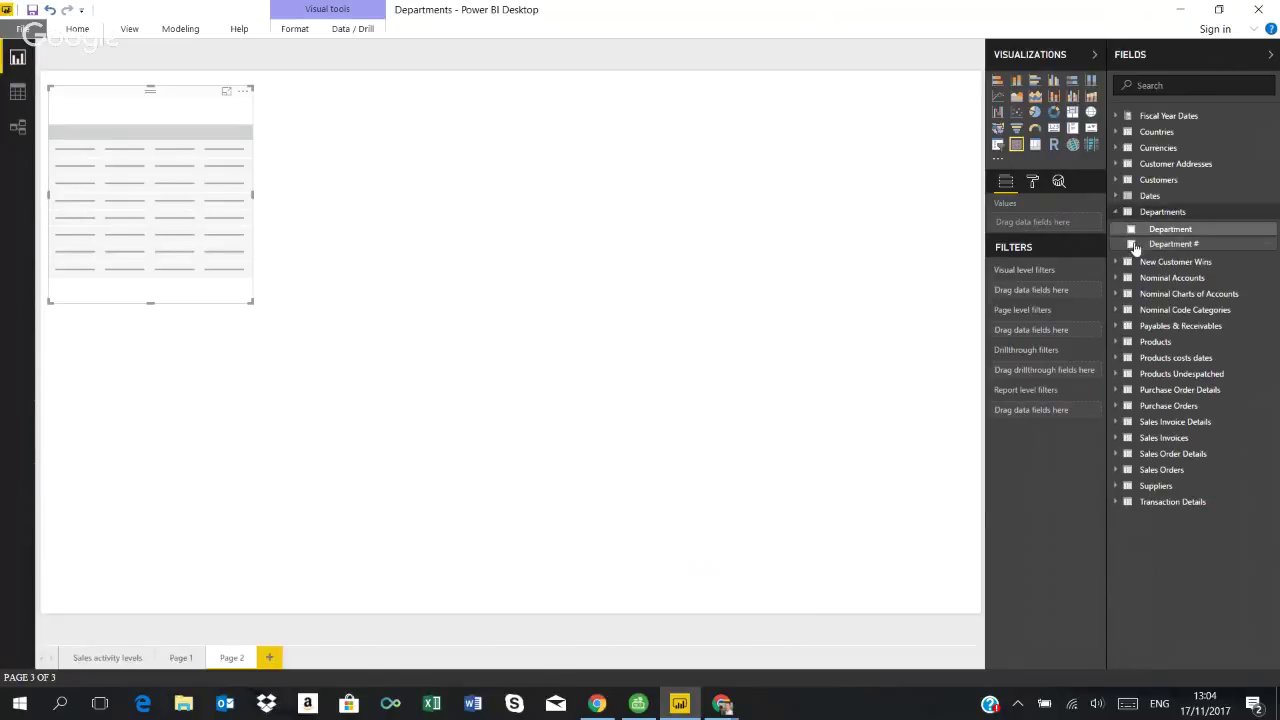
left_click(1131, 245)
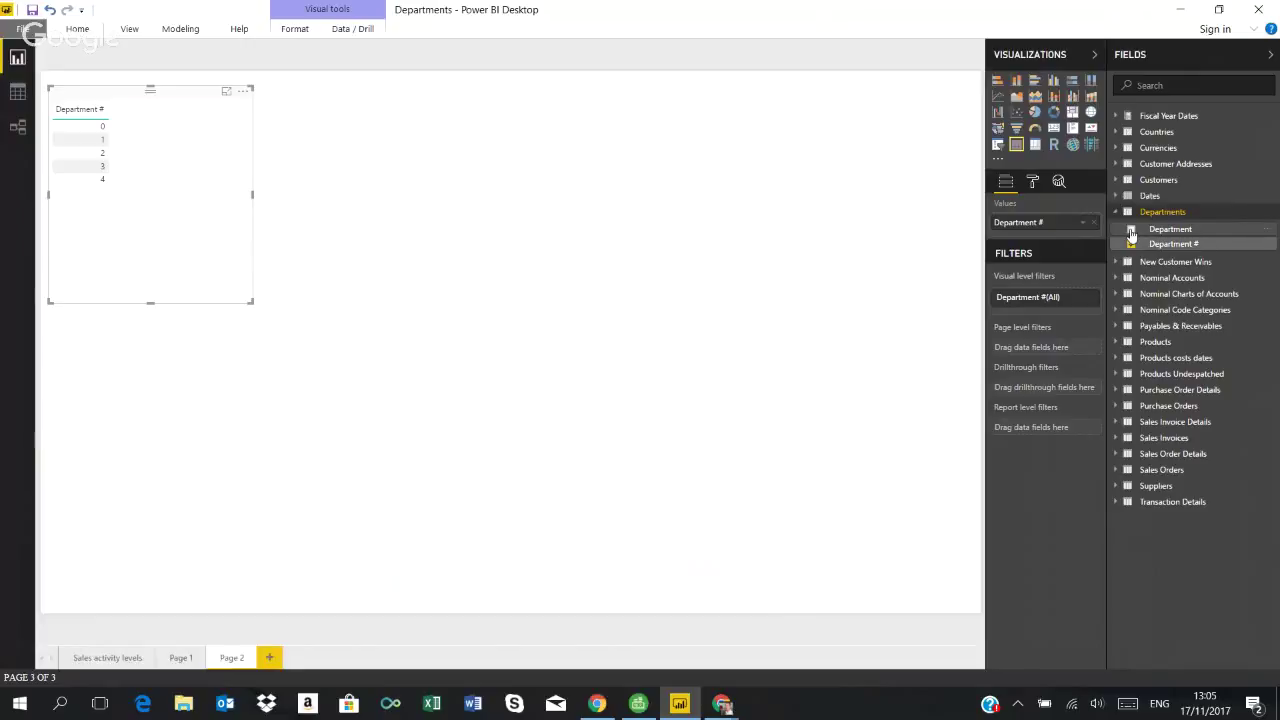
left_click(1131, 230)
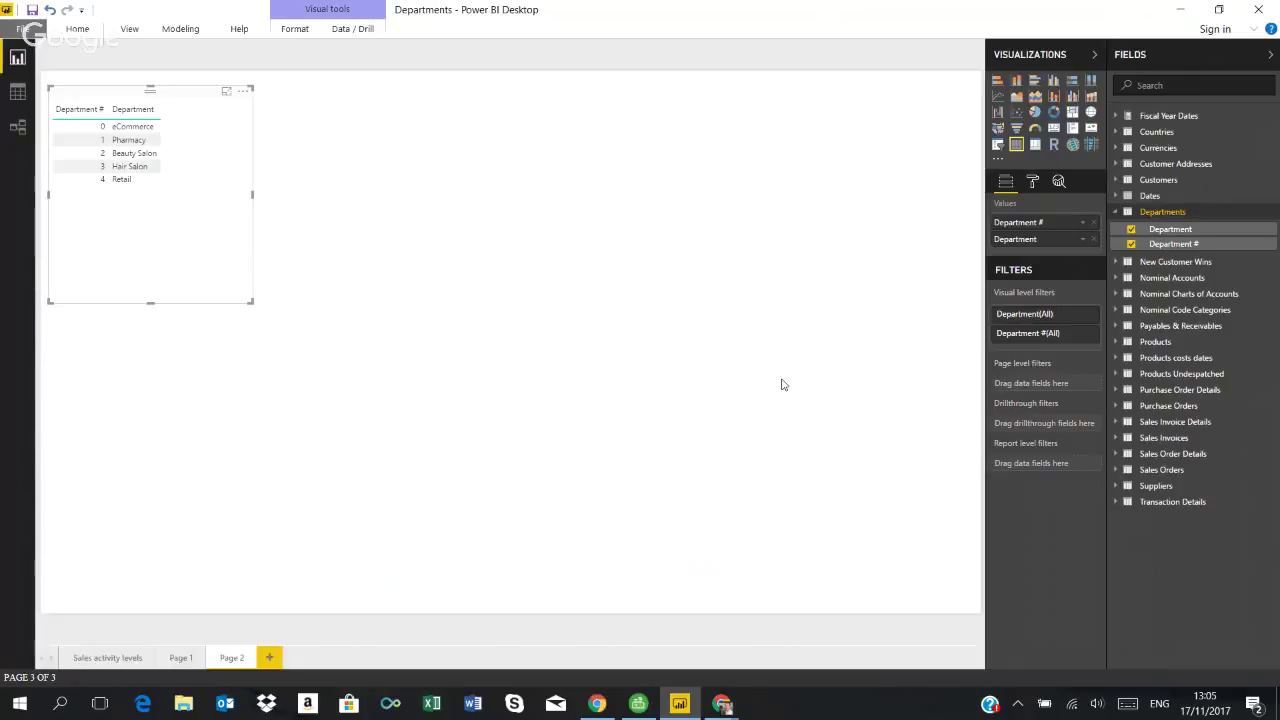
Step: Examine the Customers, Suppliers and Products tables for their department fields
left_click(1116, 213)
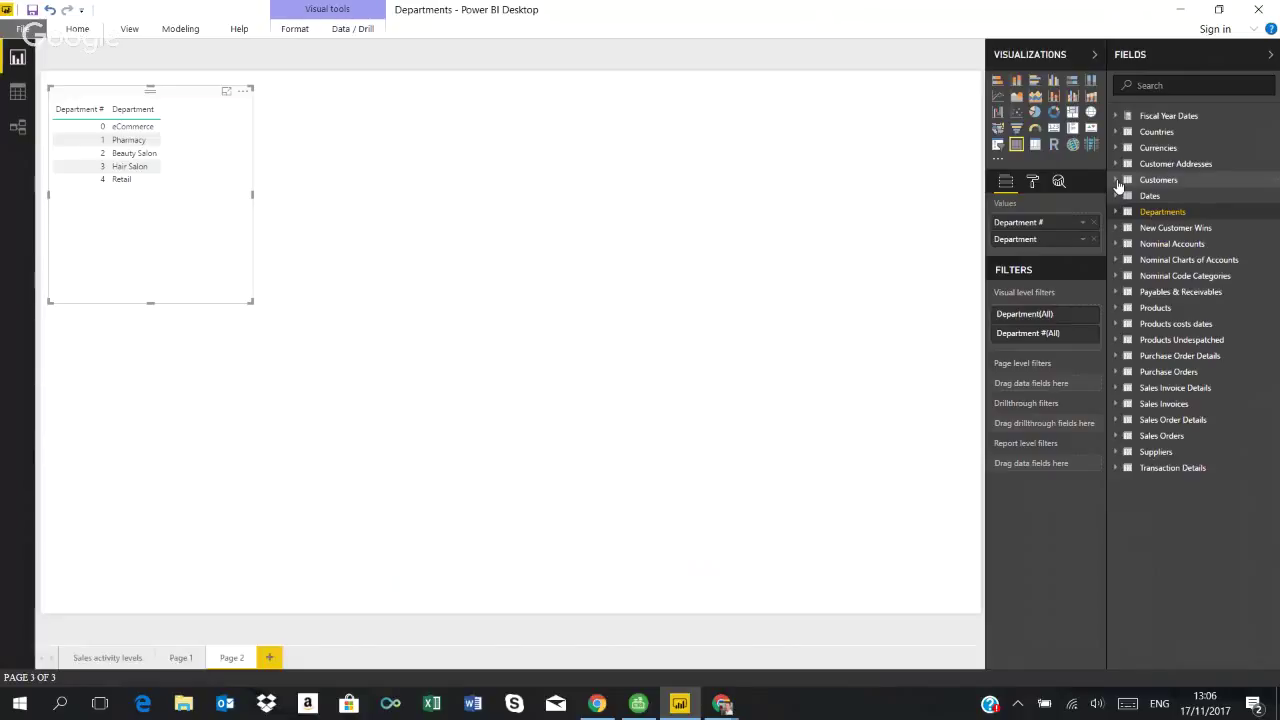
left_click(1117, 181)
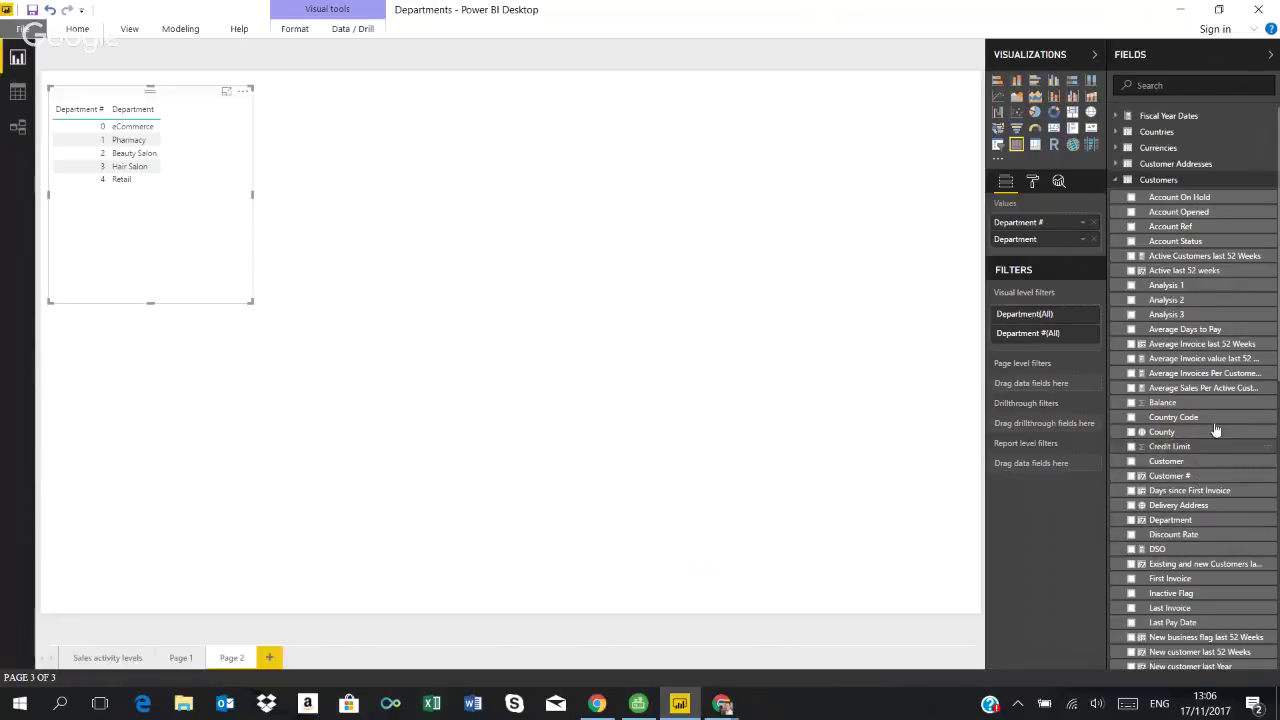
left_click(1118, 182)
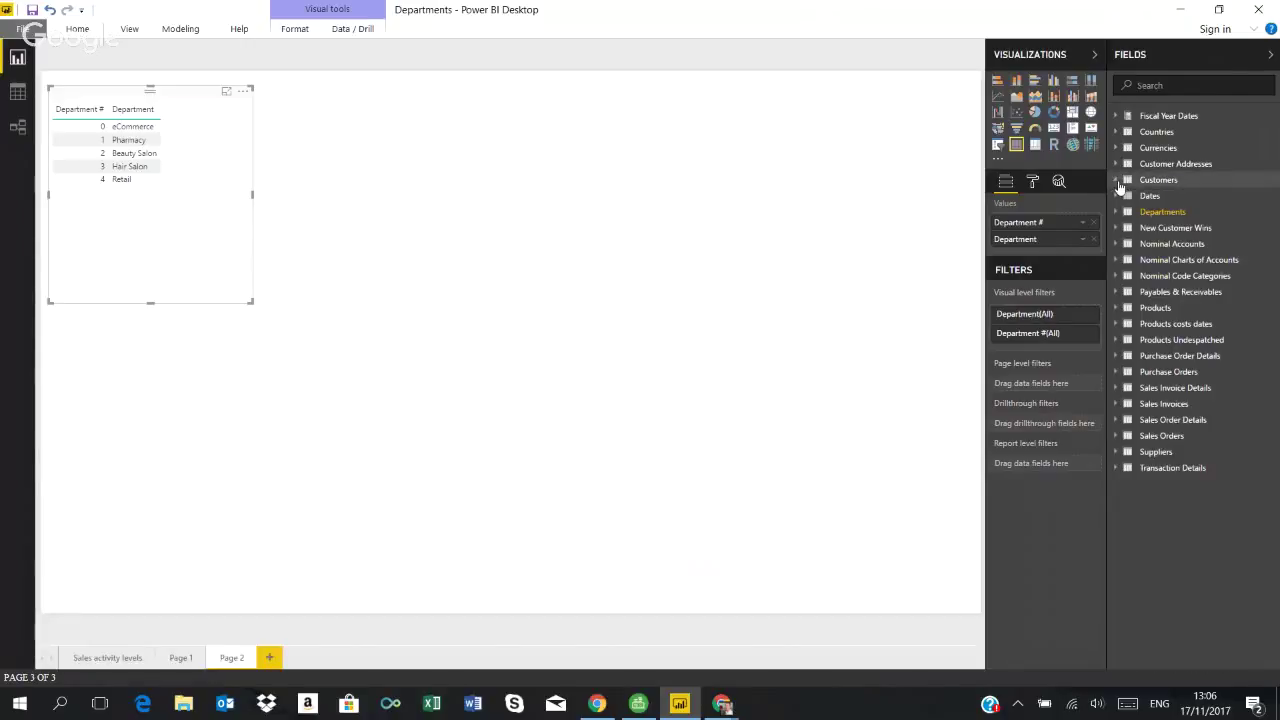
left_click(1118, 452)
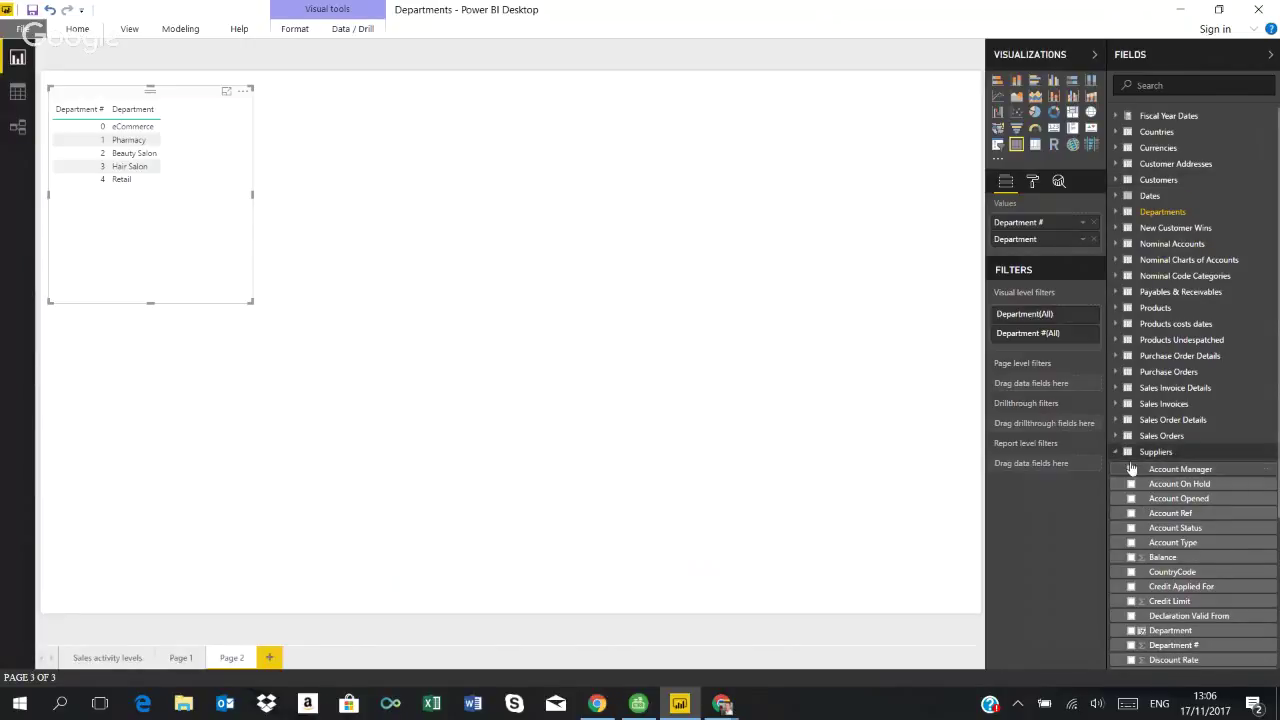
left_click(1118, 453)
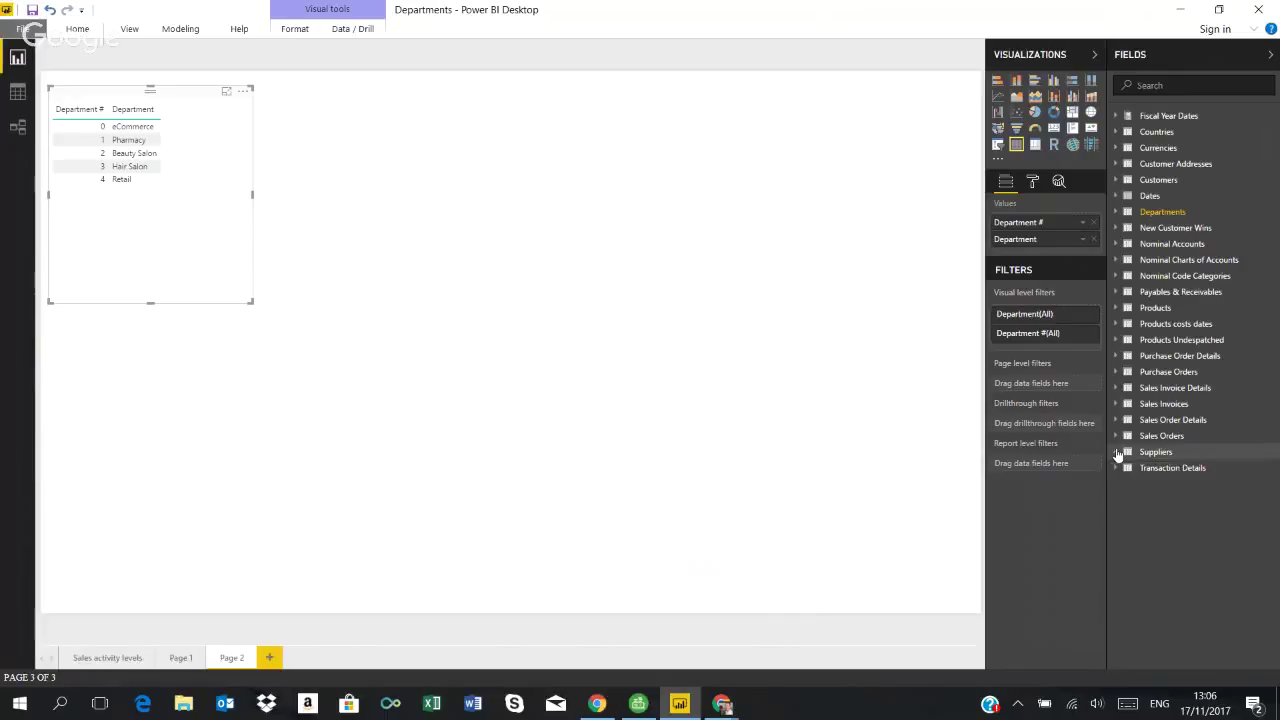
left_click(1116, 308)
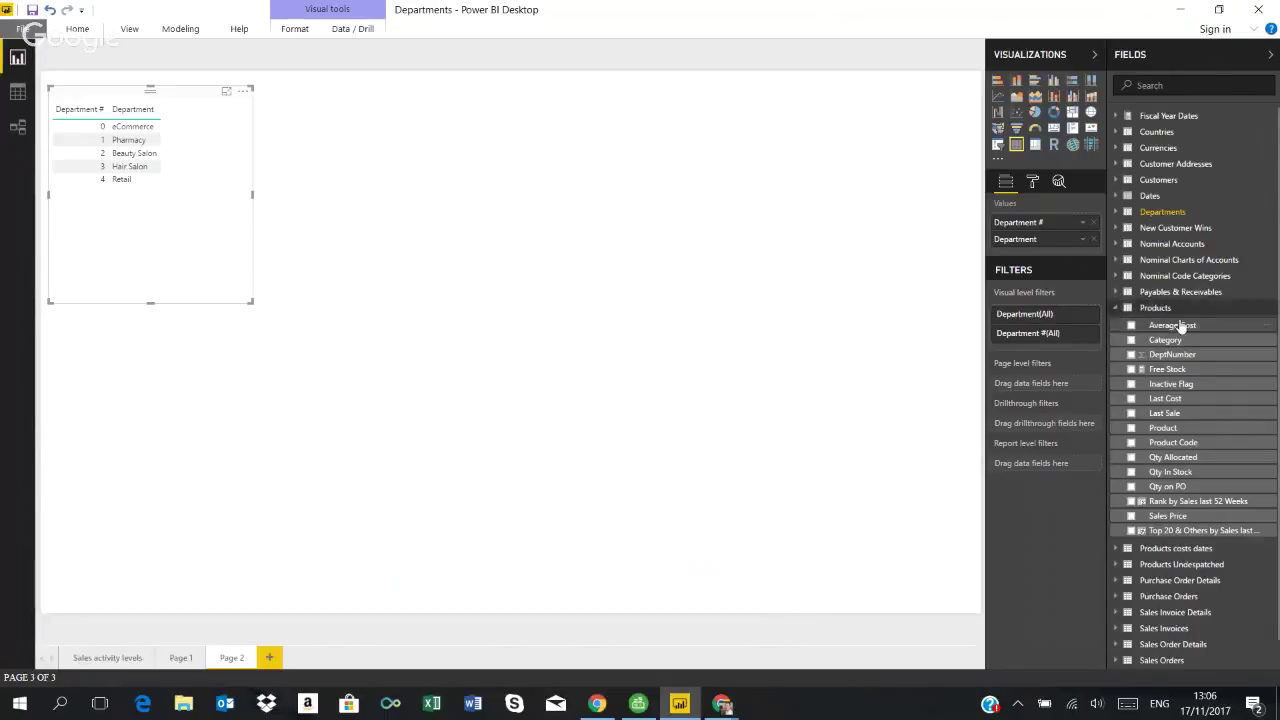
left_click(1117, 309)
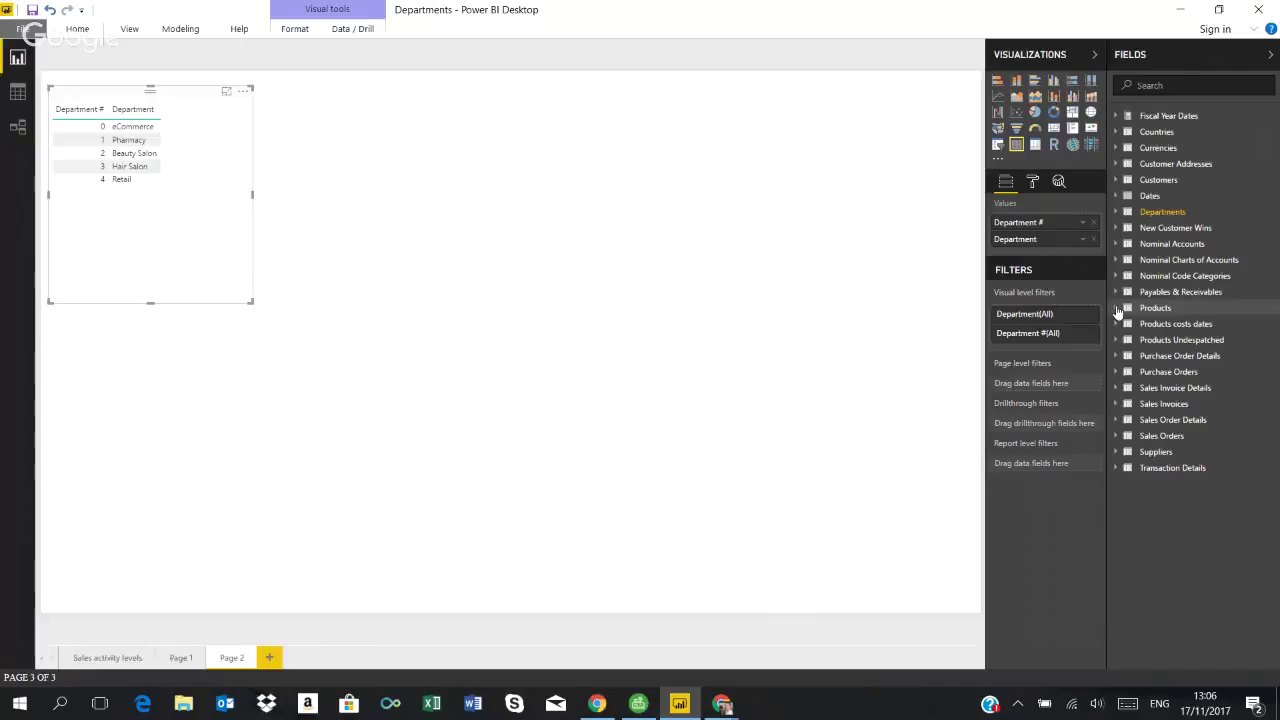
Step: Examine the Sales Invoices, Sales Invoice Details, Purchase Order Details and Transaction Details tables for their department fields
left_click(1117, 405)
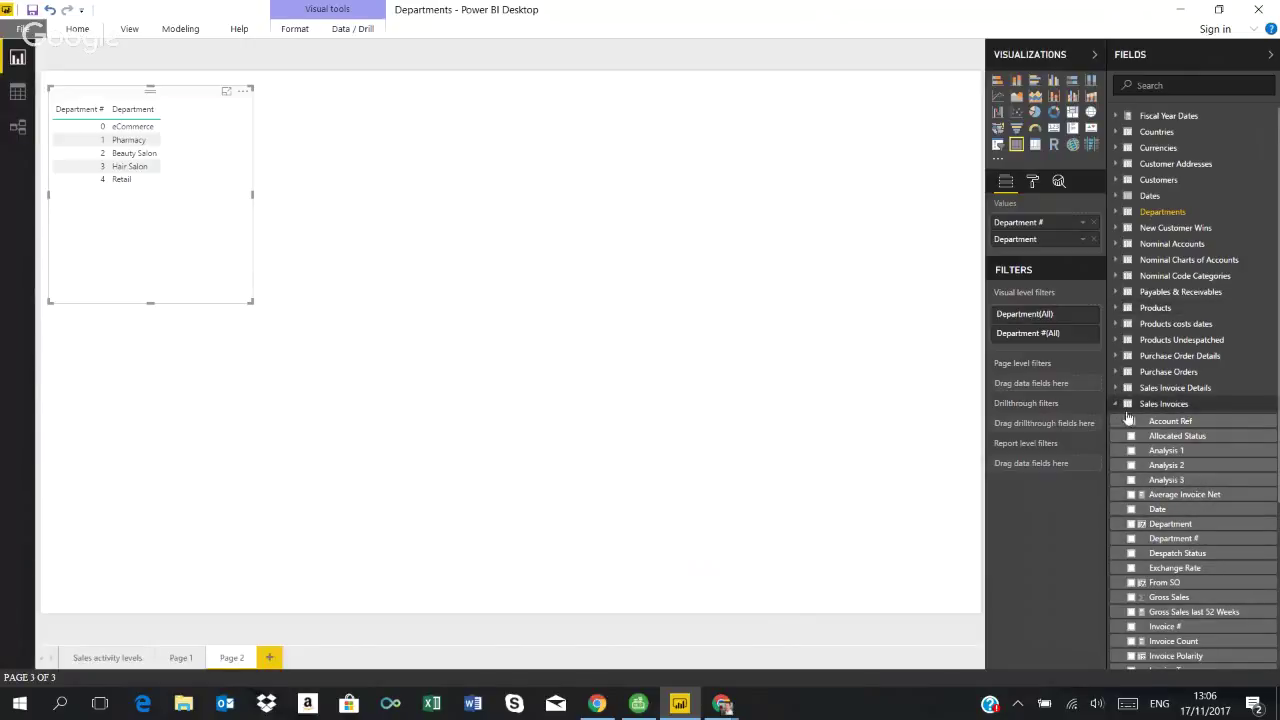
left_click(1117, 405)
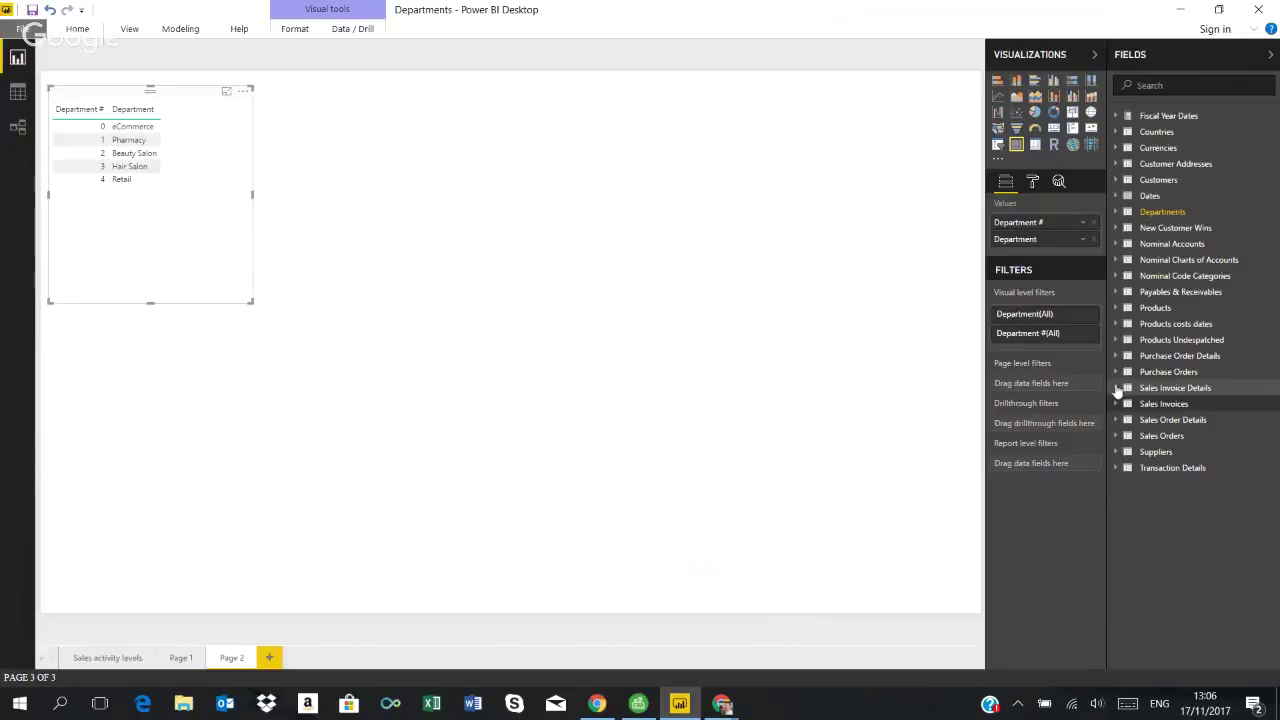
left_click(1117, 389)
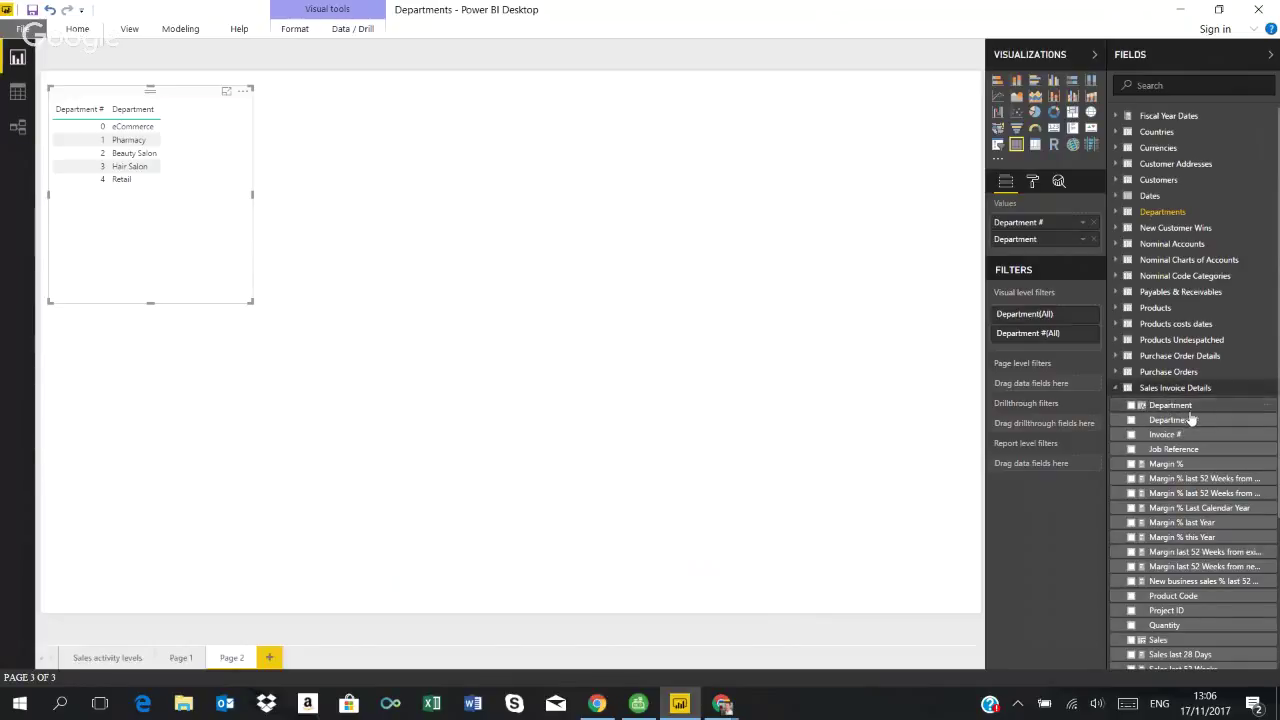
left_click(1117, 391)
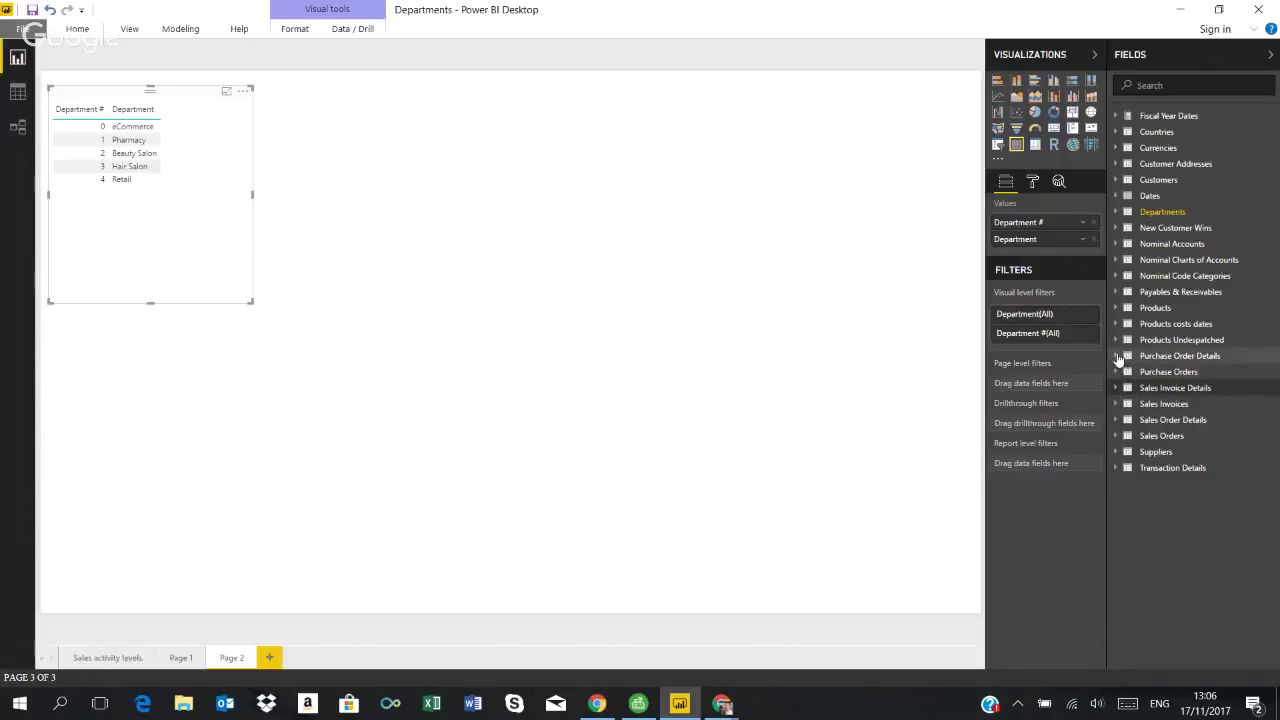
left_click(1117, 357)
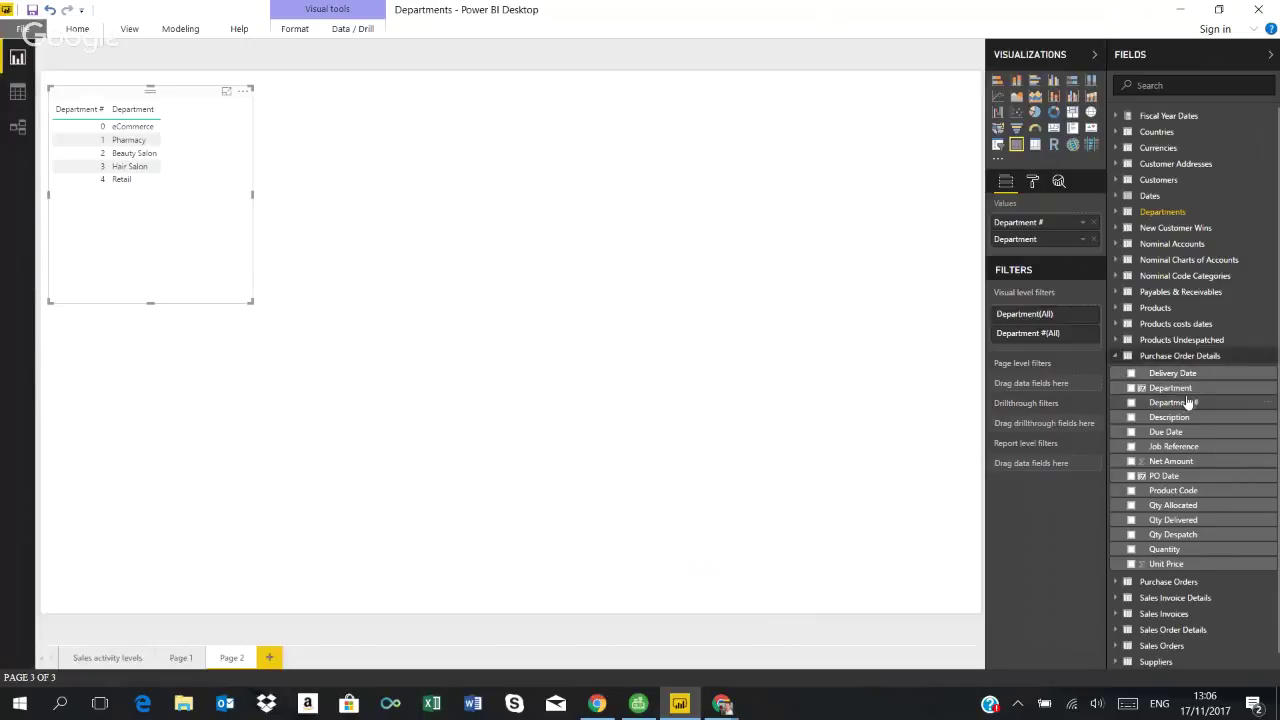
left_click(1117, 357)
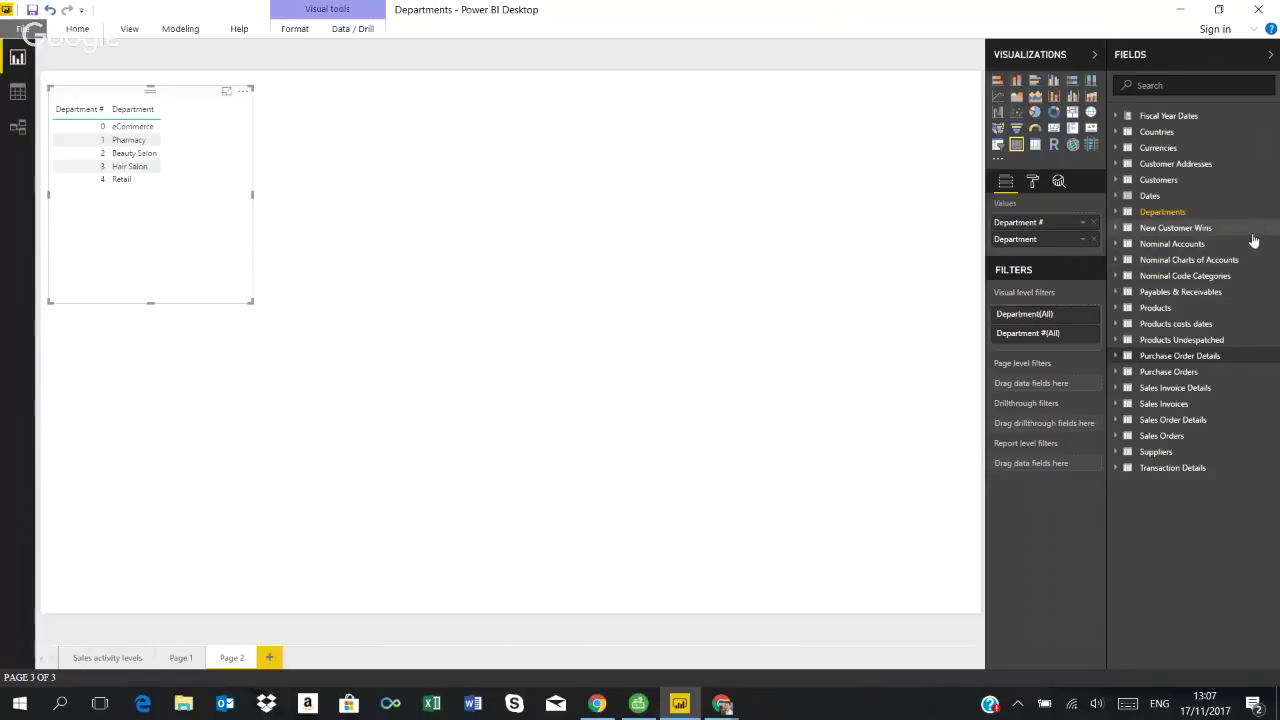
left_click(1118, 468)
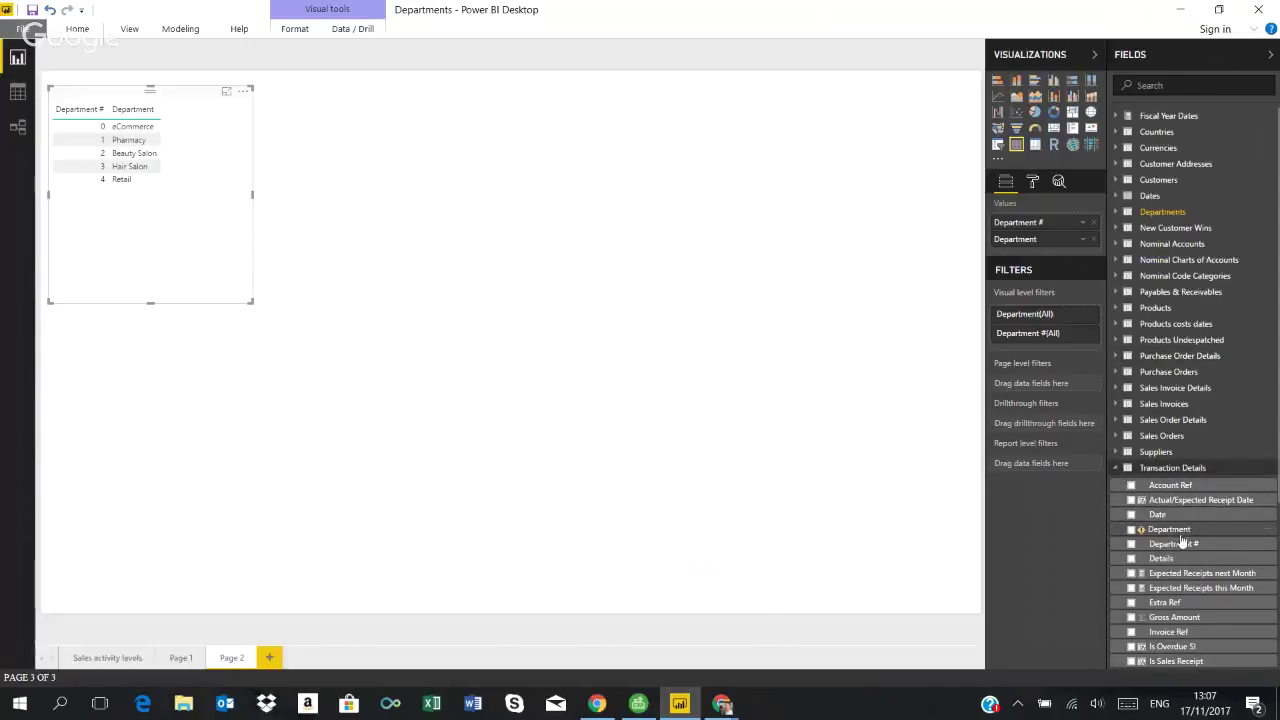
left_click(1118, 469)
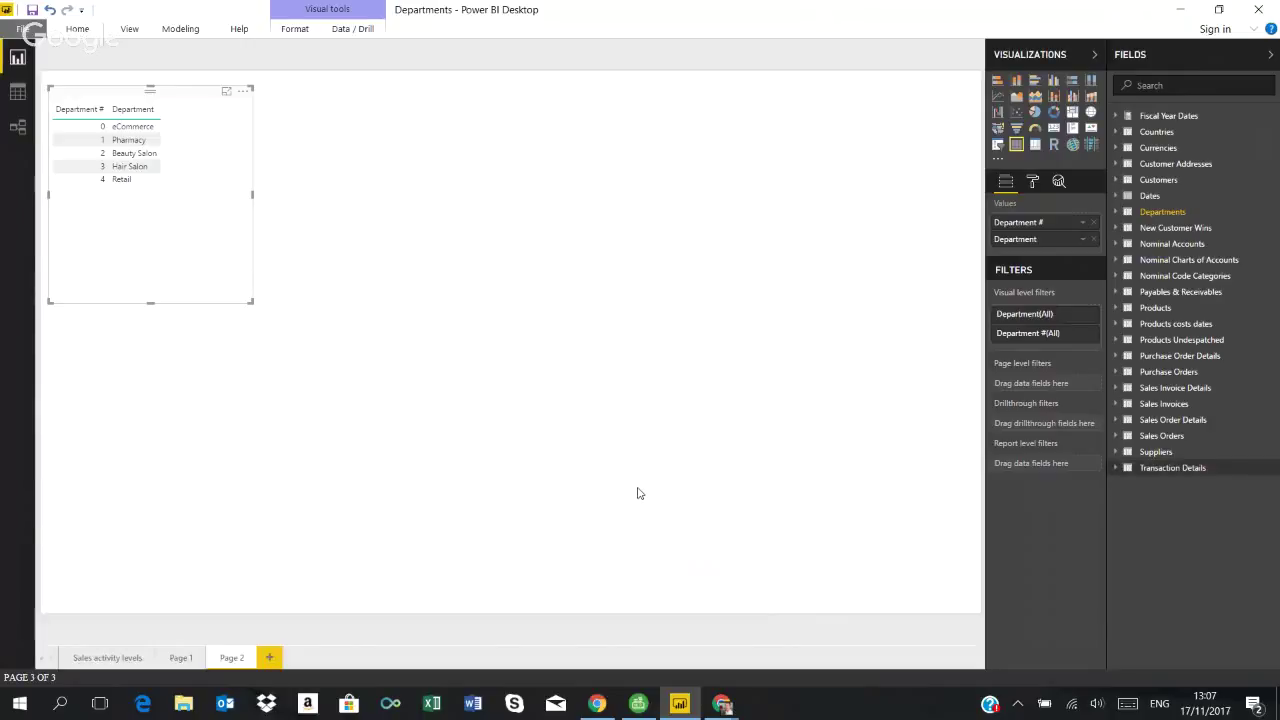
Step: Delete the department table visual from the new report page
key("Delete")
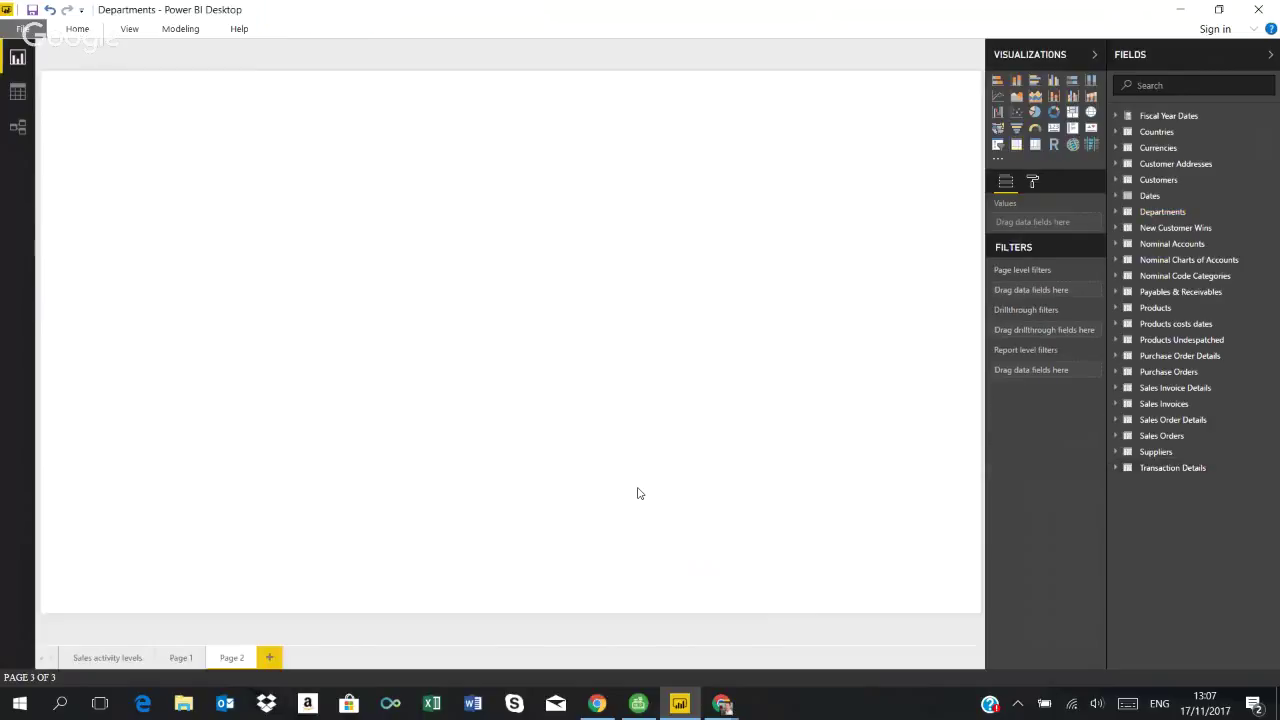
Step: Show the model's relationship diagram and examine the links among Customers, Sales Invoices, Sales Invoice Details and Products
left_click(18, 128)
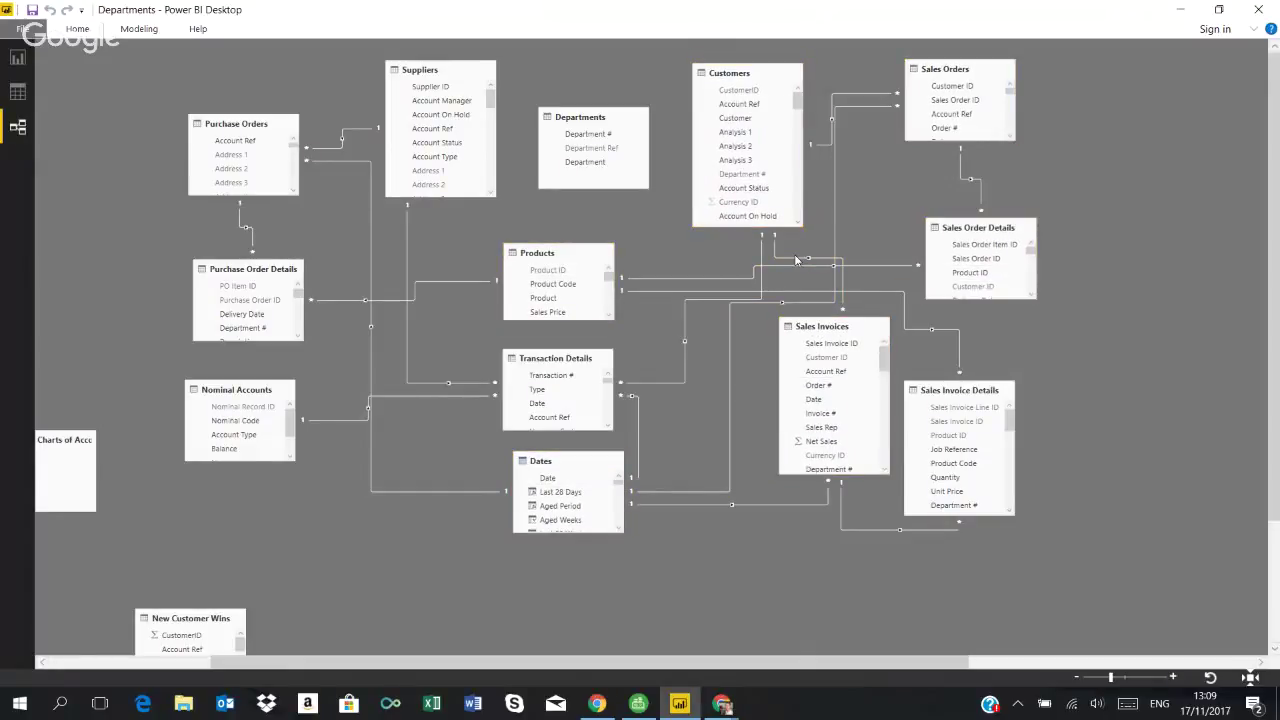
mouse_move(797, 263)
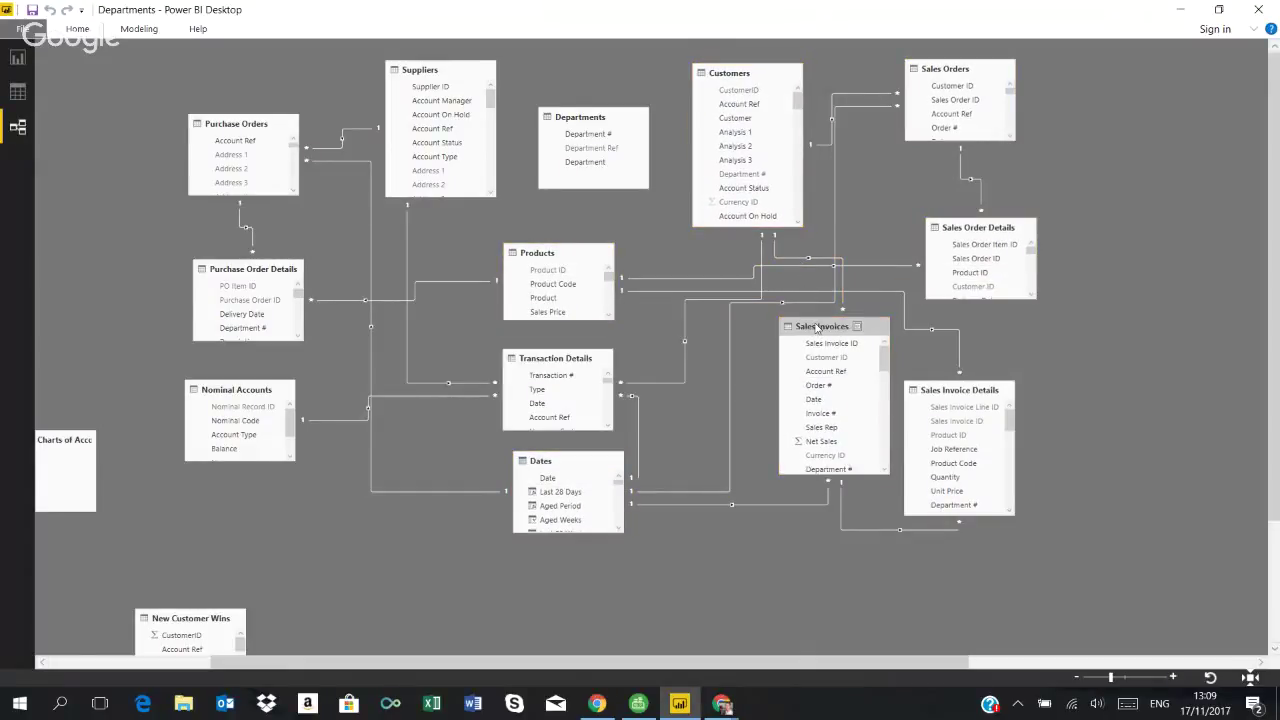
mouse_move(860, 528)
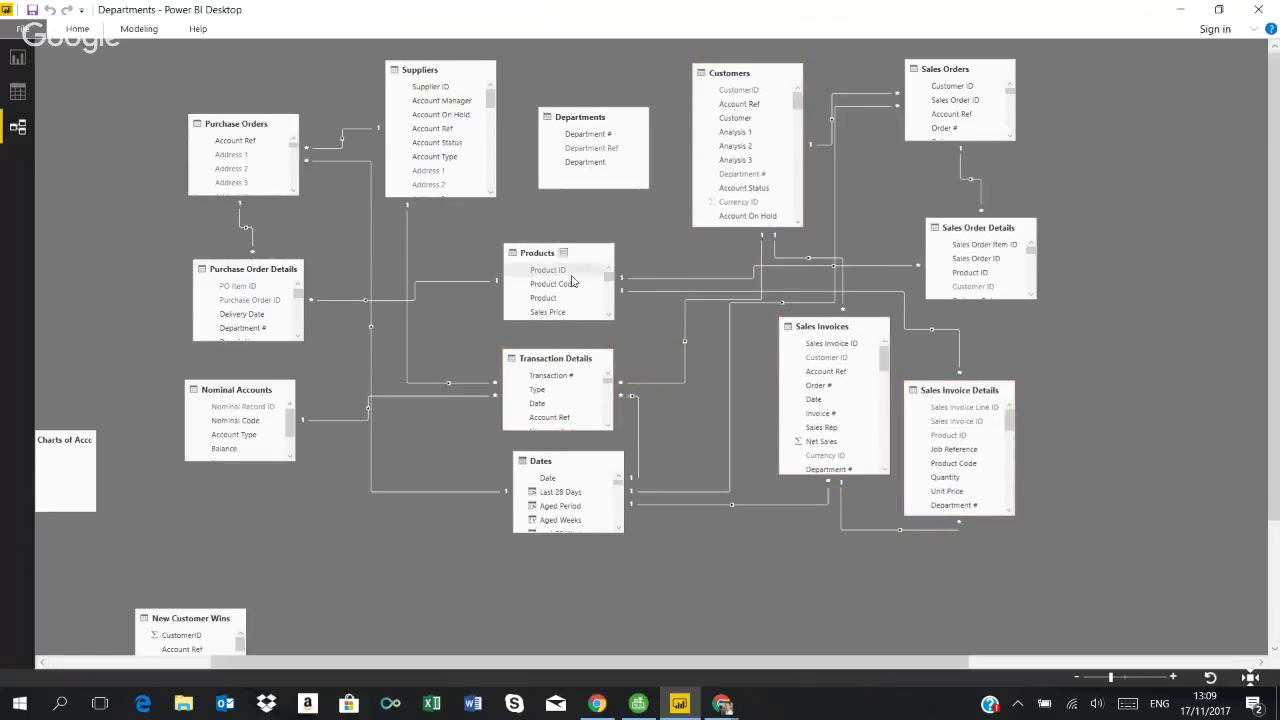
mouse_move(641, 283)
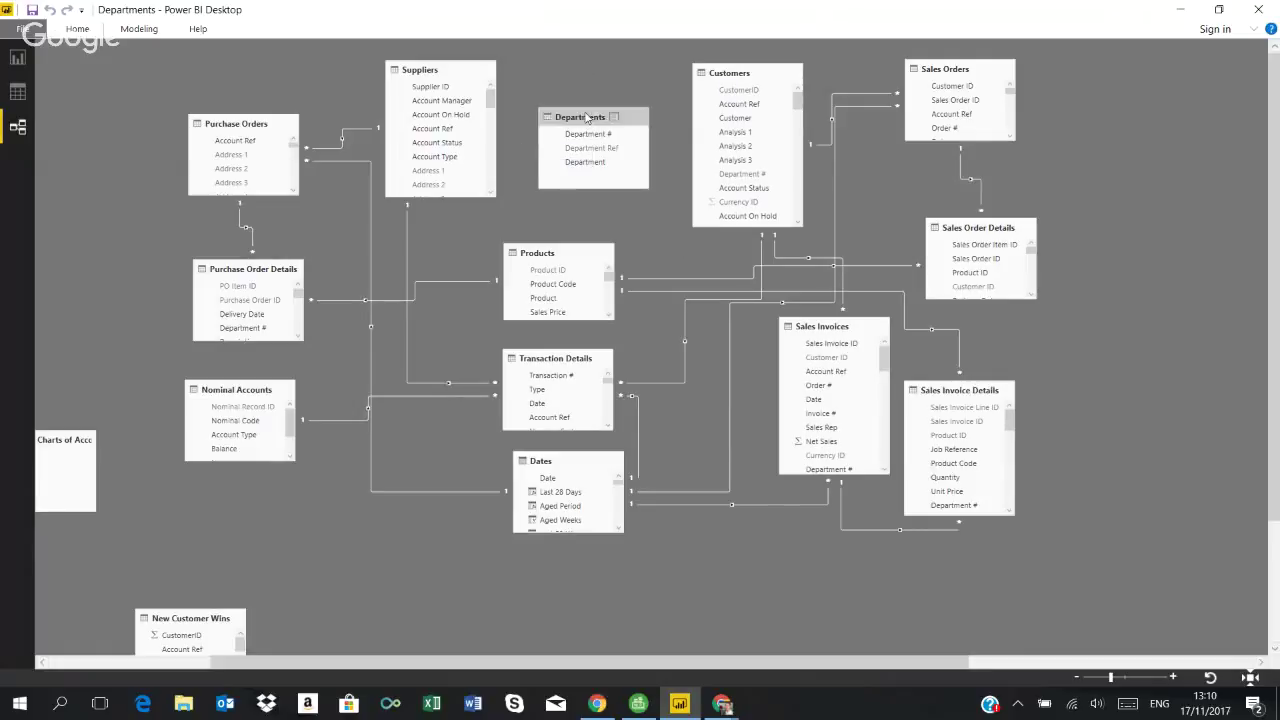
Step: Create a relationship from Department # in Departments to Department # in Customers
scroll(801, 115, "down", 1)
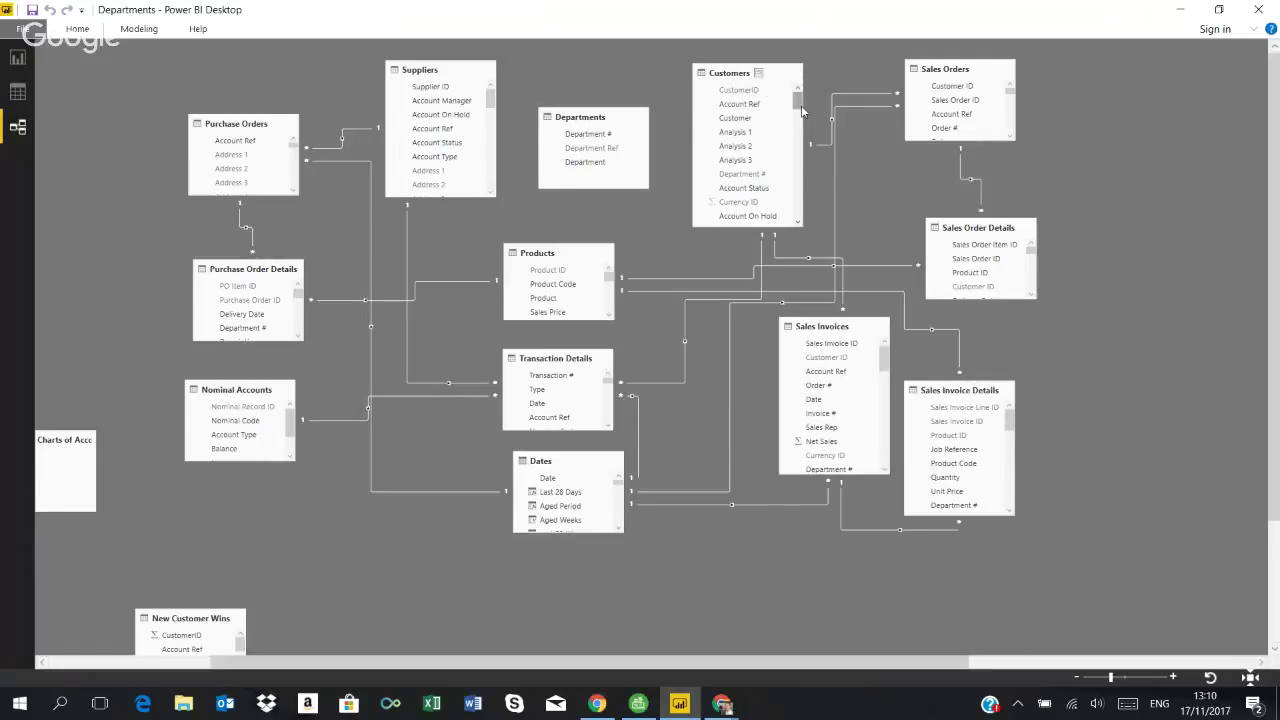
left_click_drag(801, 115, 799, 109)
left_click_drag(613, 135, 737, 178)
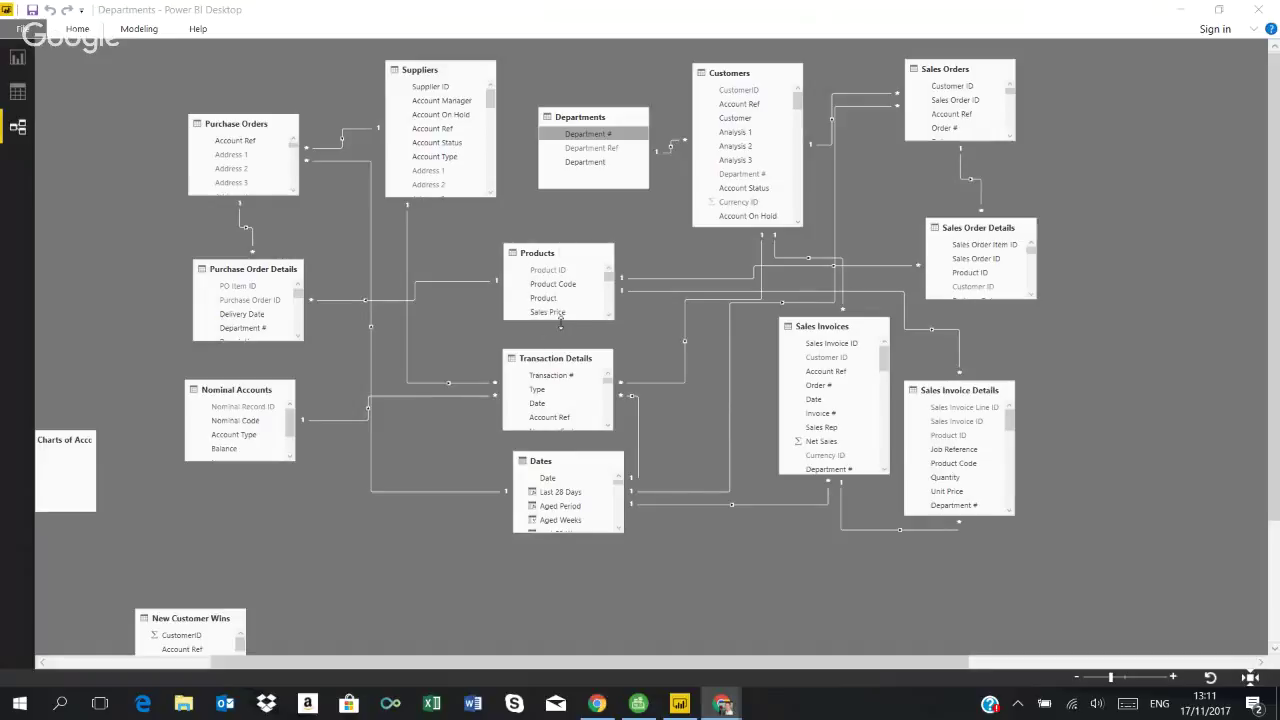
Step: Enlarge the Products table box to expose all its fields and relate Department # in Departments to DeptNumber in Products
left_click_drag(560, 318, 565, 524)
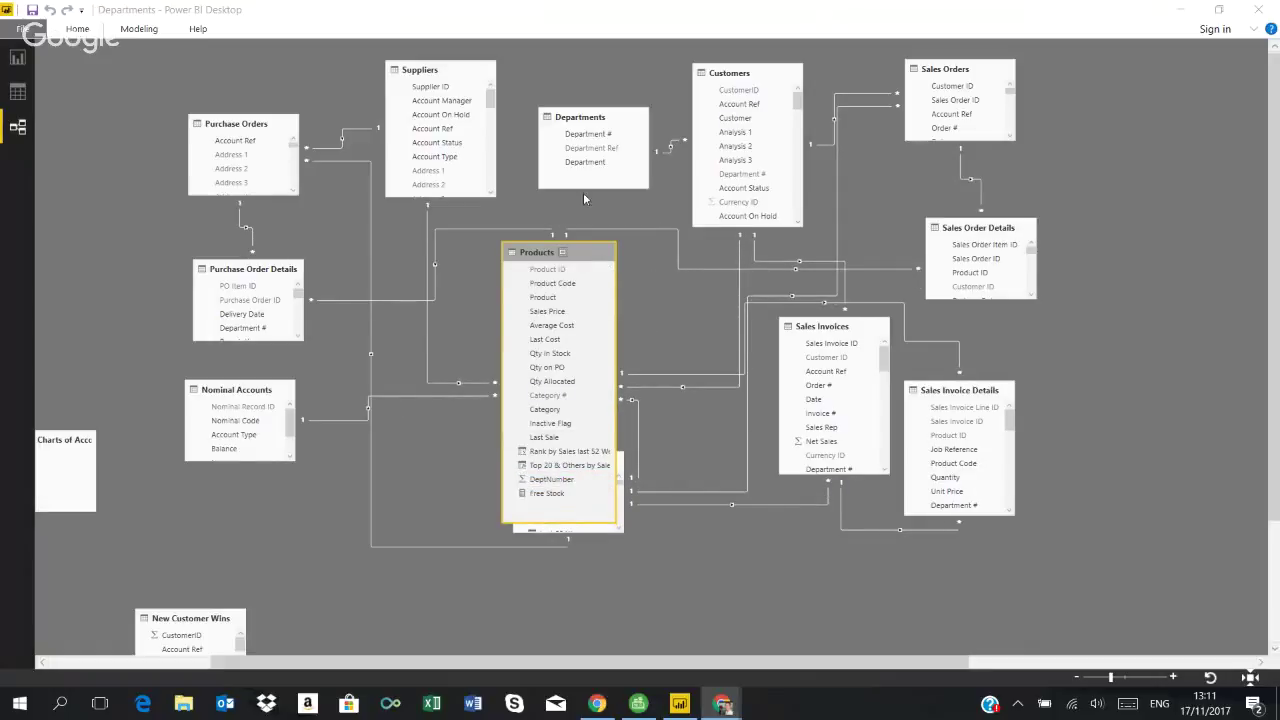
mouse_move(585, 145)
left_mouse_down()
mouse_move(556, 345)
mouse_move(557, 487)
left_mouse_up()
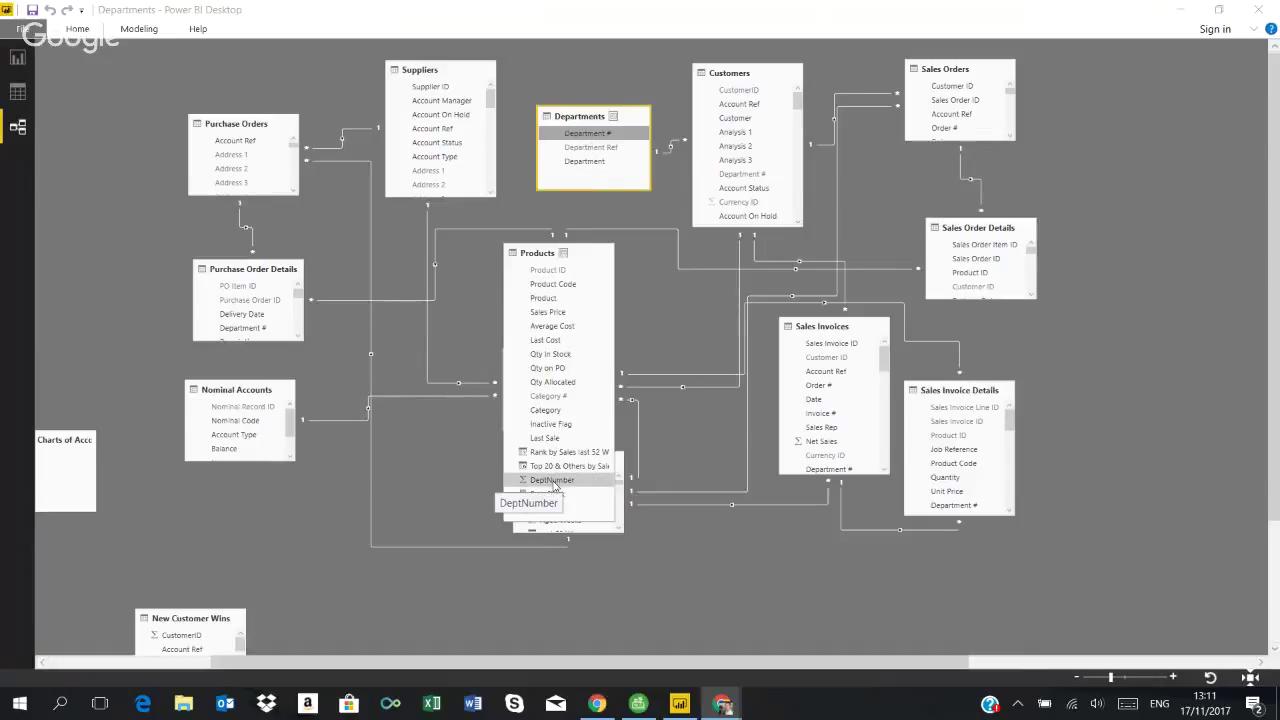
Step: Try to make the relationship between Products and Departments active, leaving the relationship settings without saving
left_click(590, 218)
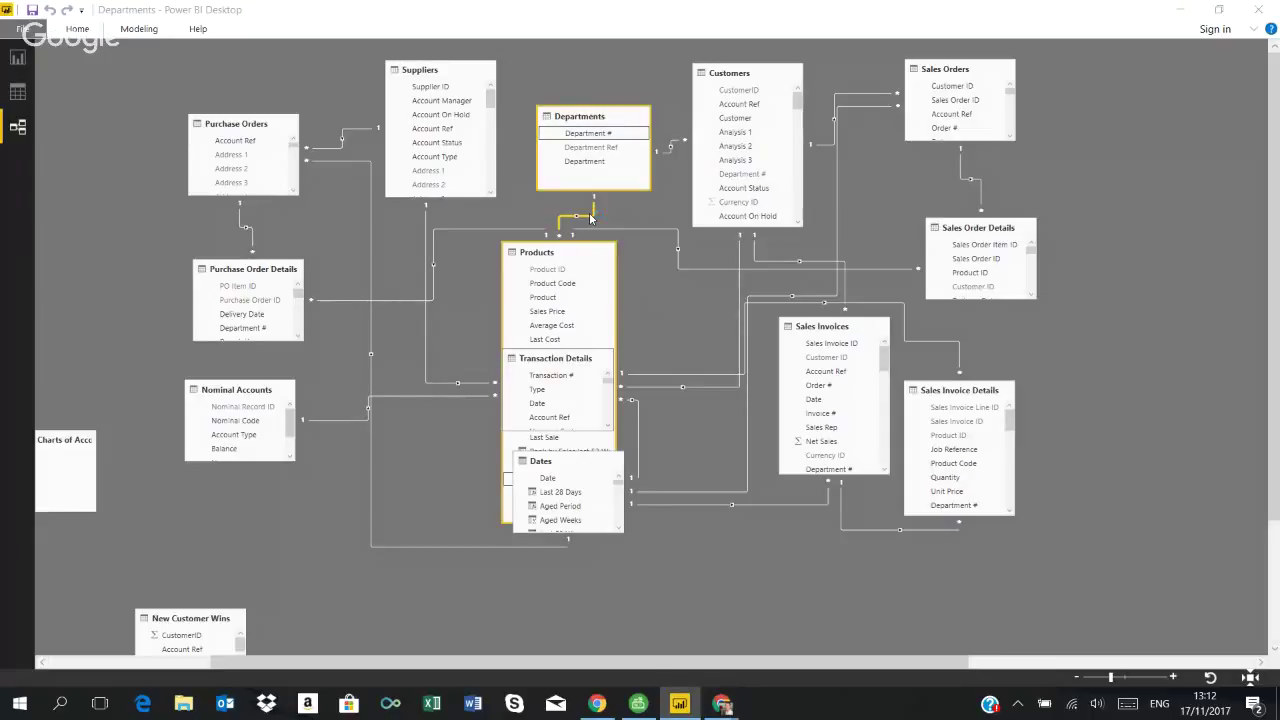
double_click(590, 218)
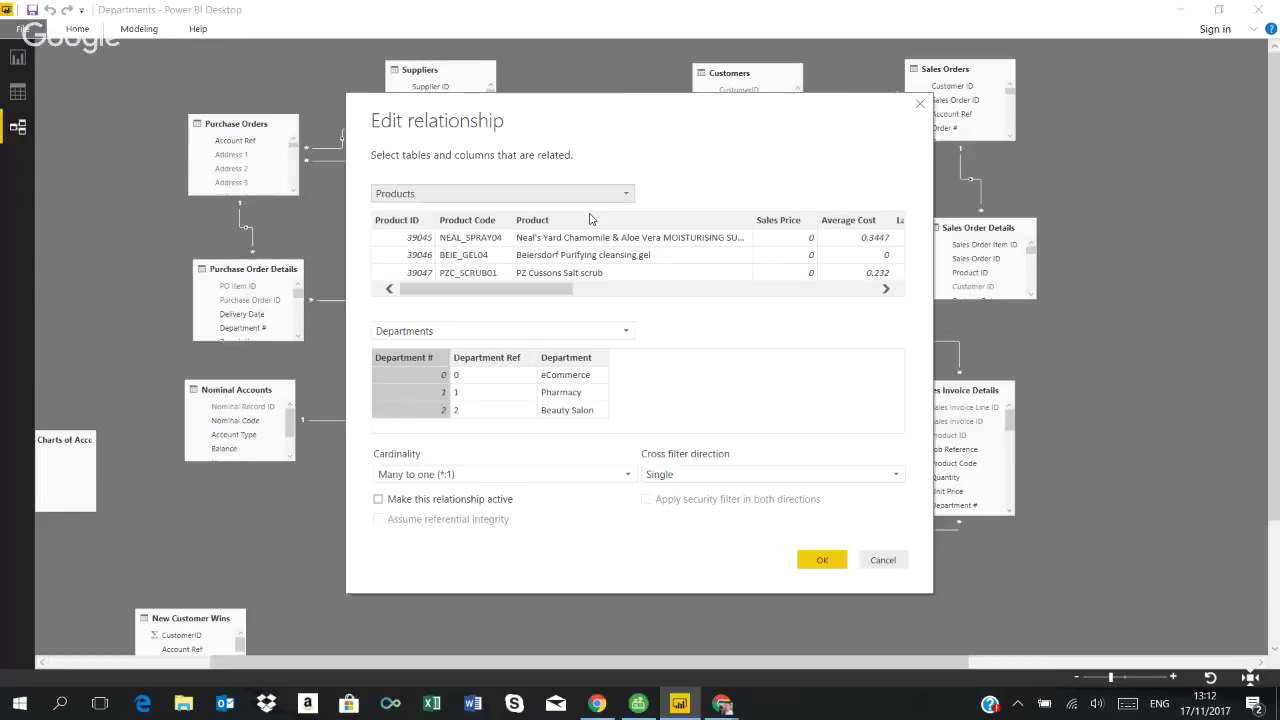
left_click(378, 500)
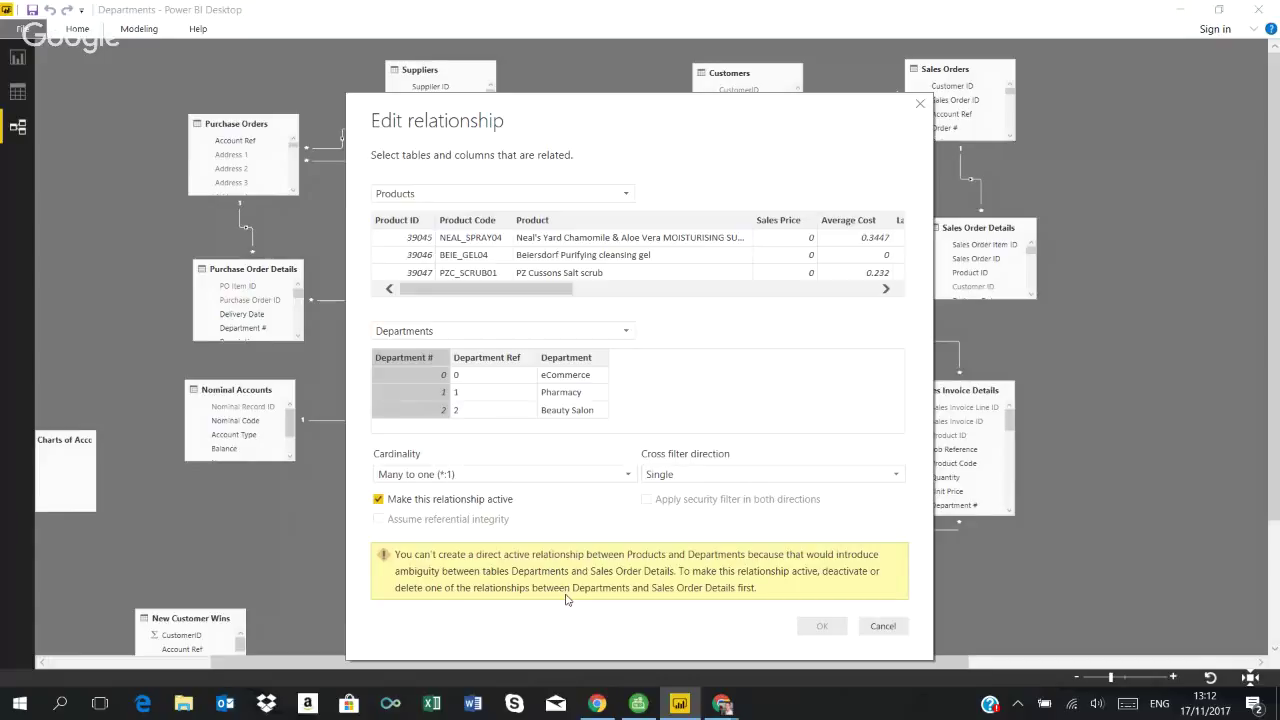
left_click(884, 627)
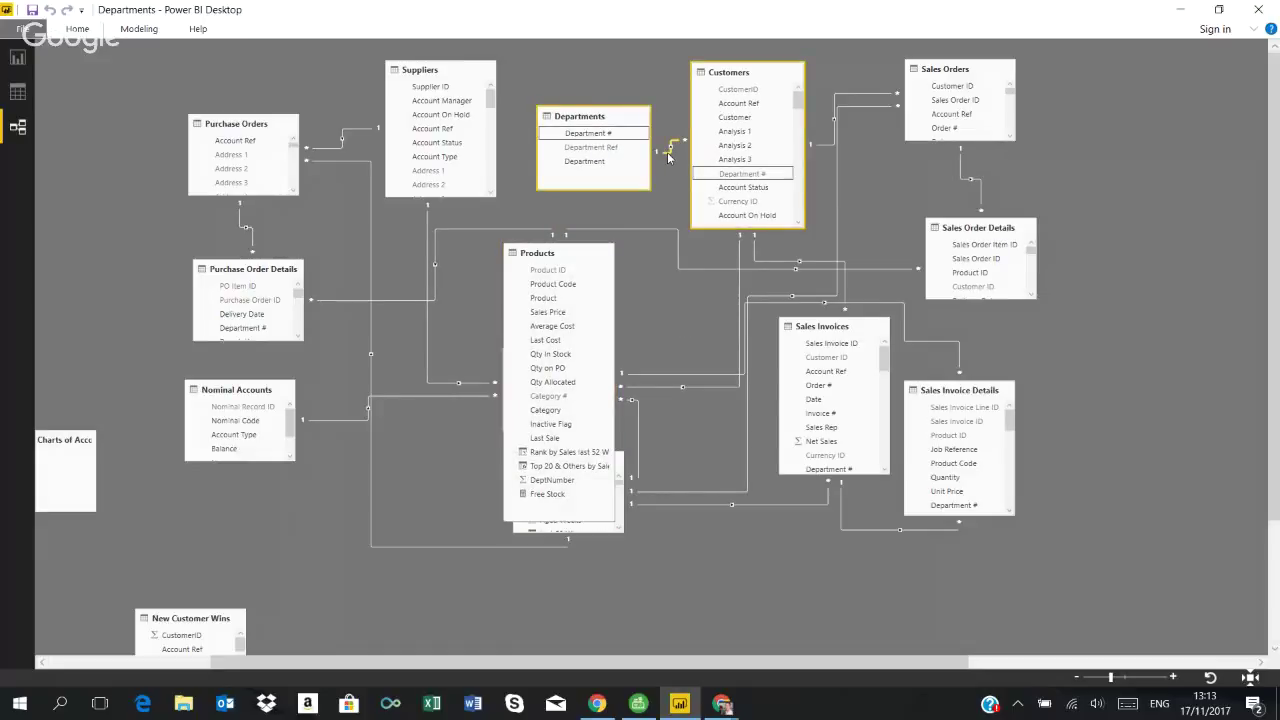
Step: Delete the relationship between Departments and Customers, and shrink the Products table box so that it clears the tables below it
key("Delete")
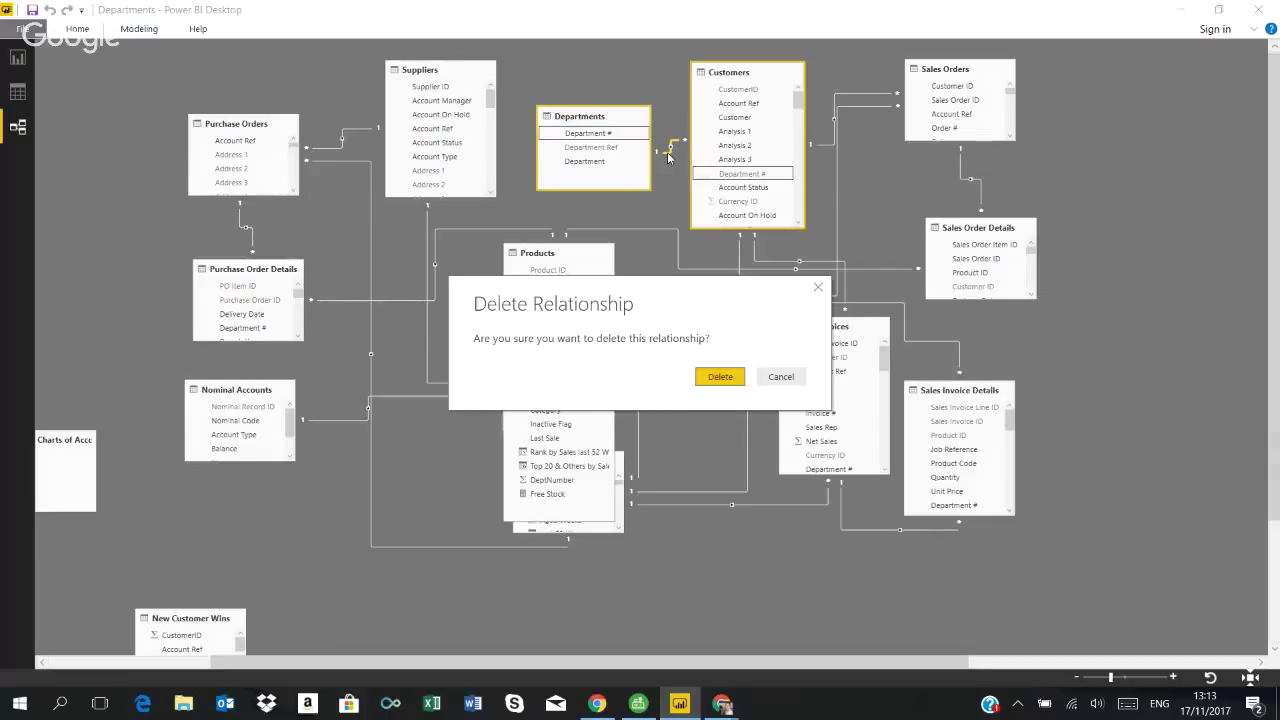
left_click(719, 377)
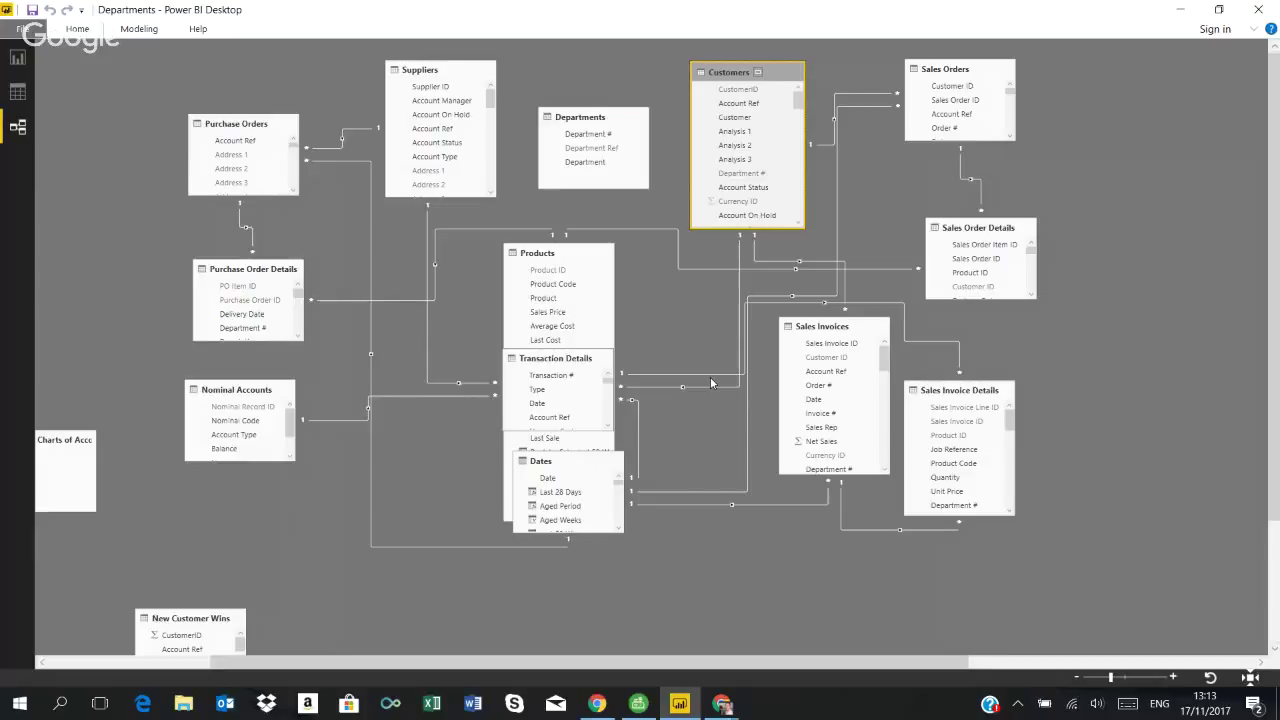
left_click(582, 258)
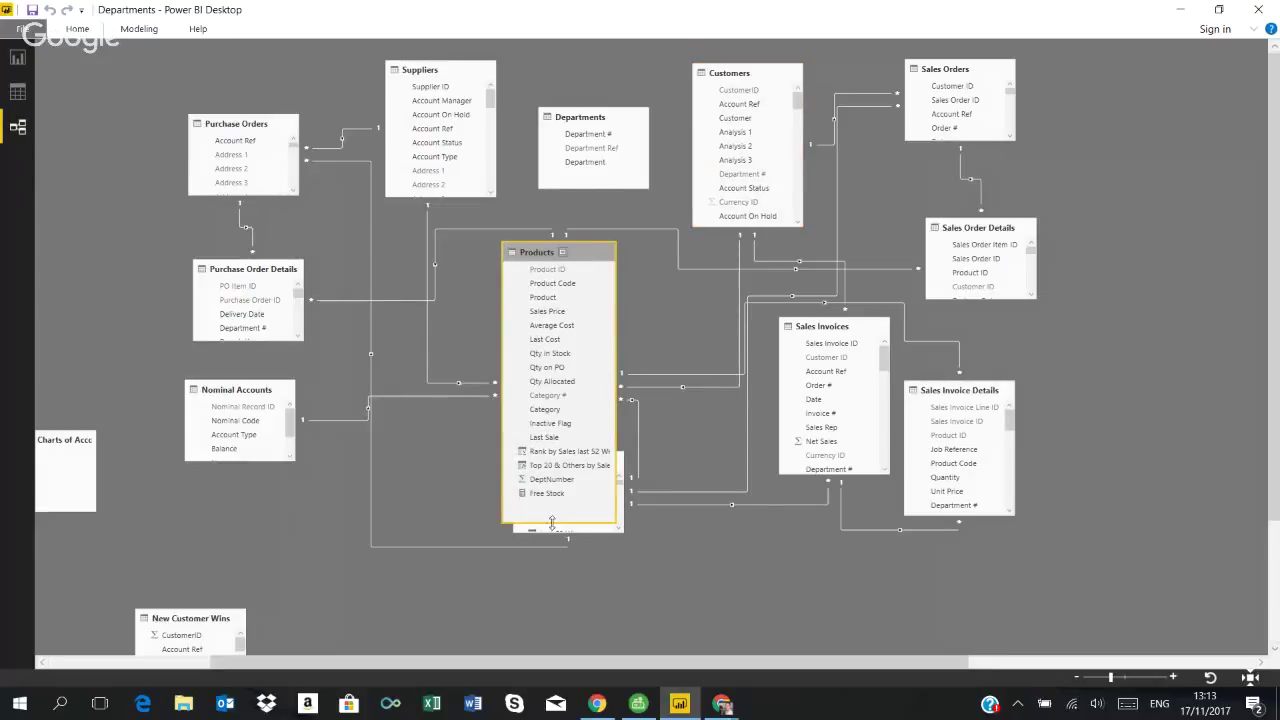
left_click_drag(551, 522, 566, 321)
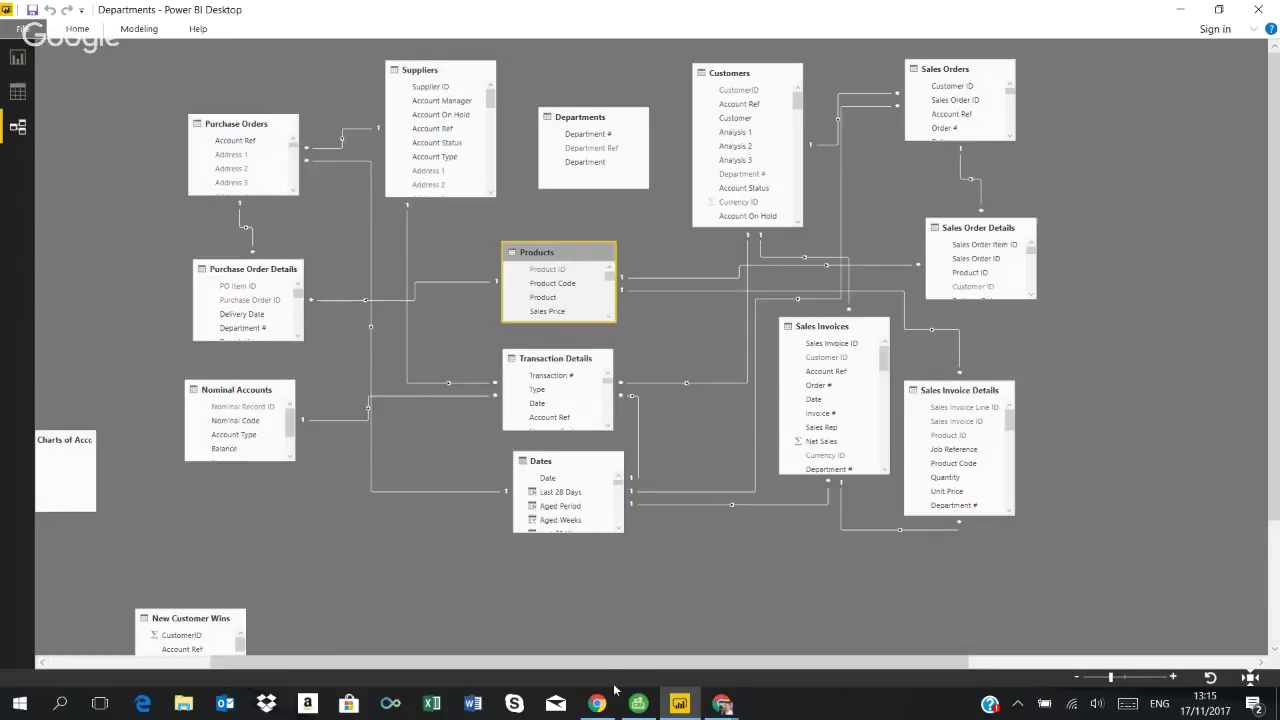
Step: Switch to Sage 50 Accounts and check the default department on the ABS Garages Ltd customer record, leaving the record unchanged
left_click(638, 704)
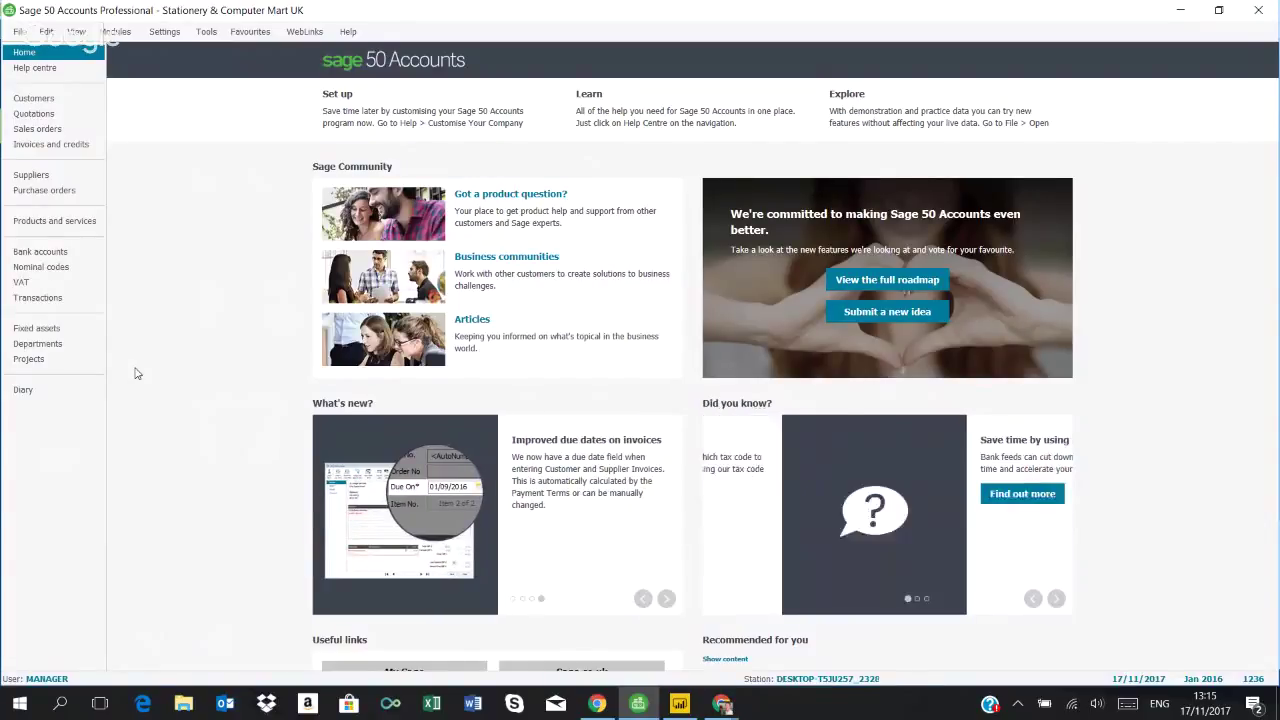
left_click(35, 102)
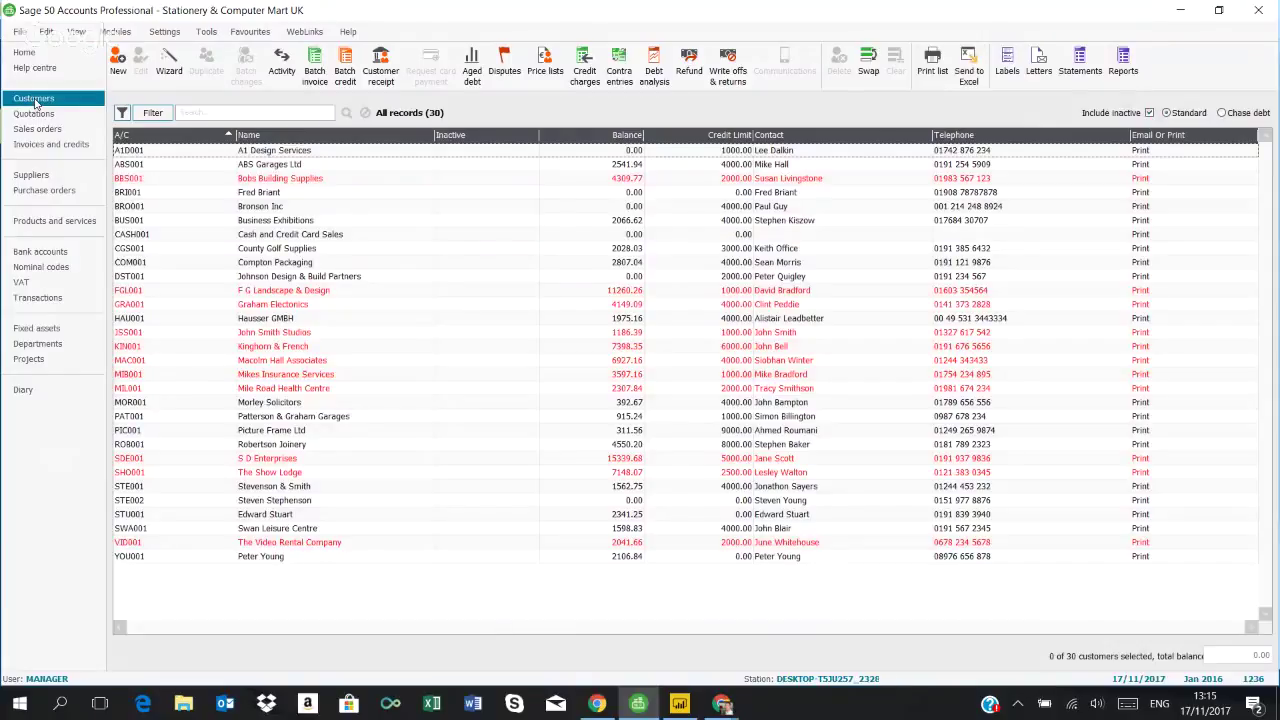
left_click(328, 165)
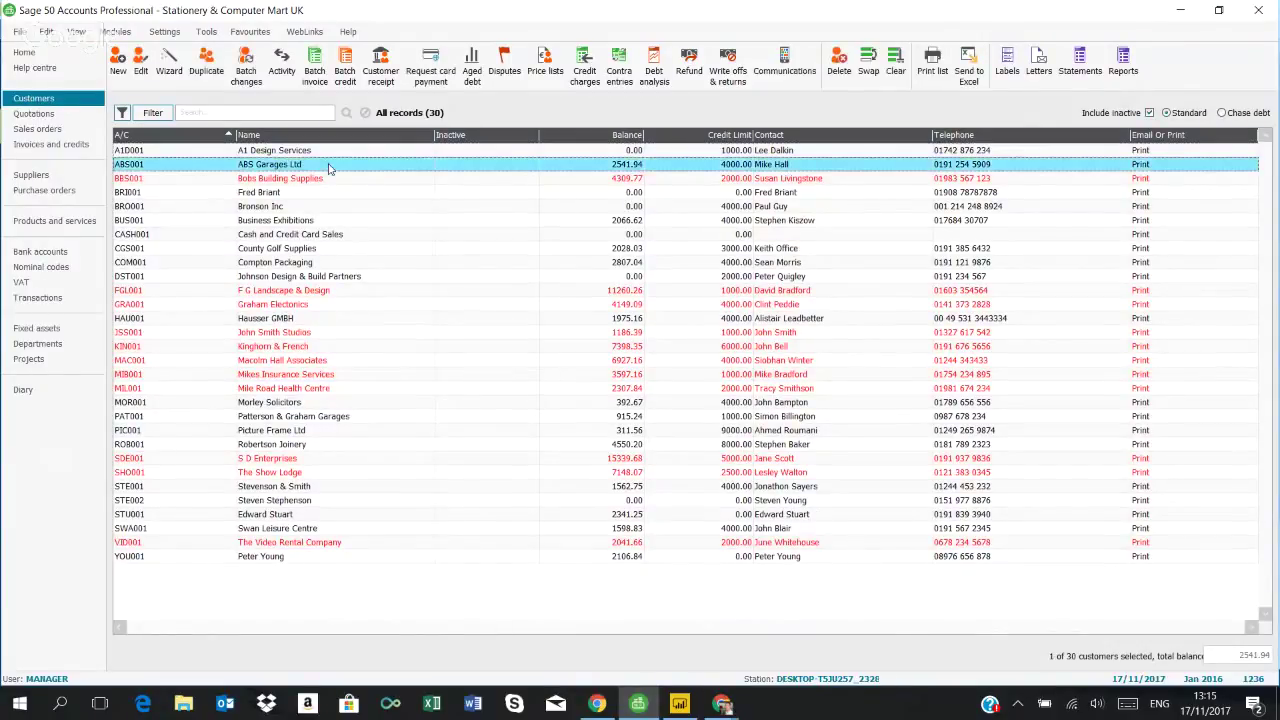
double_click(329, 168)
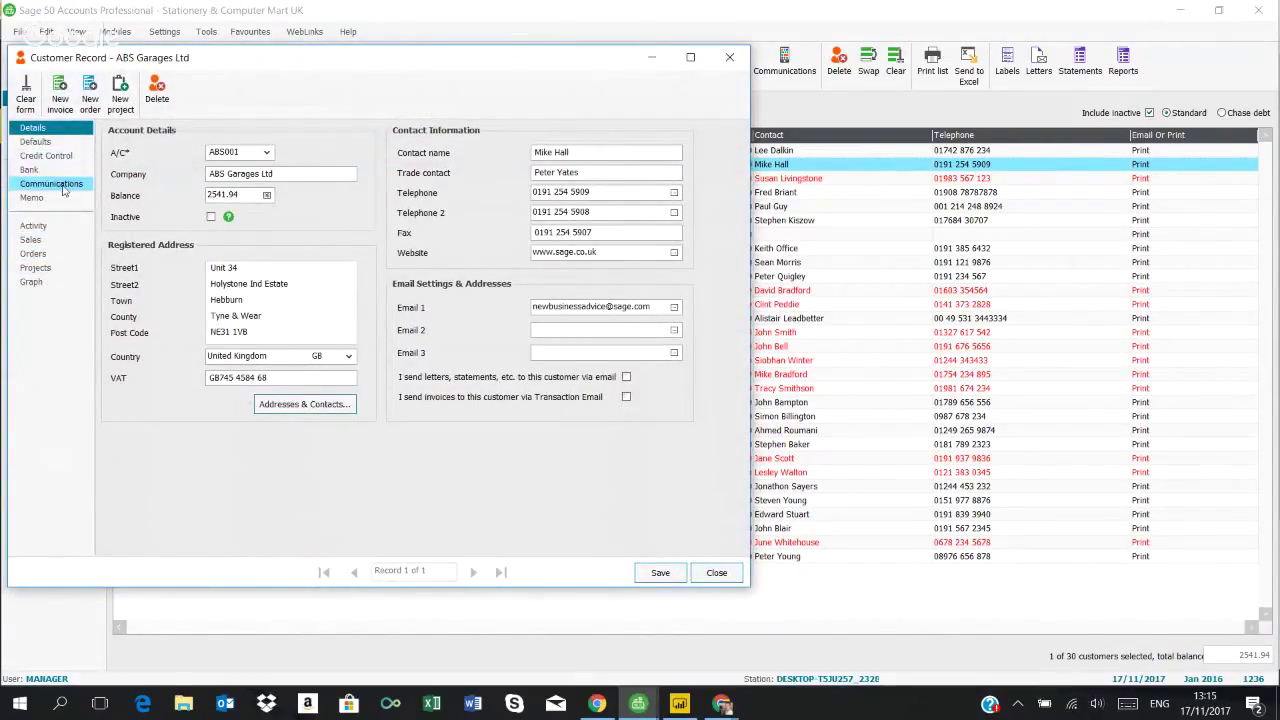
left_click(55, 145)
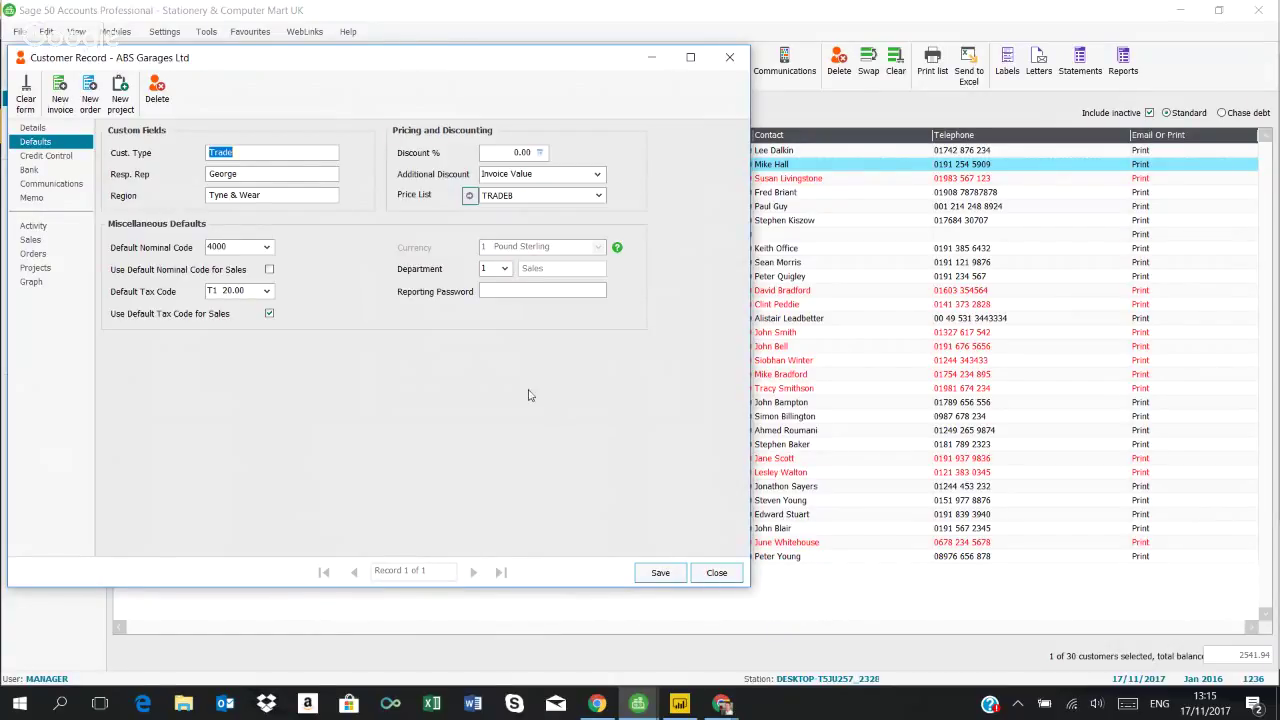
left_click(720, 575)
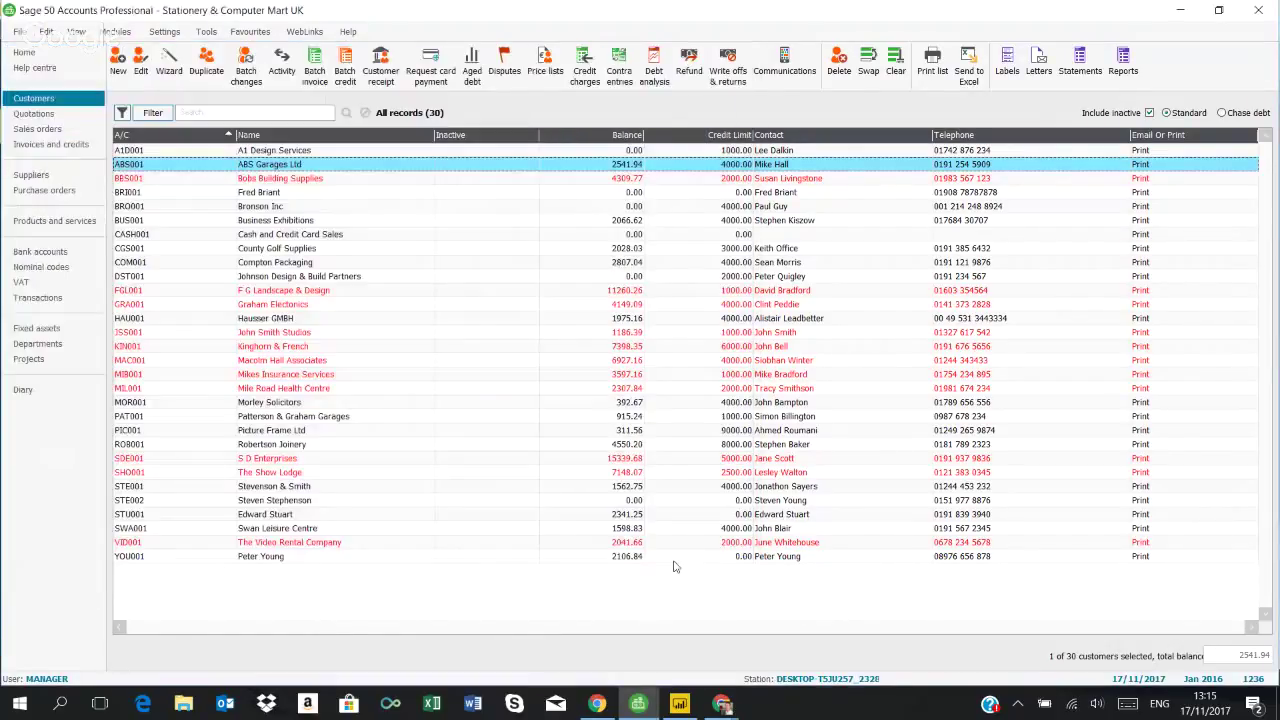
Step: Create a new sales order for ABS Garages Ltd with product BOOKS001, A4 Ledger Book - 5 Column, as its line item
left_click(73, 132)
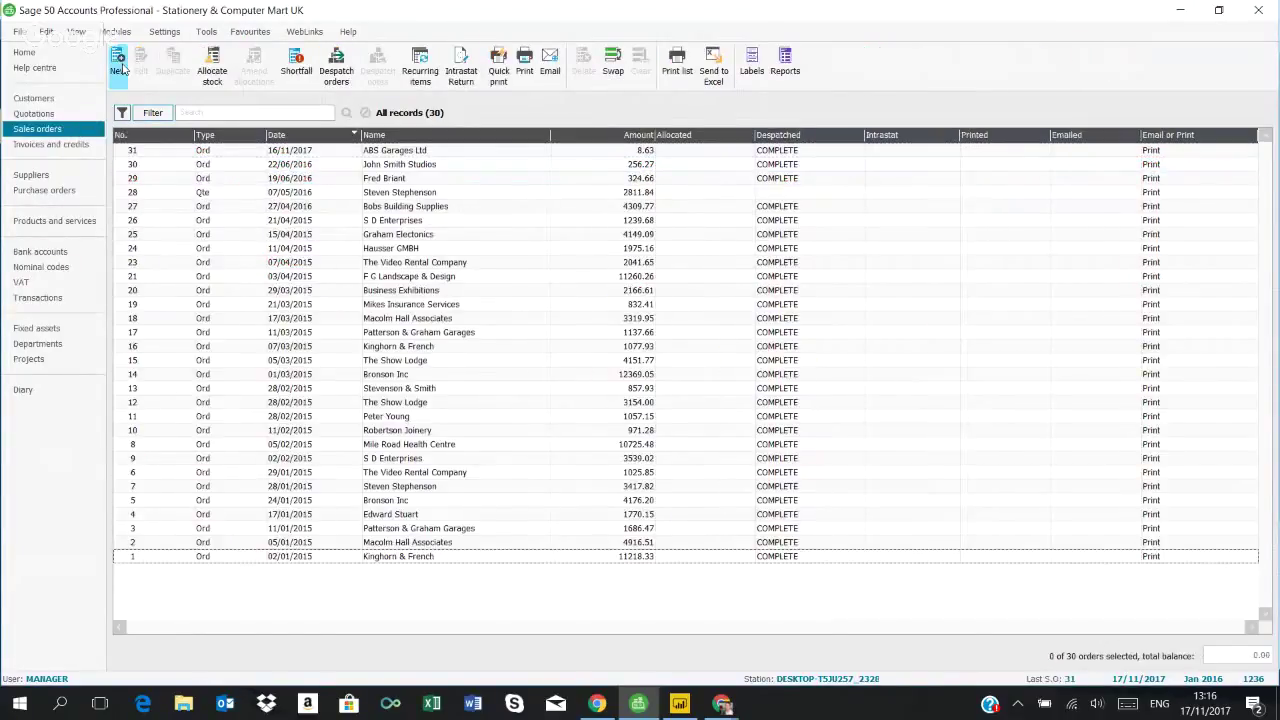
left_click(119, 60)
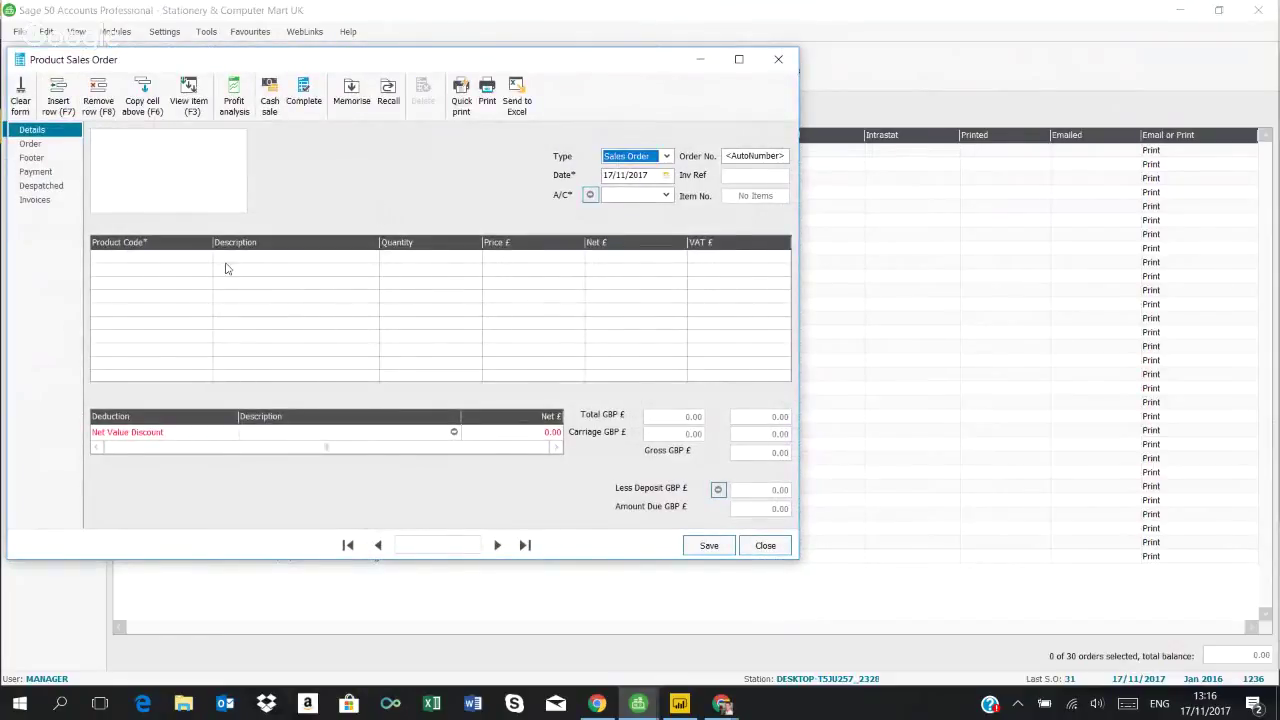
left_click(666, 195)
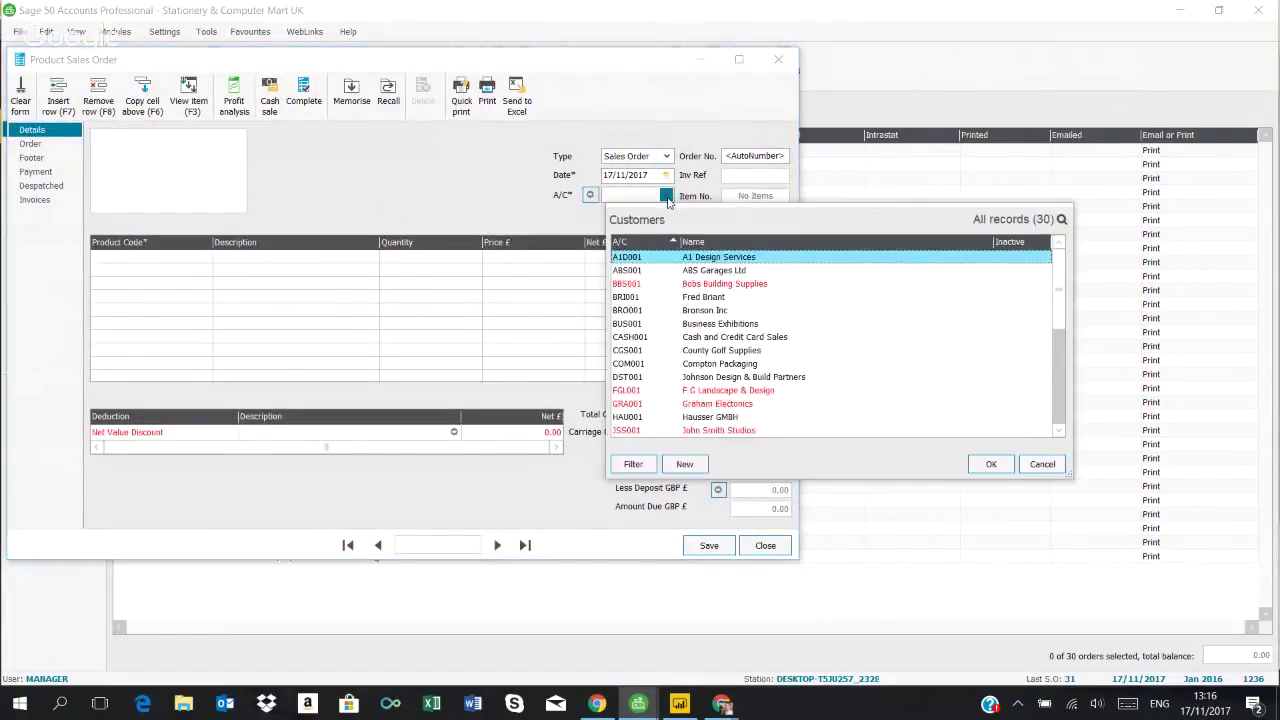
left_click(726, 272)
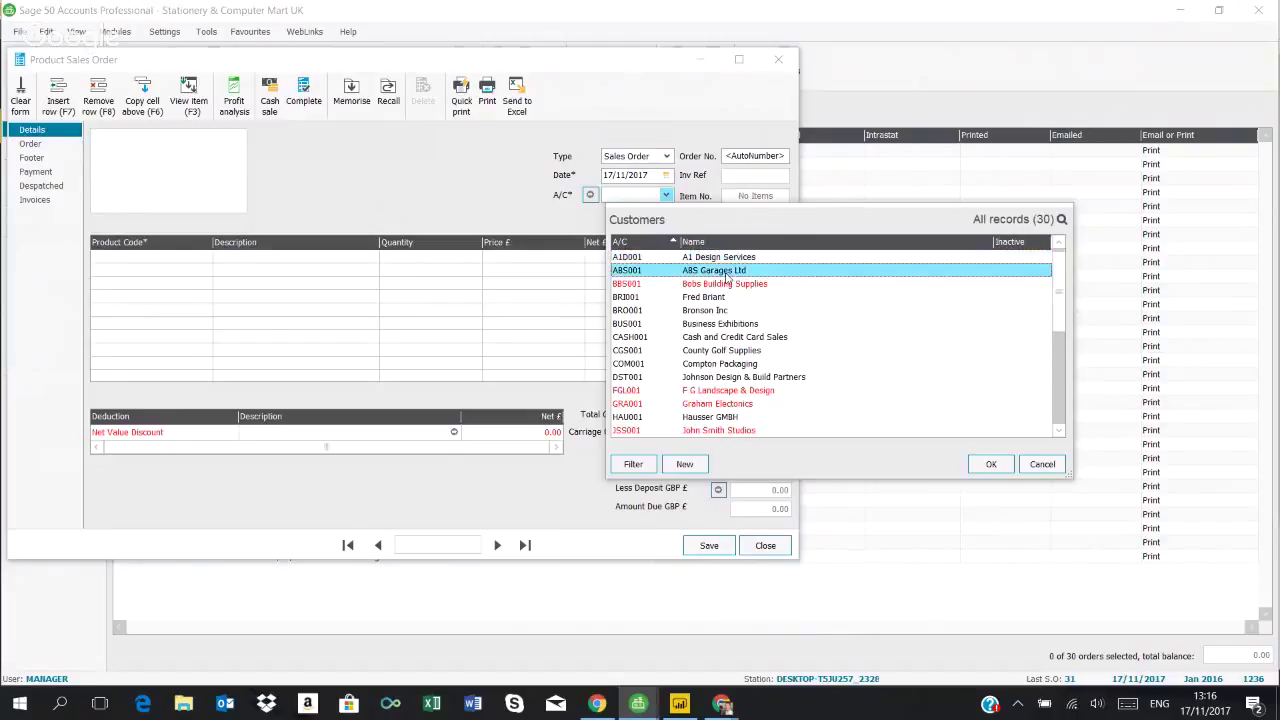
left_click(991, 464)
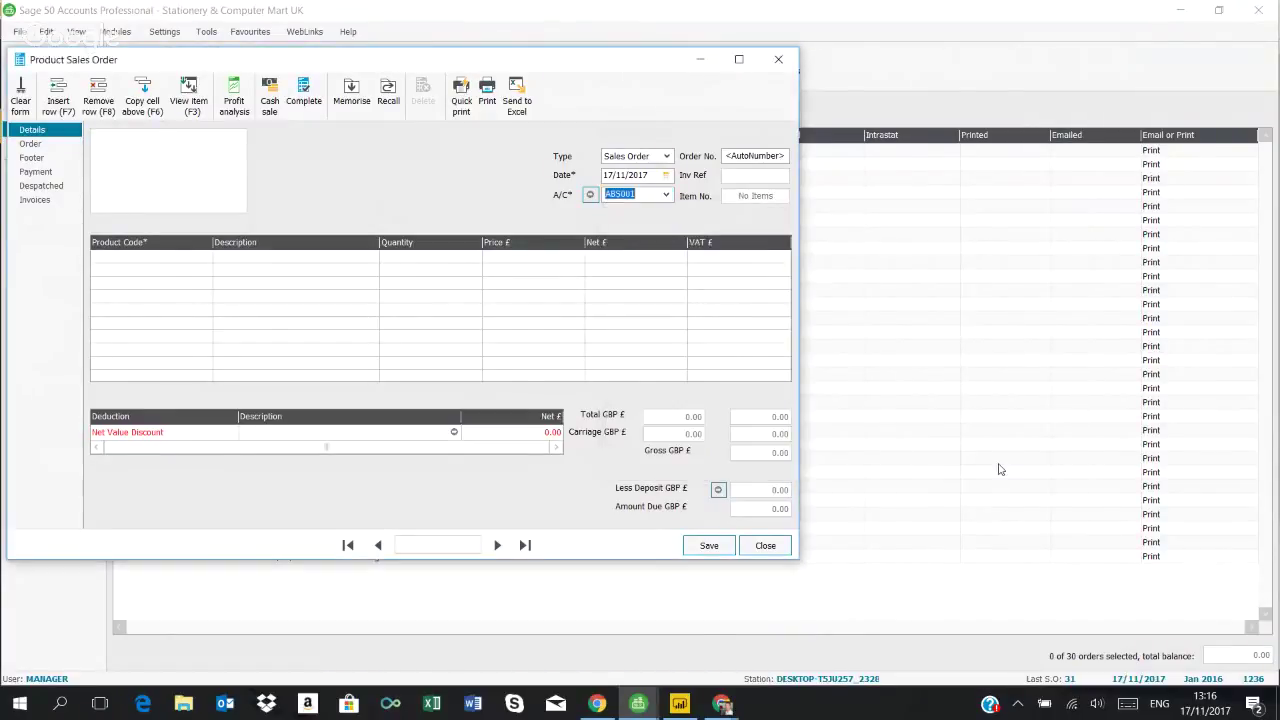
left_click(206, 256)
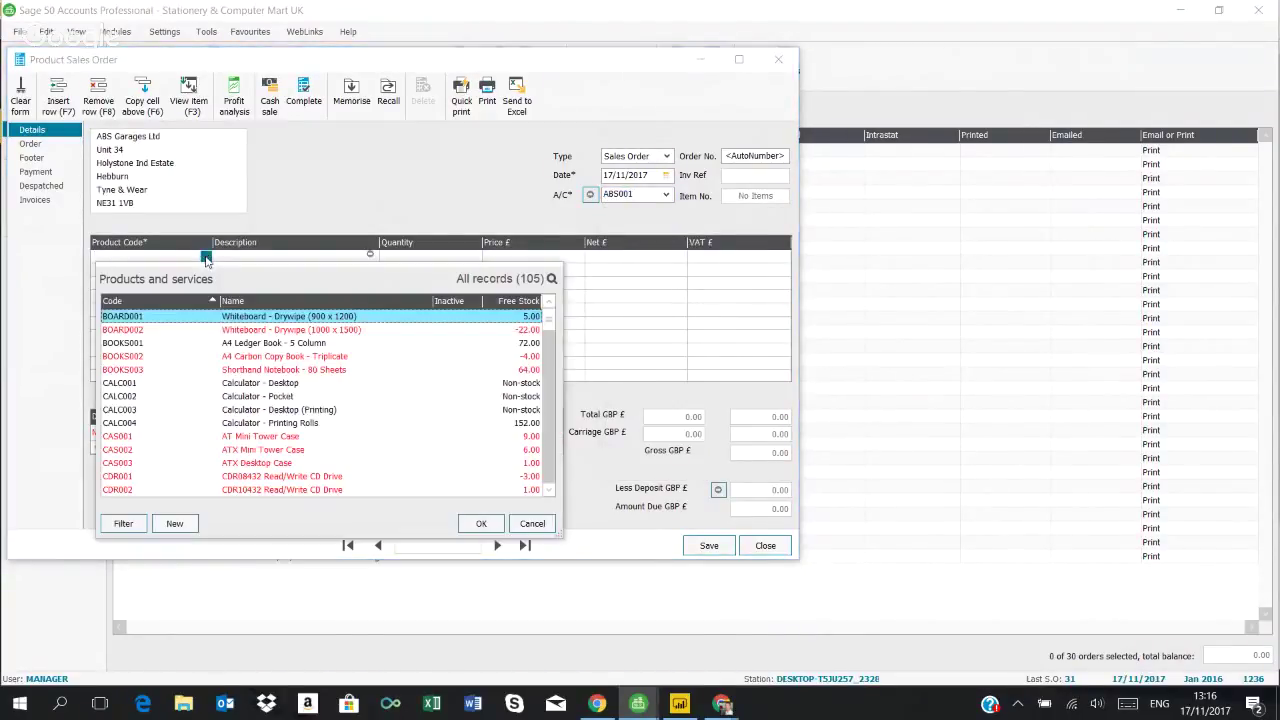
left_click(206, 256)
left_click(206, 256)
double_click(188, 343)
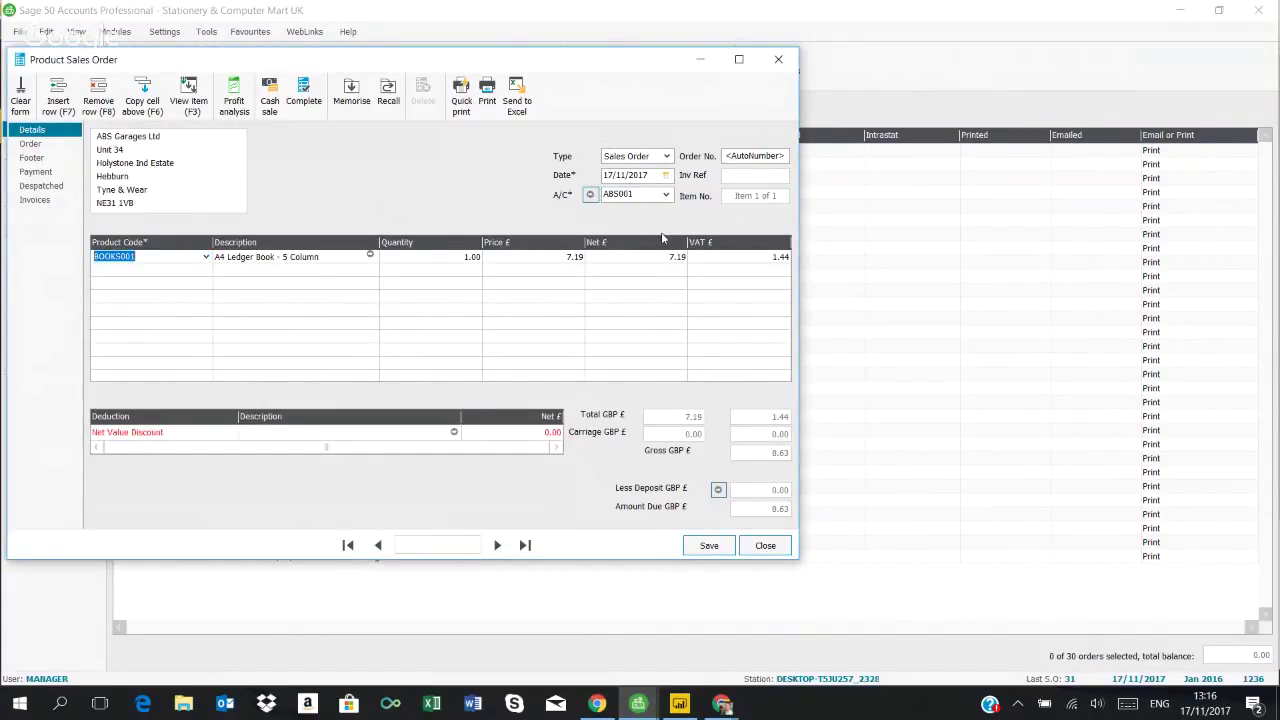
Step: Save the new sales order despite its date being outside the financial year, allocate its stock immediately, and close the order form
left_click(705, 546)
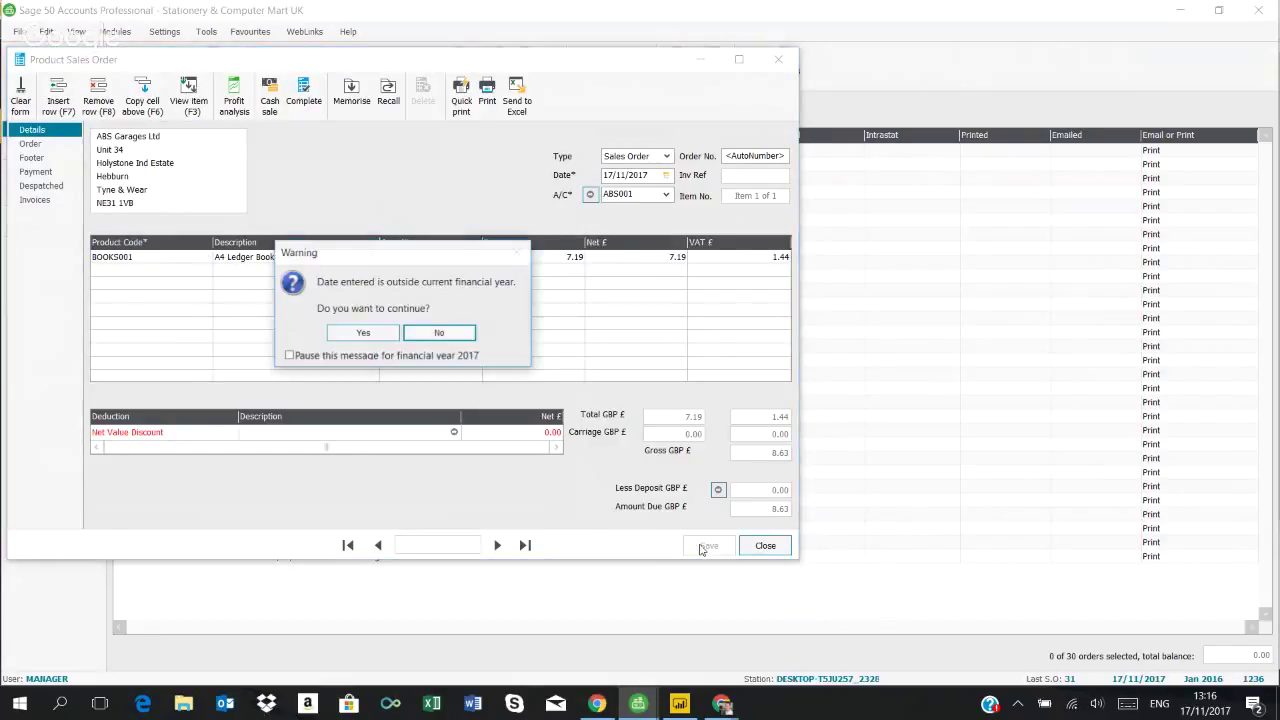
left_click(364, 333)
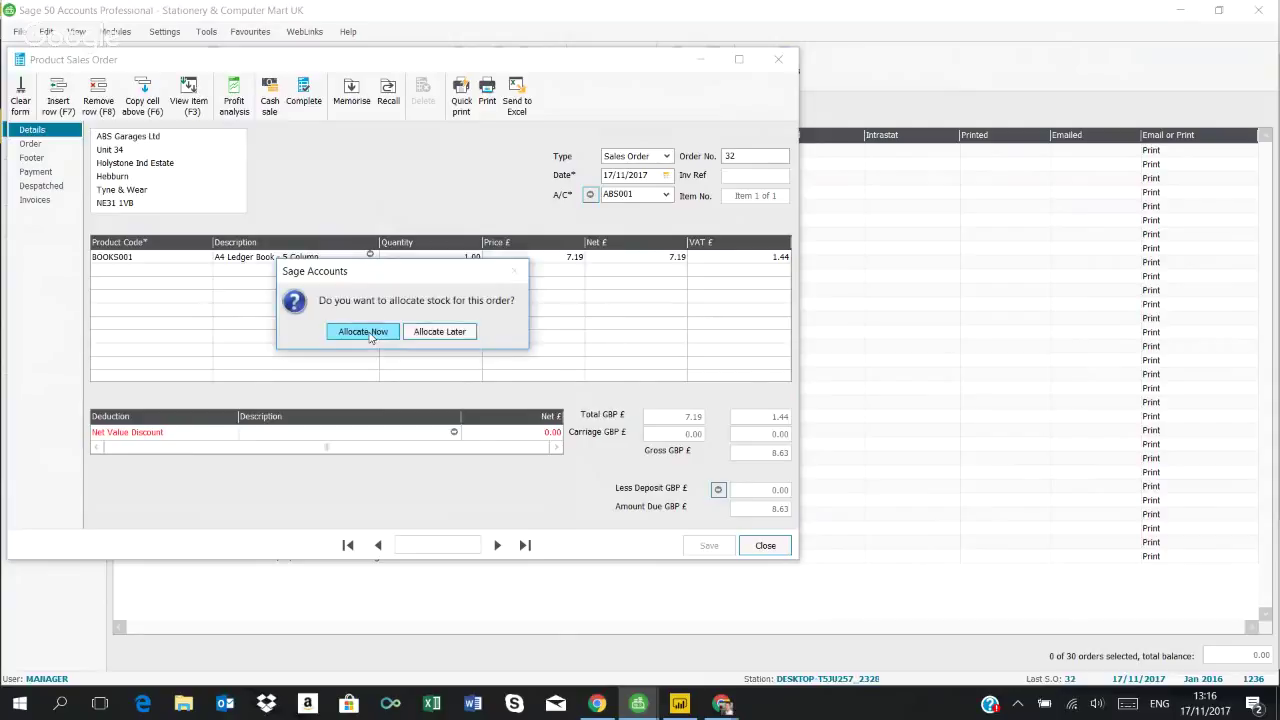
left_click(362, 332)
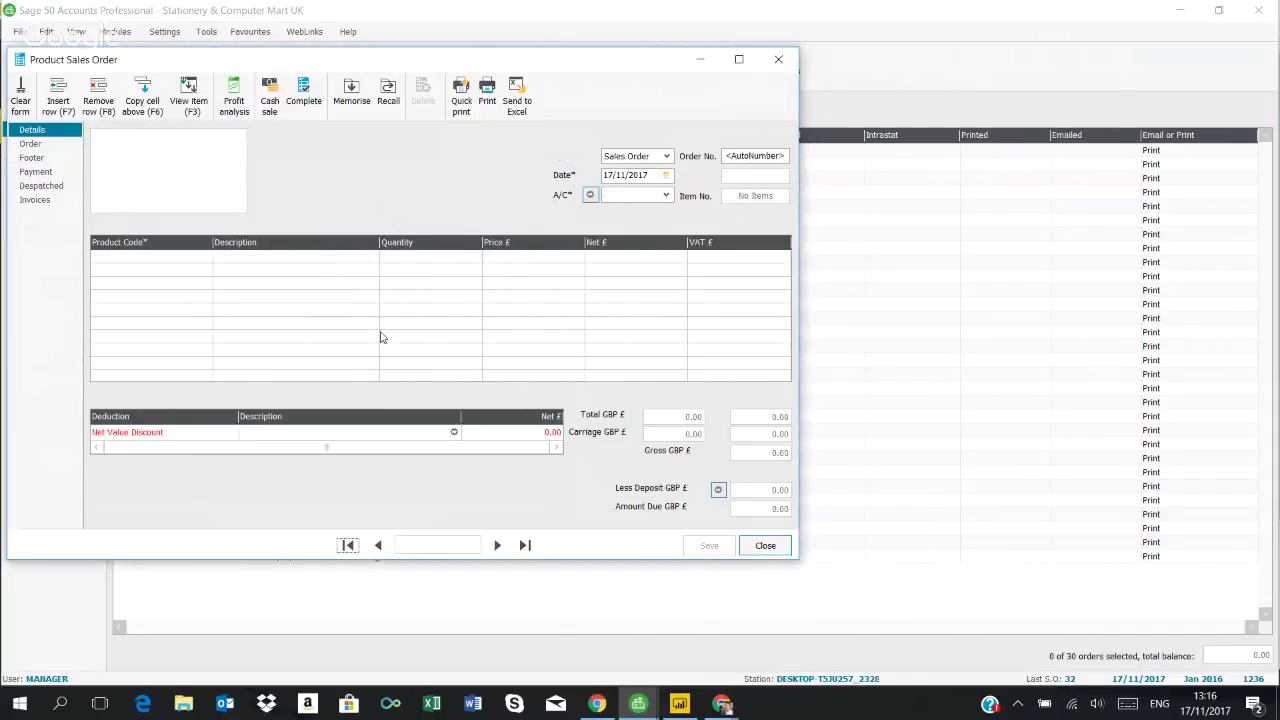
left_click(770, 546)
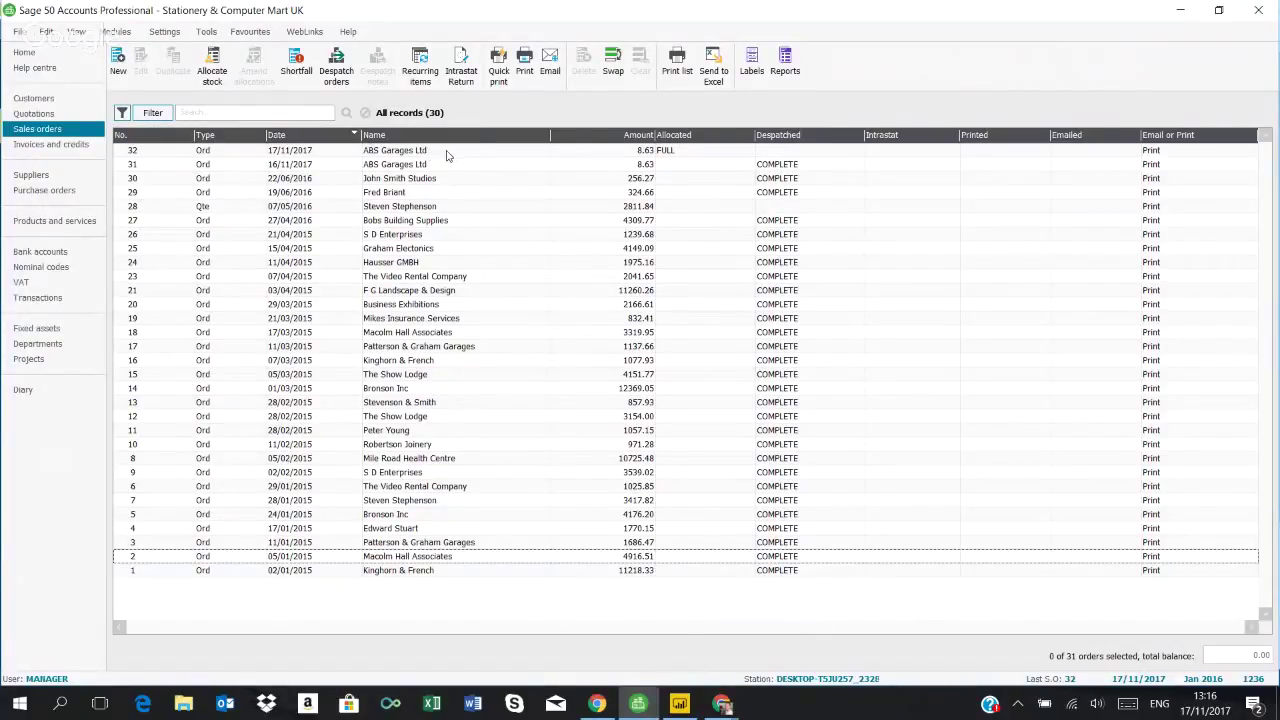
Step: Reopen the 17/11/2017 ABS Garages Ltd sales order, set its global footer department to 3 Accounts, and save and close it
left_click(447, 152)
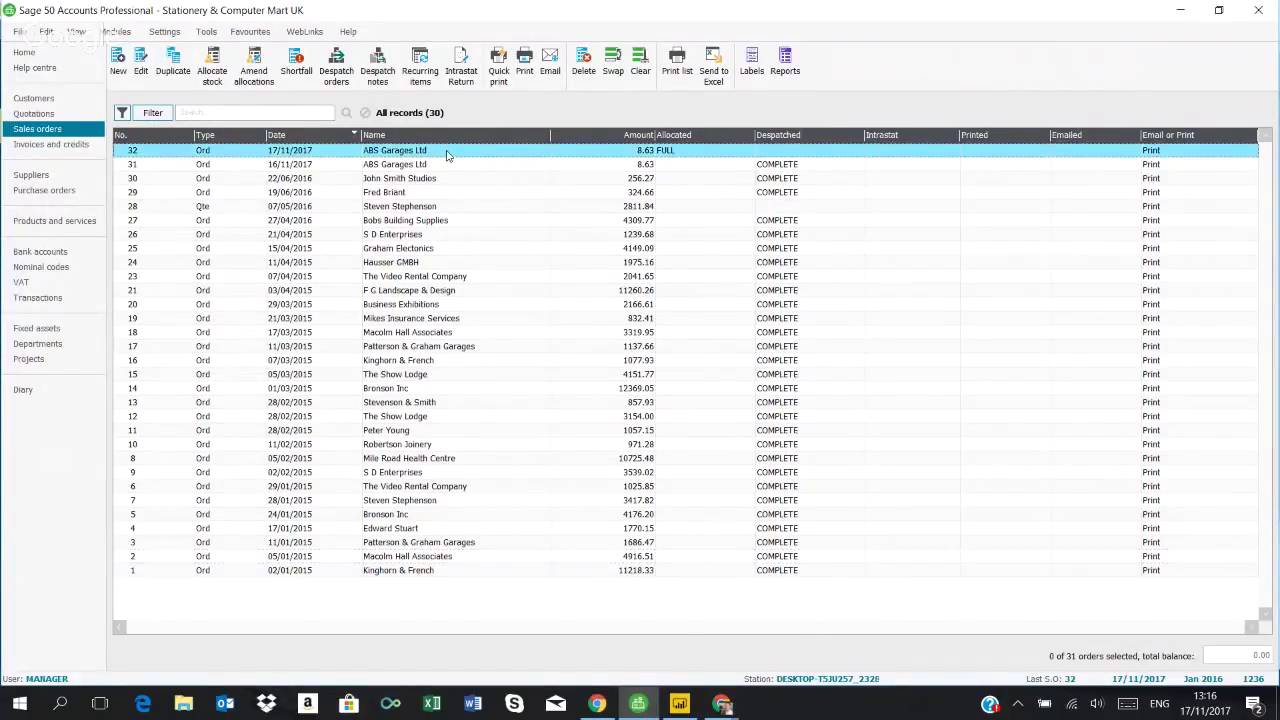
double_click(447, 155)
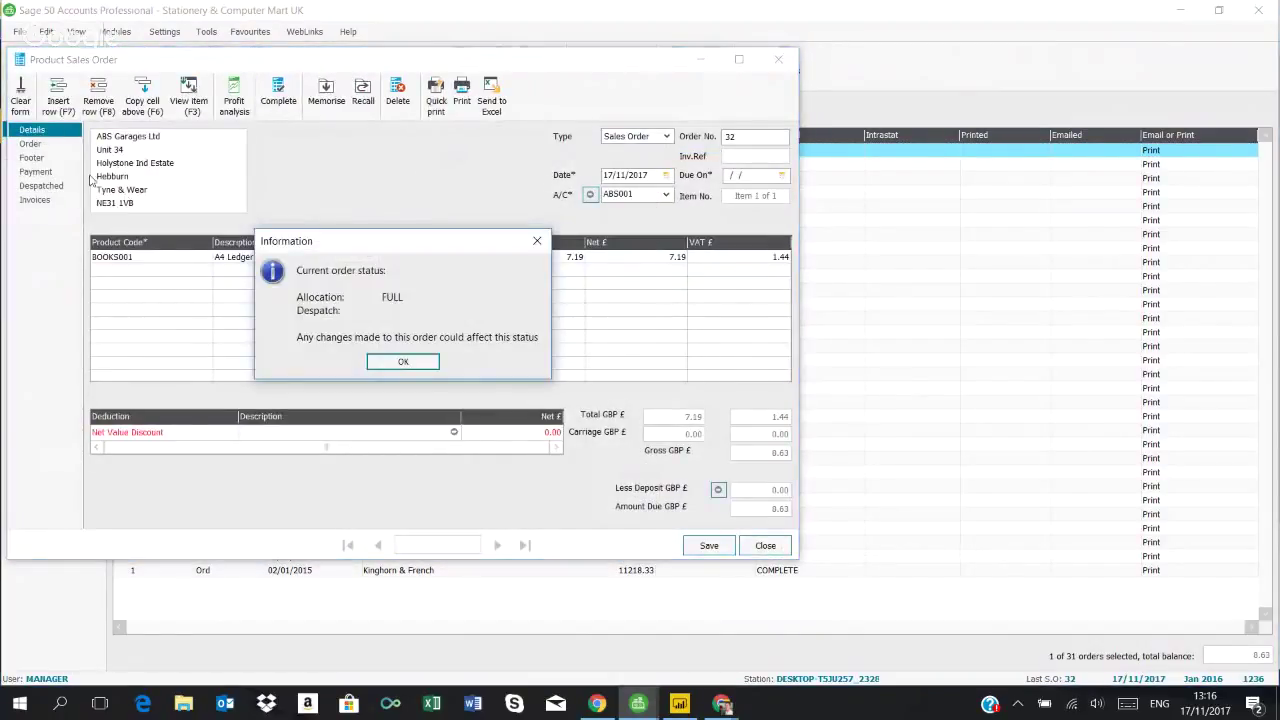
left_click(403, 361)
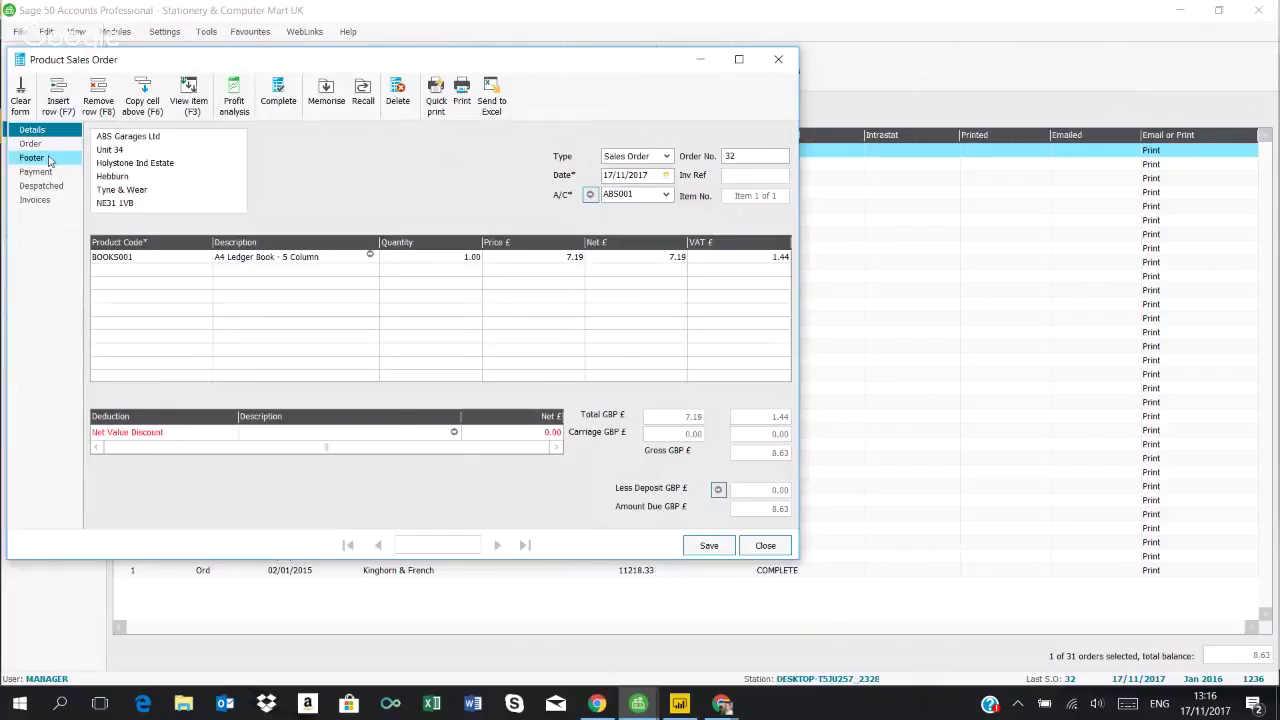
left_click(50, 158)
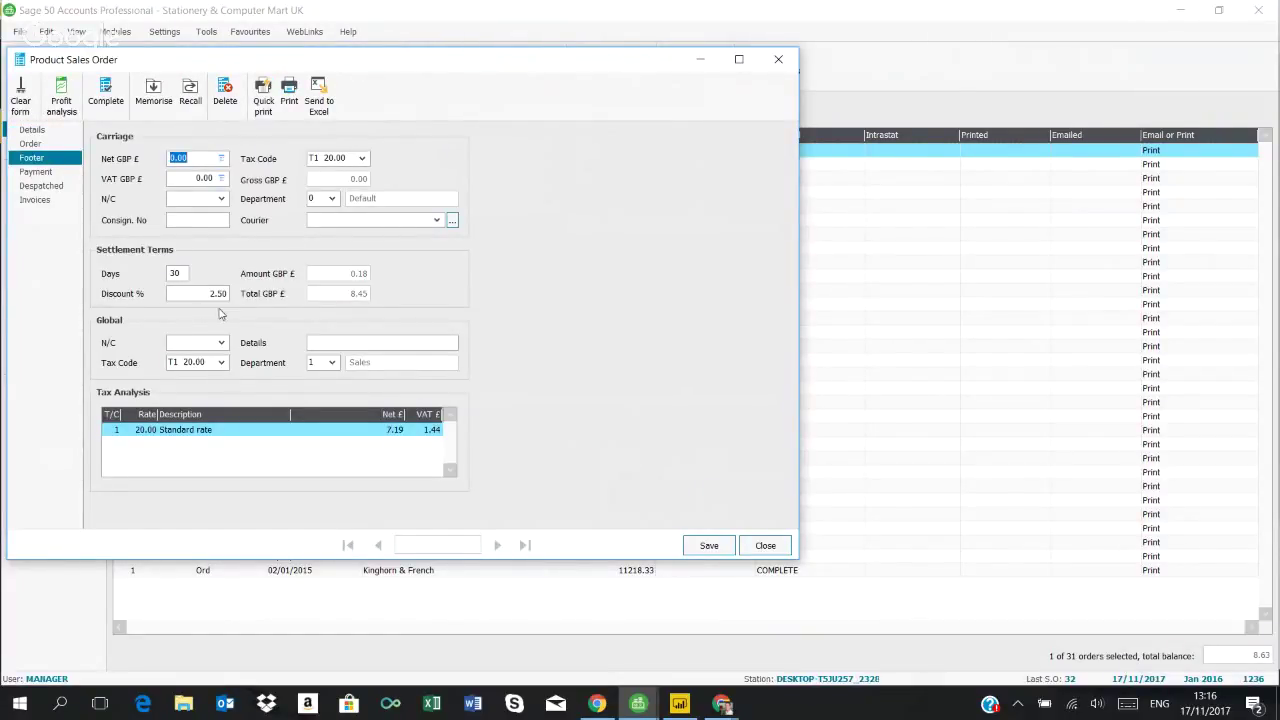
left_click(333, 363)
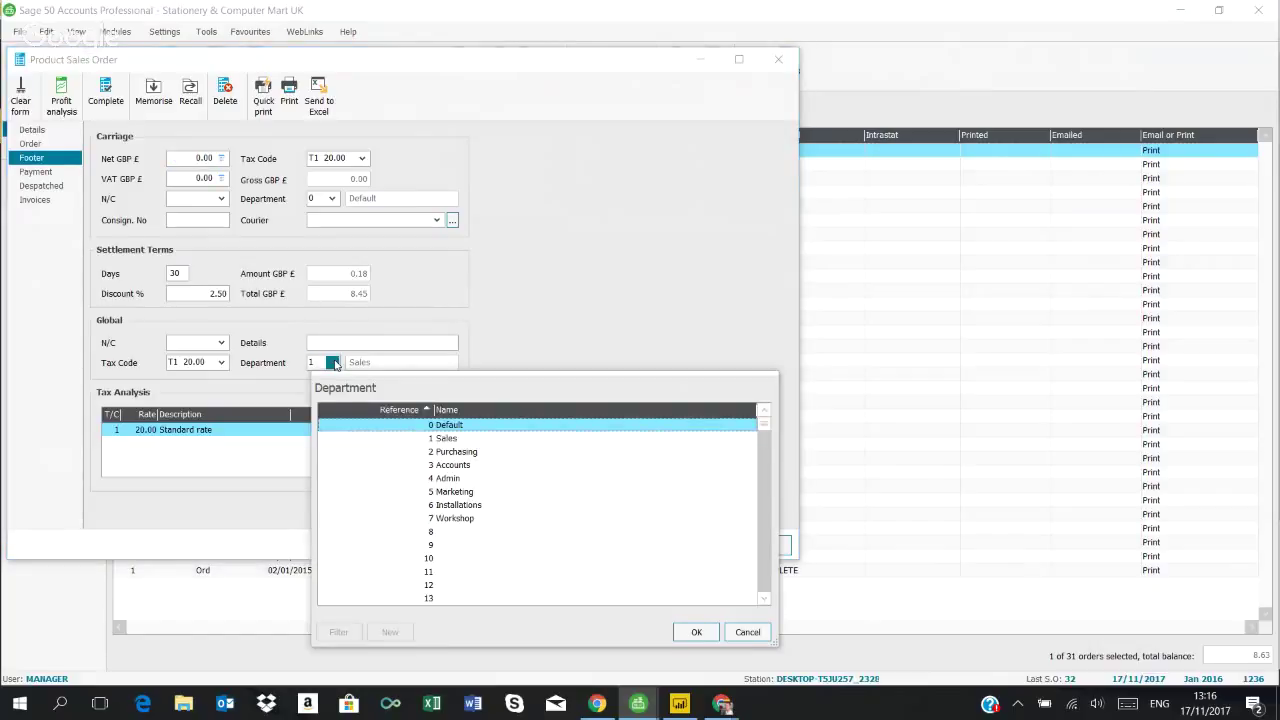
left_click(454, 468)
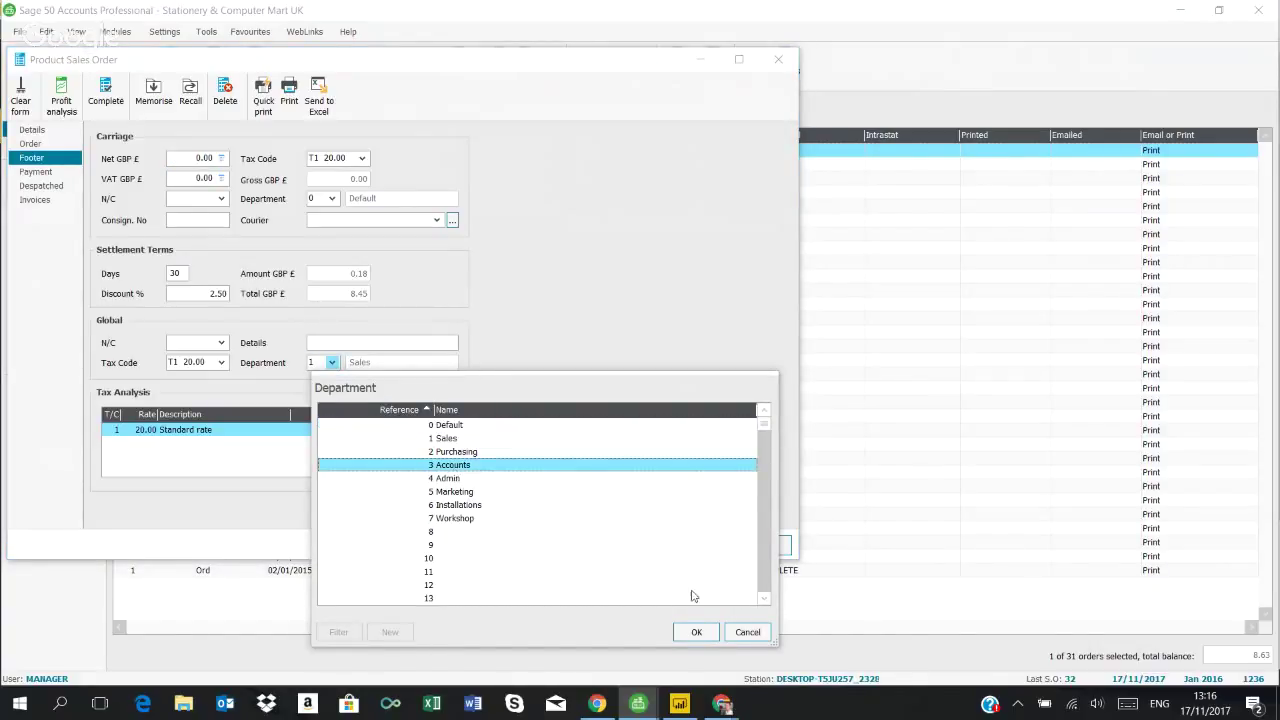
left_click(697, 633)
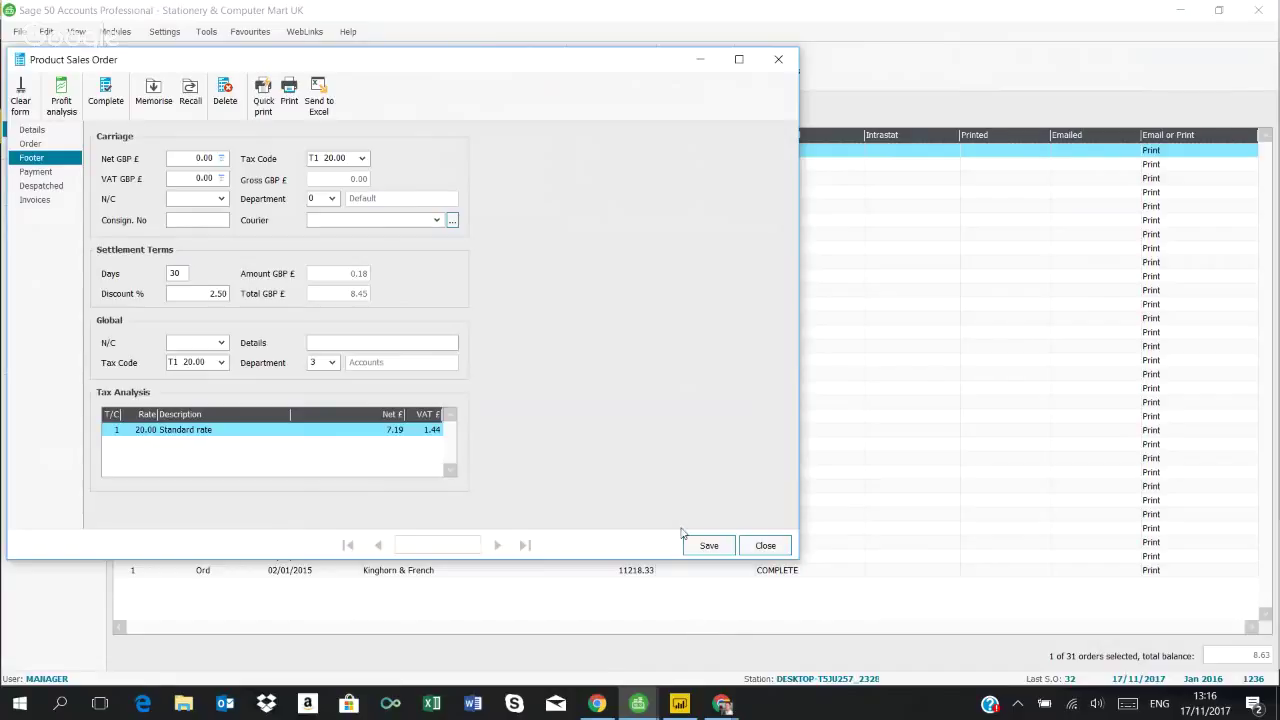
left_click(707, 546)
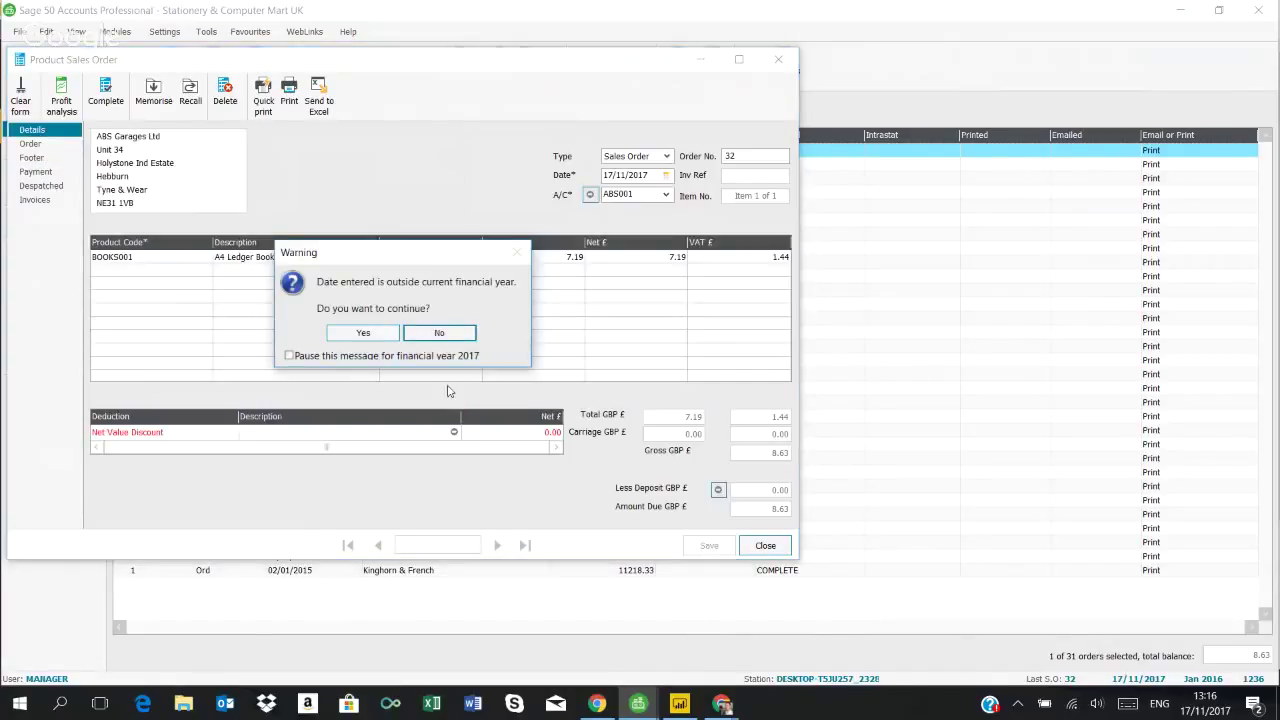
left_click(364, 334)
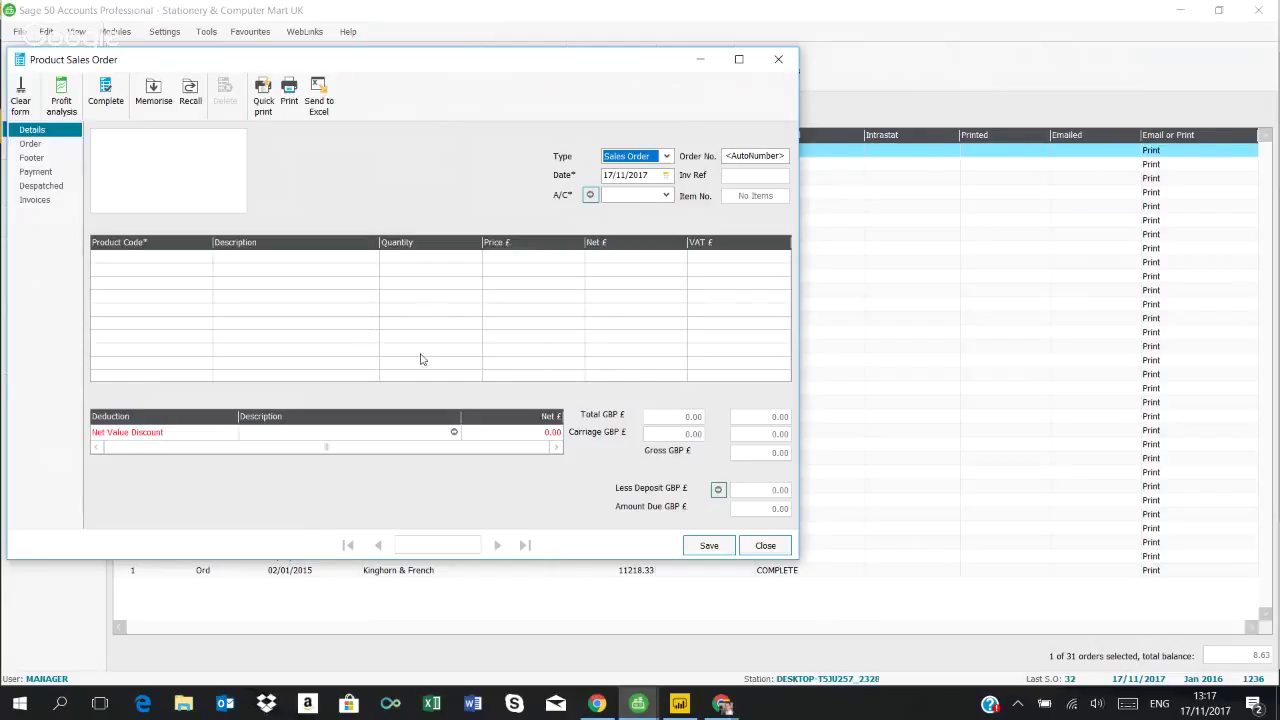
left_click(765, 546)
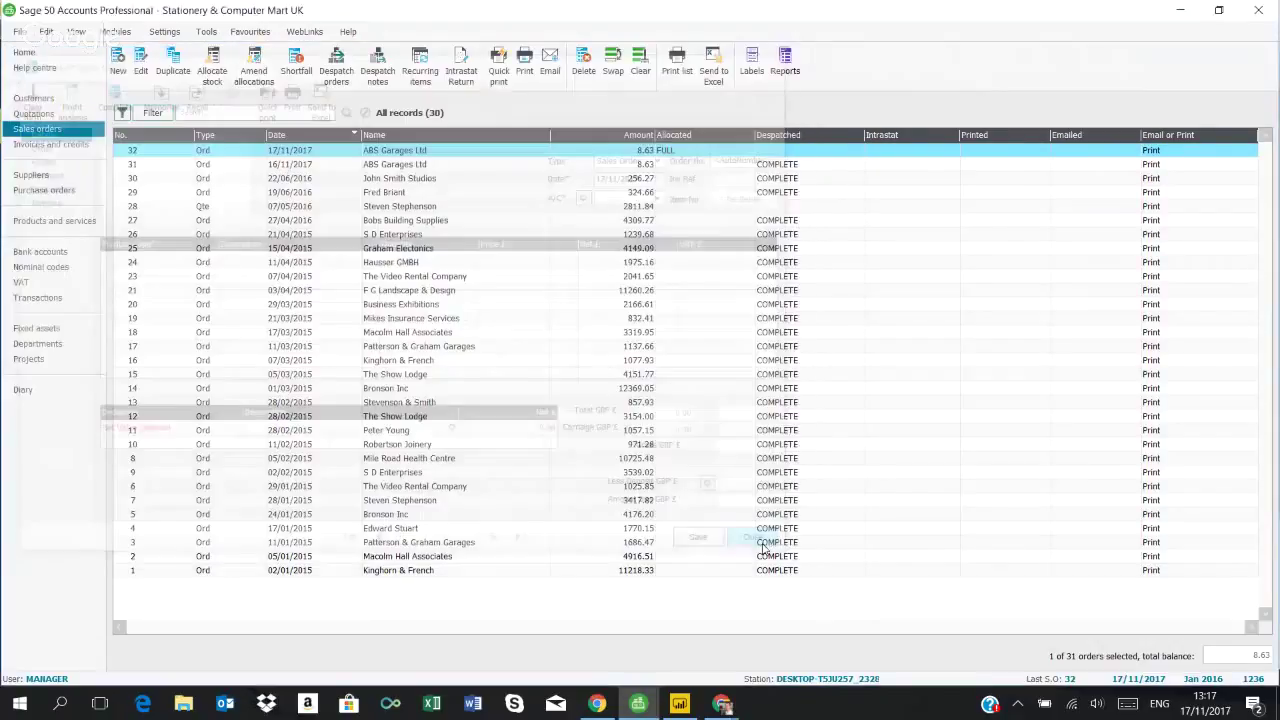
Step: Set the default department on product record BOOKS001, A4 Ledger Book - 5 Column, to 4 Admin, and save and close it
left_click(53, 222)
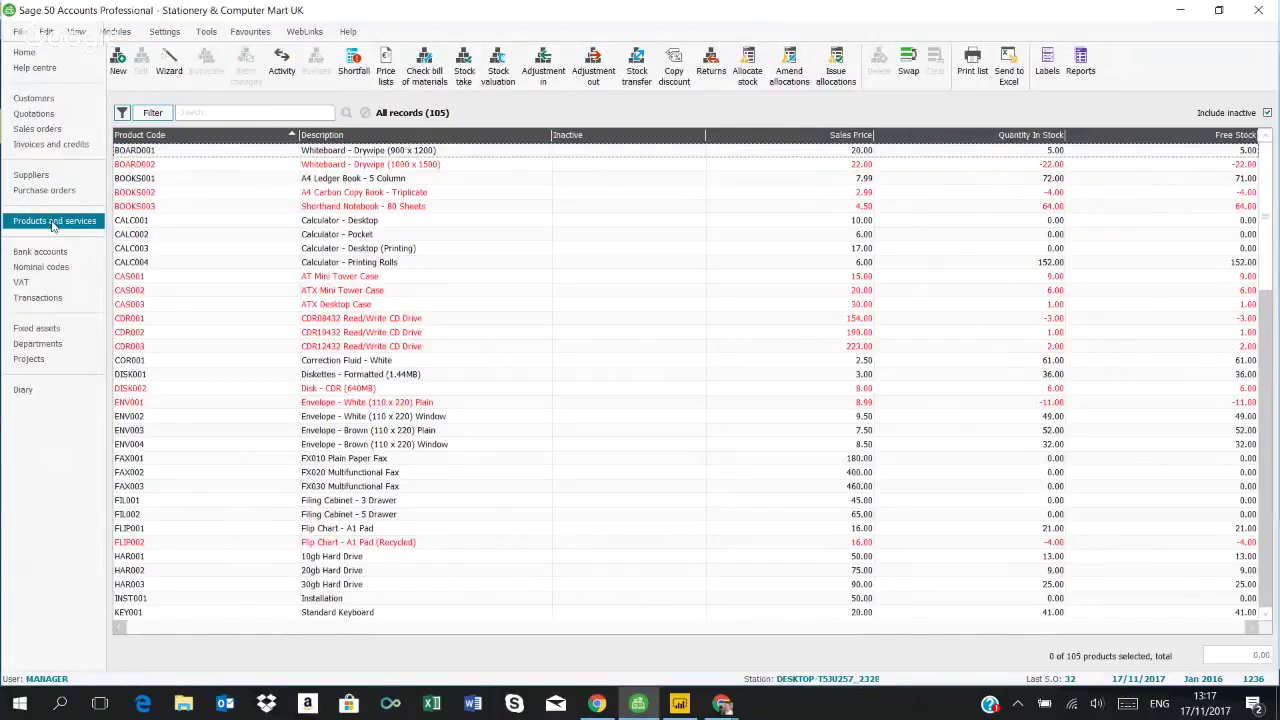
left_click(405, 180)
double_click(463, 181)
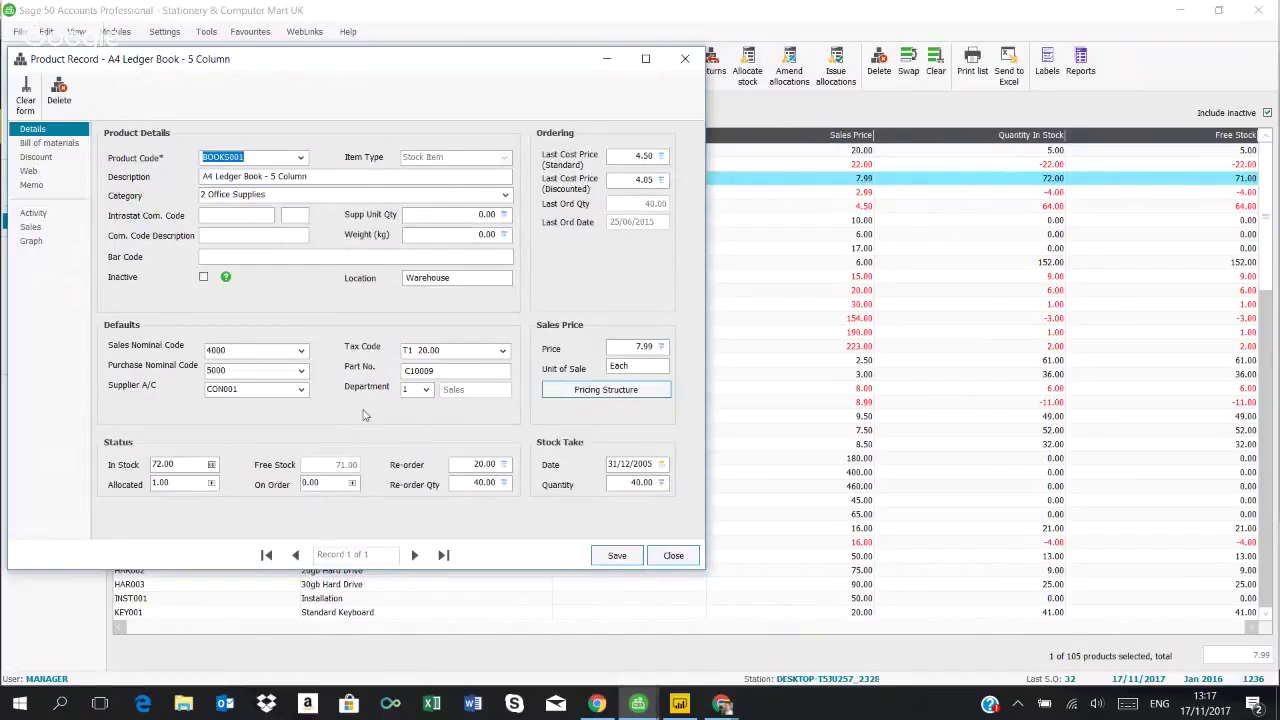
left_click(426, 391)
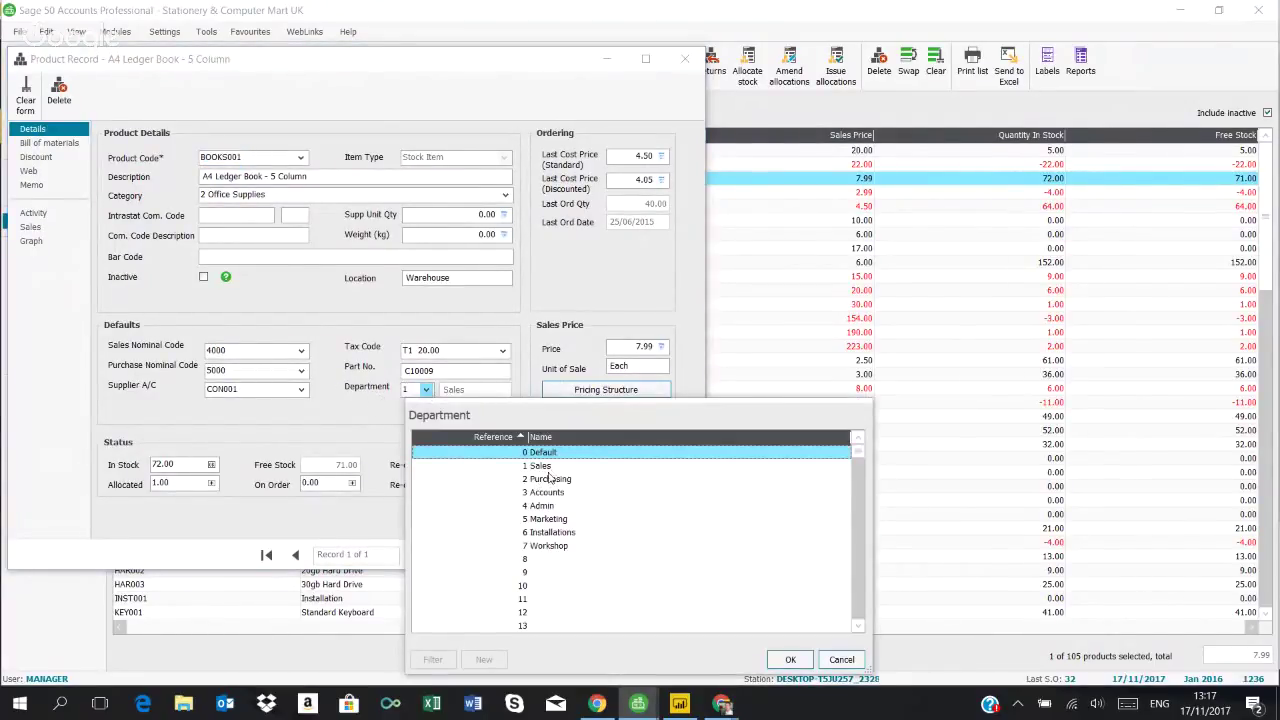
left_click(545, 507)
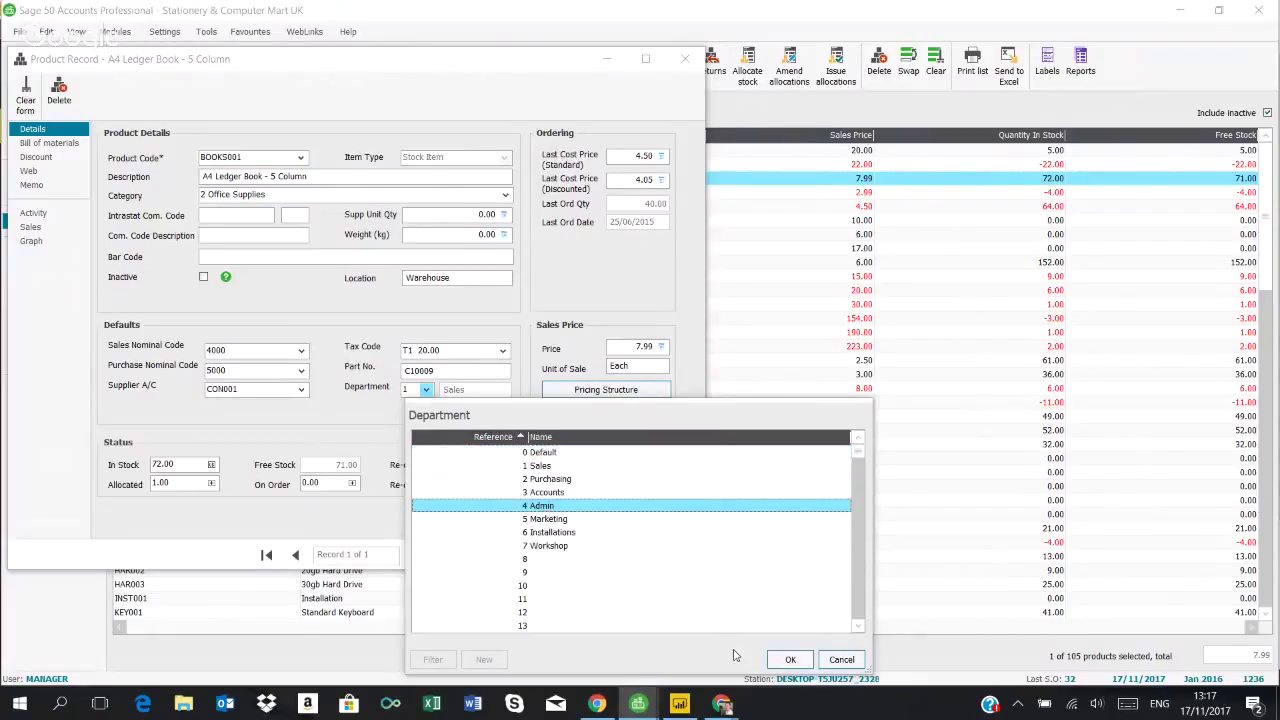
left_click(785, 660)
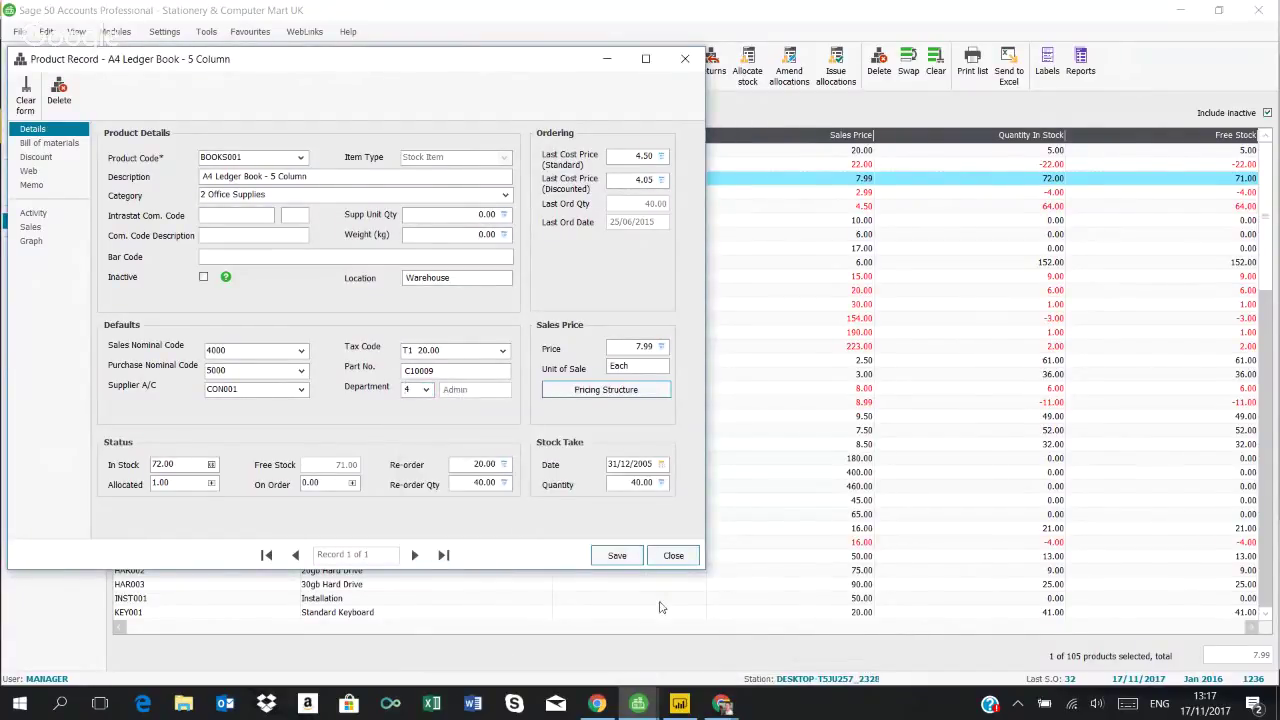
left_click(618, 558)
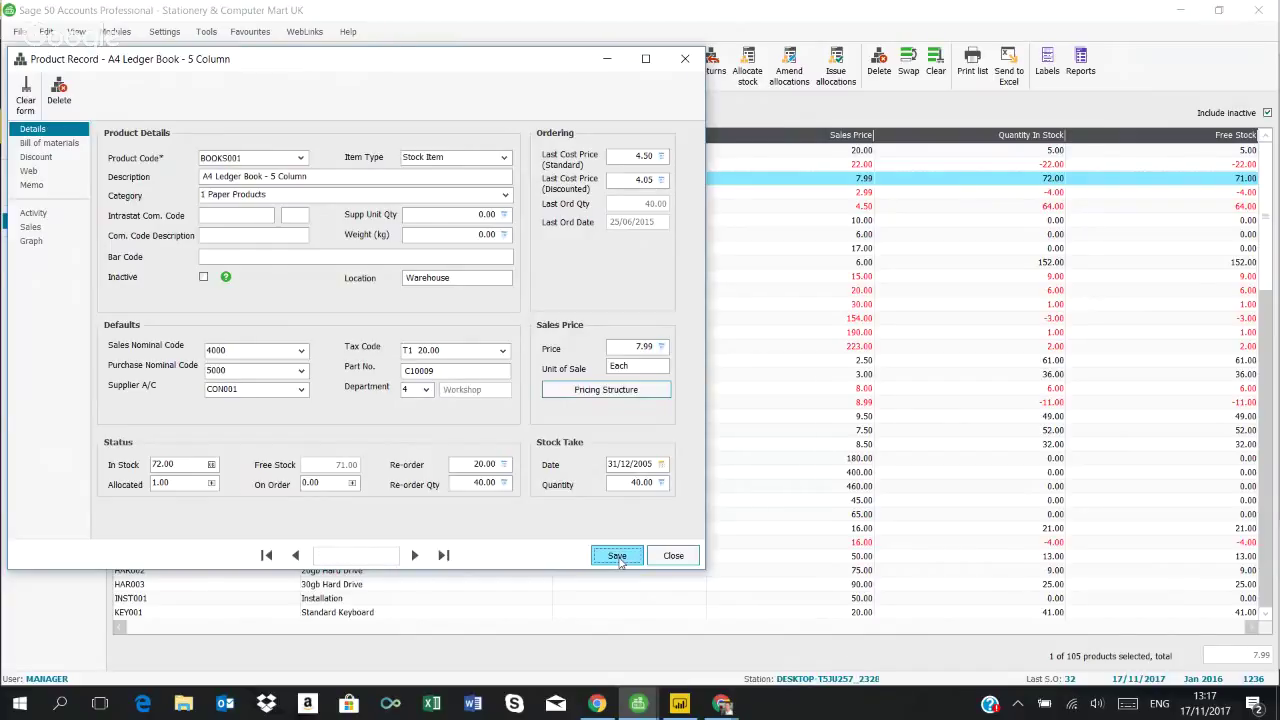
left_click(673, 556)
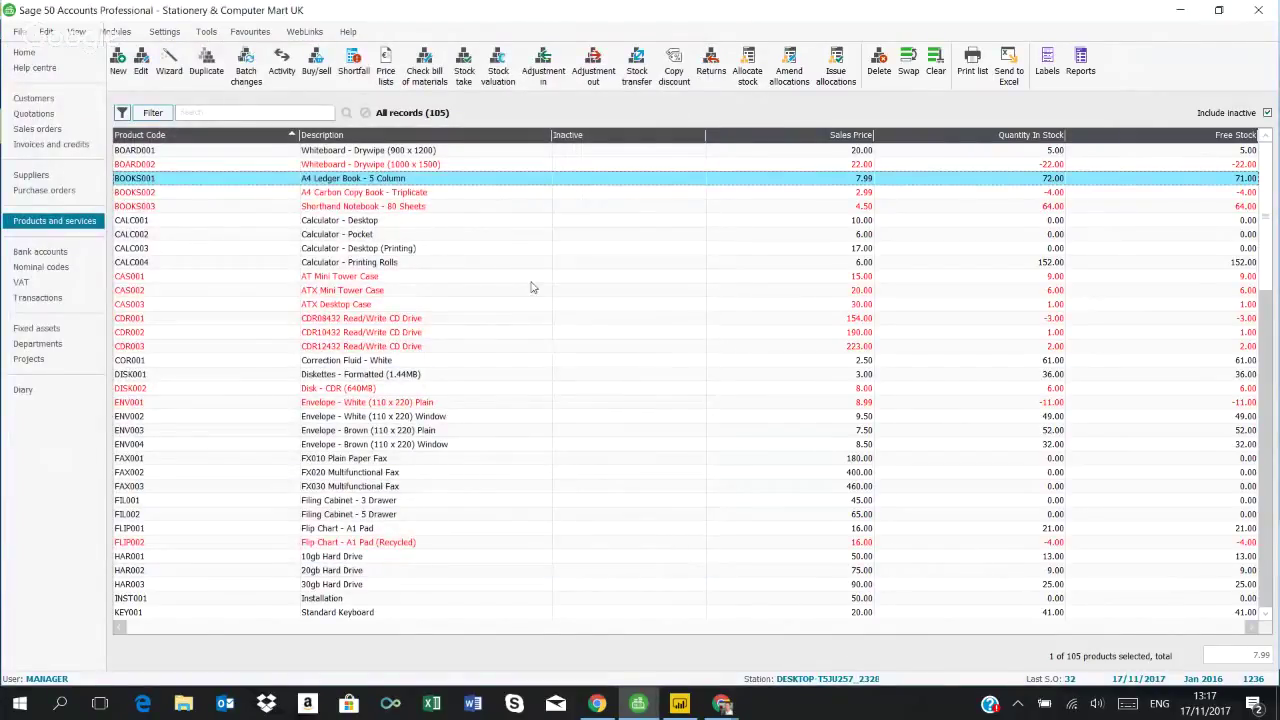
Step: Despatch the 17/11/2017 ABS Garages Ltd sales order, creating its invoice details, updating stock and recording the despatch
left_click(40, 129)
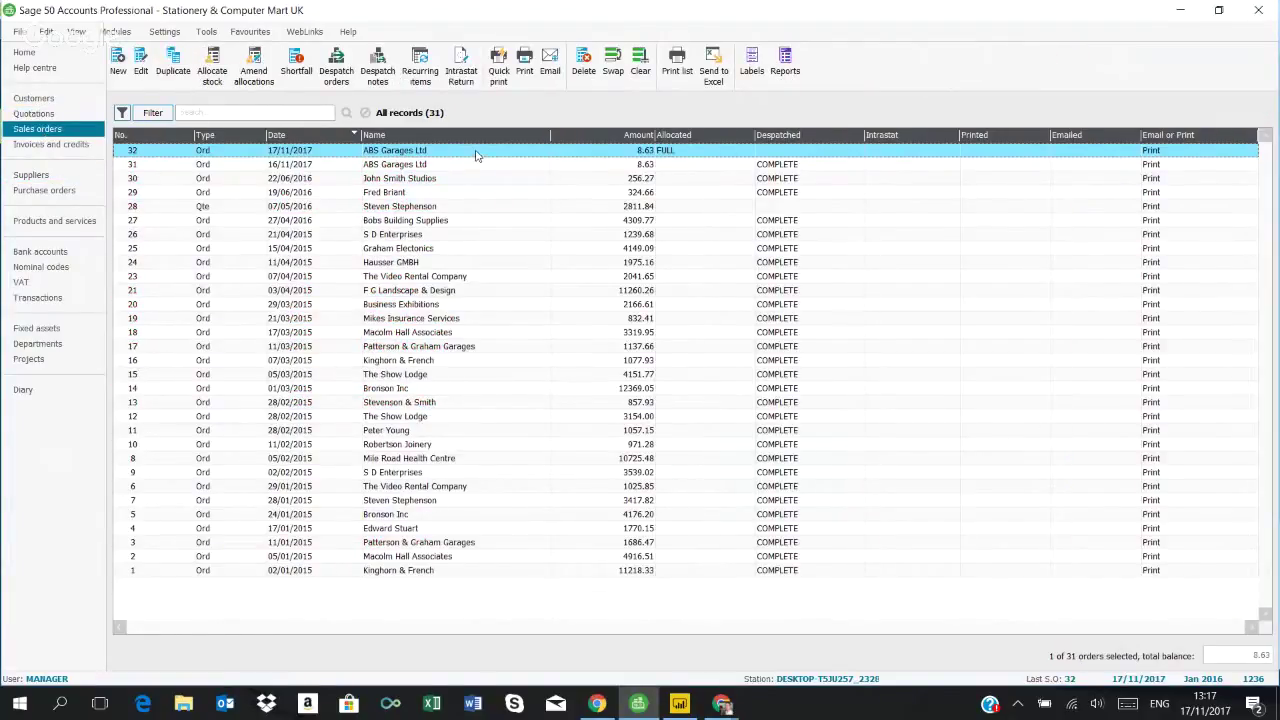
left_click(336, 70)
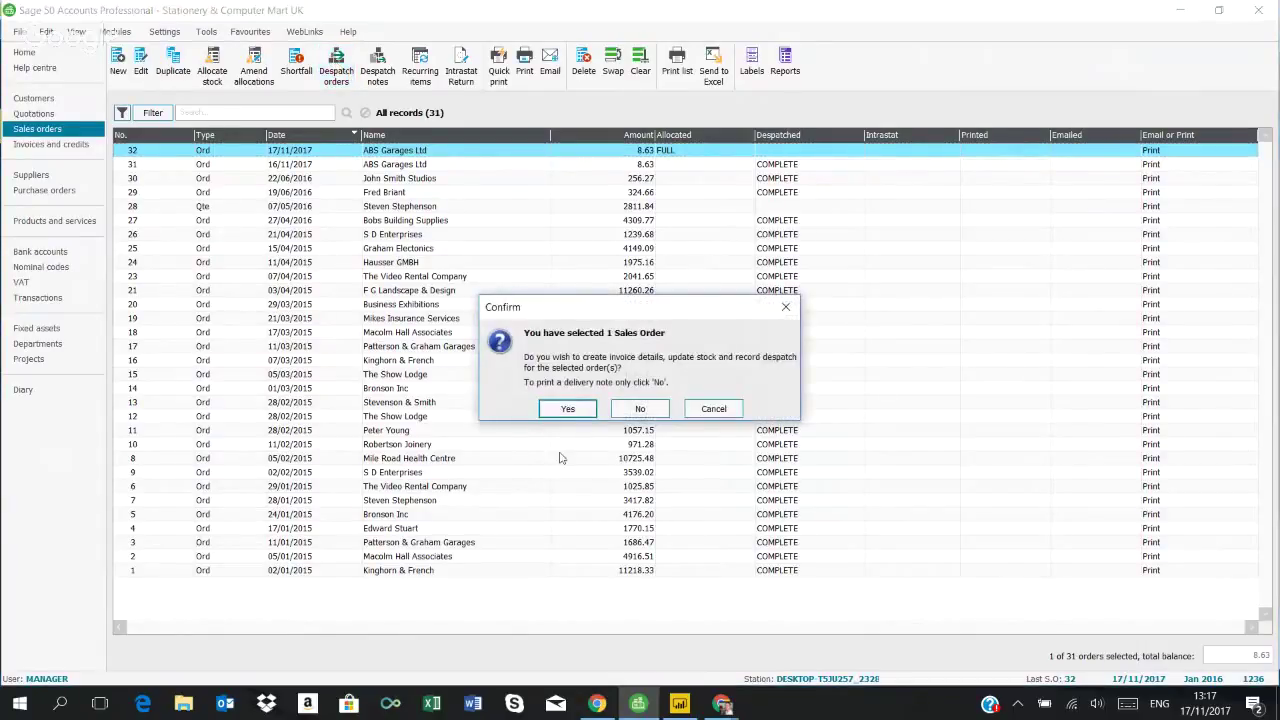
left_click(562, 410)
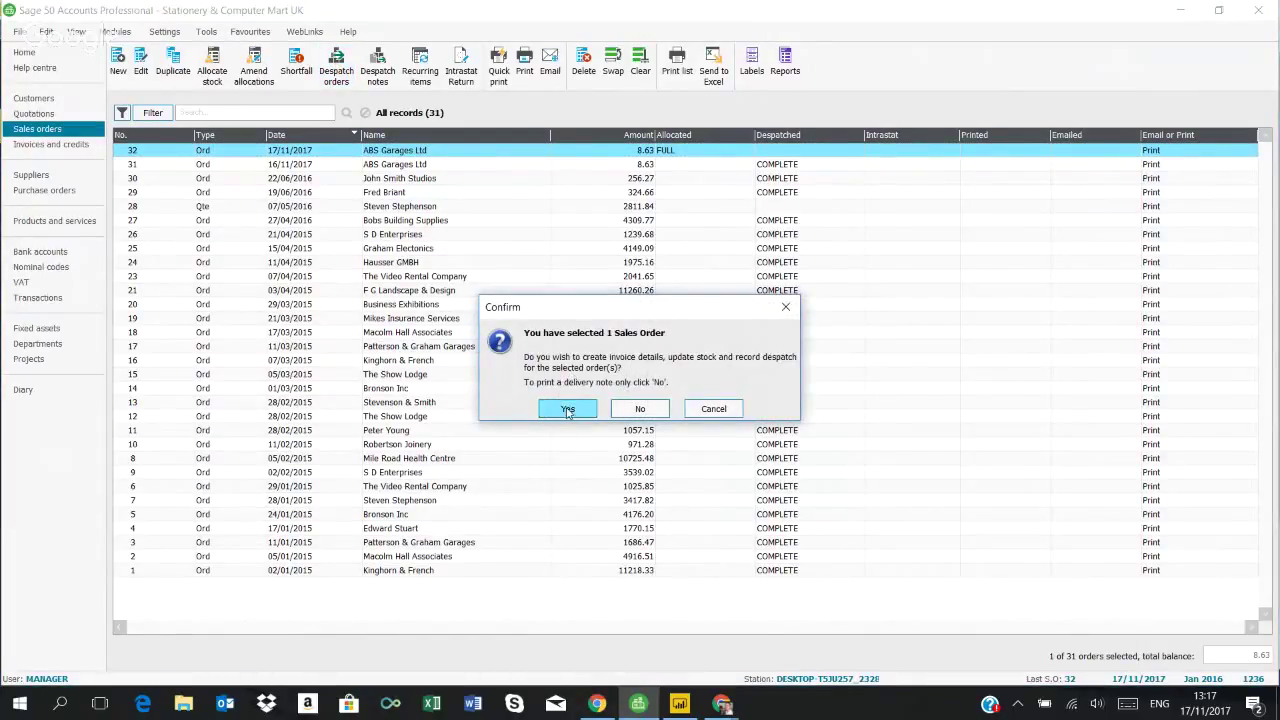
left_click(670, 409)
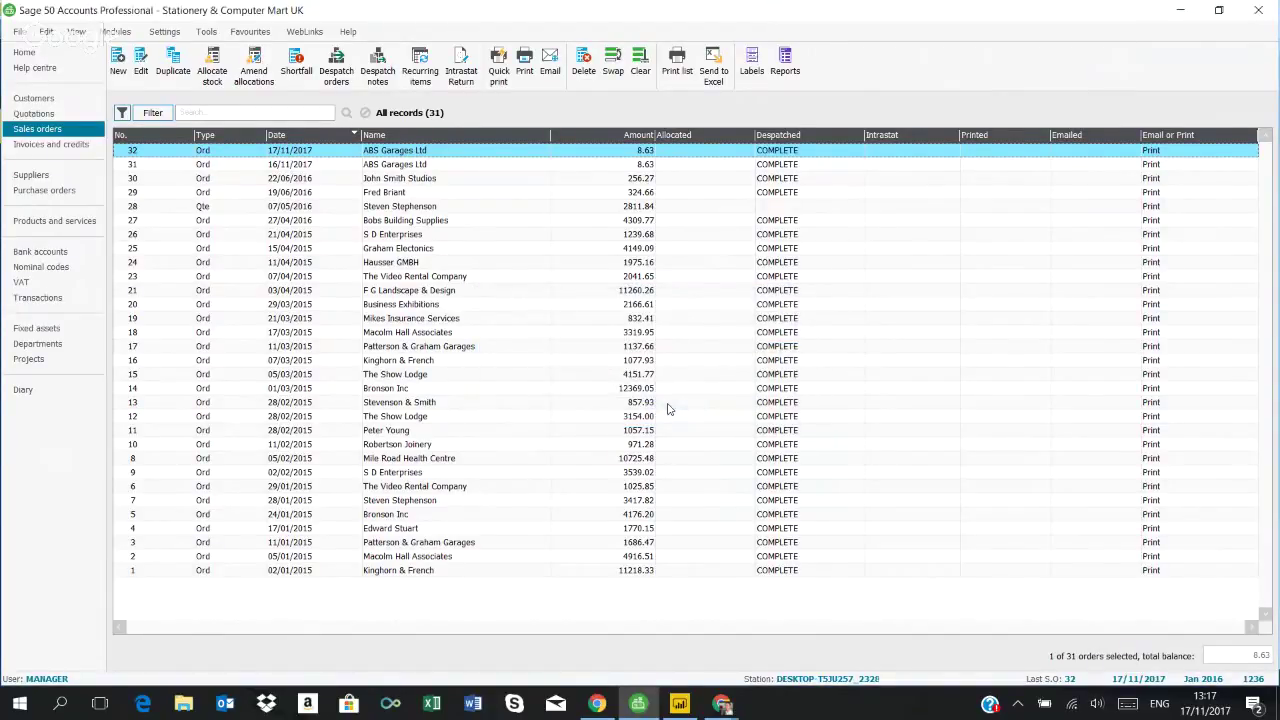
Step: Remove the filter from the invoices and credits list and open the 17/11/2017 ABS Garages Ltd invoice, acknowledging the sales order warning
left_click(49, 146)
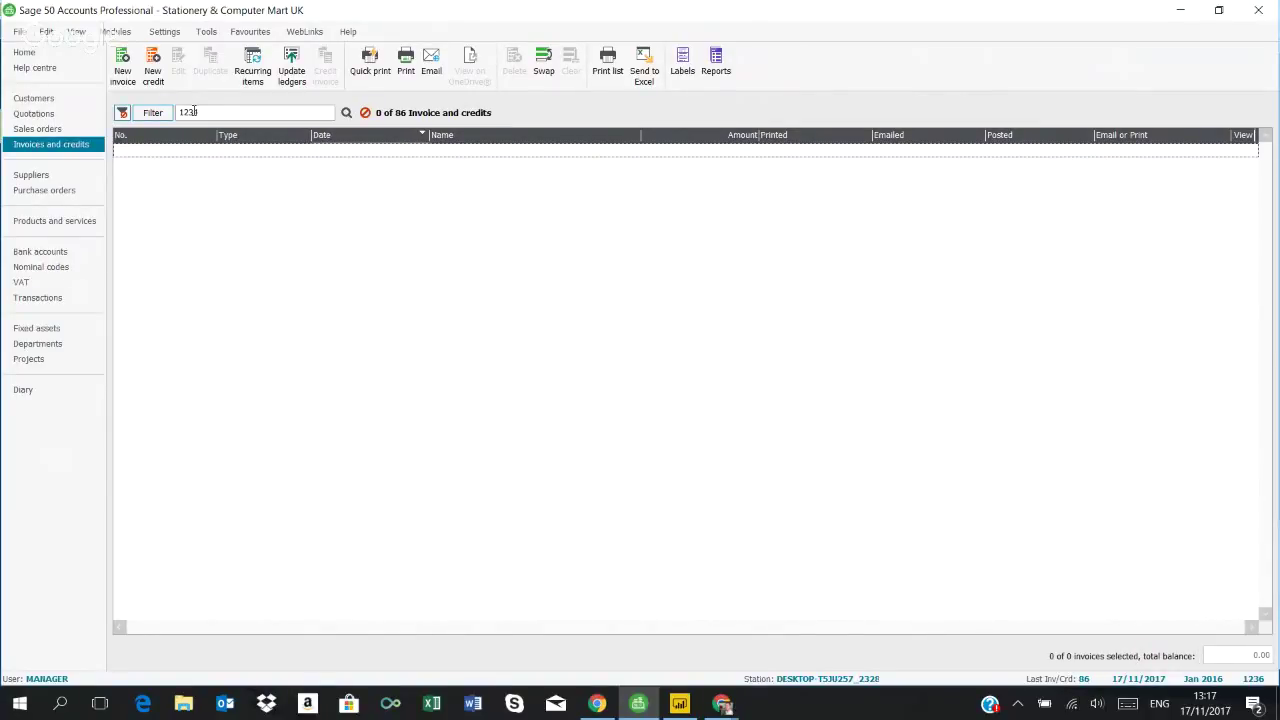
left_click(121, 114)
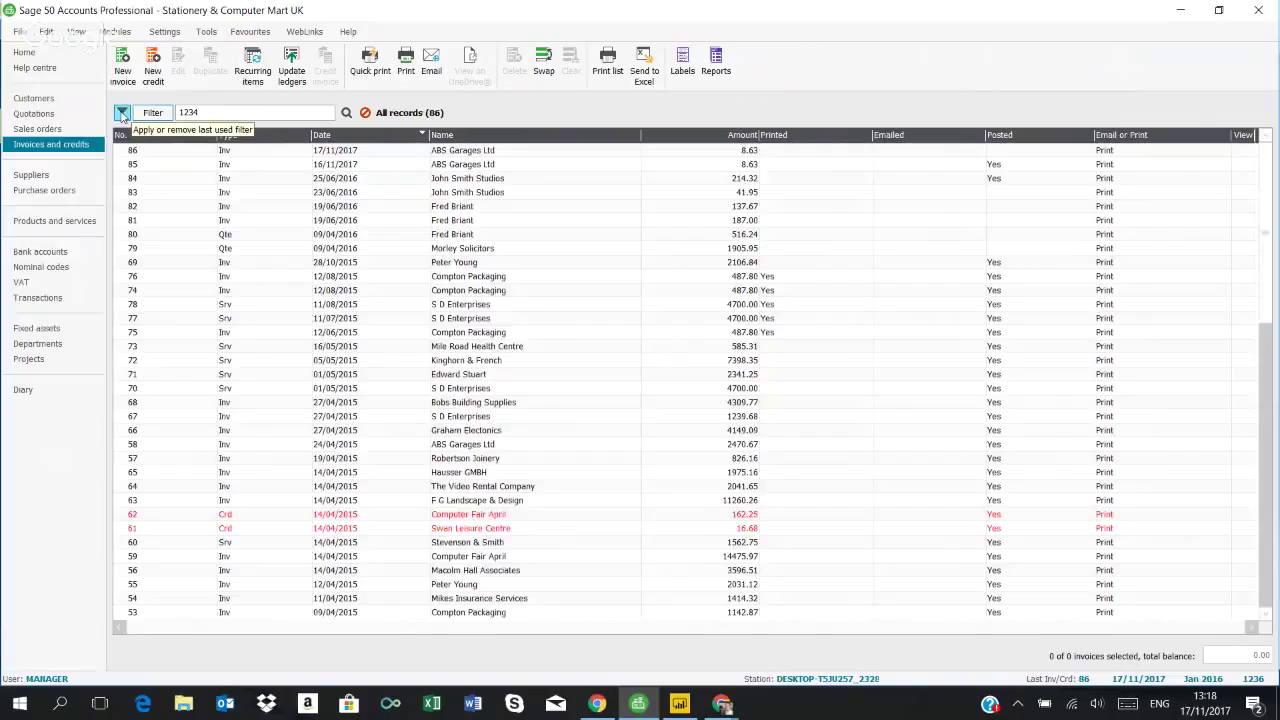
left_click(395, 152)
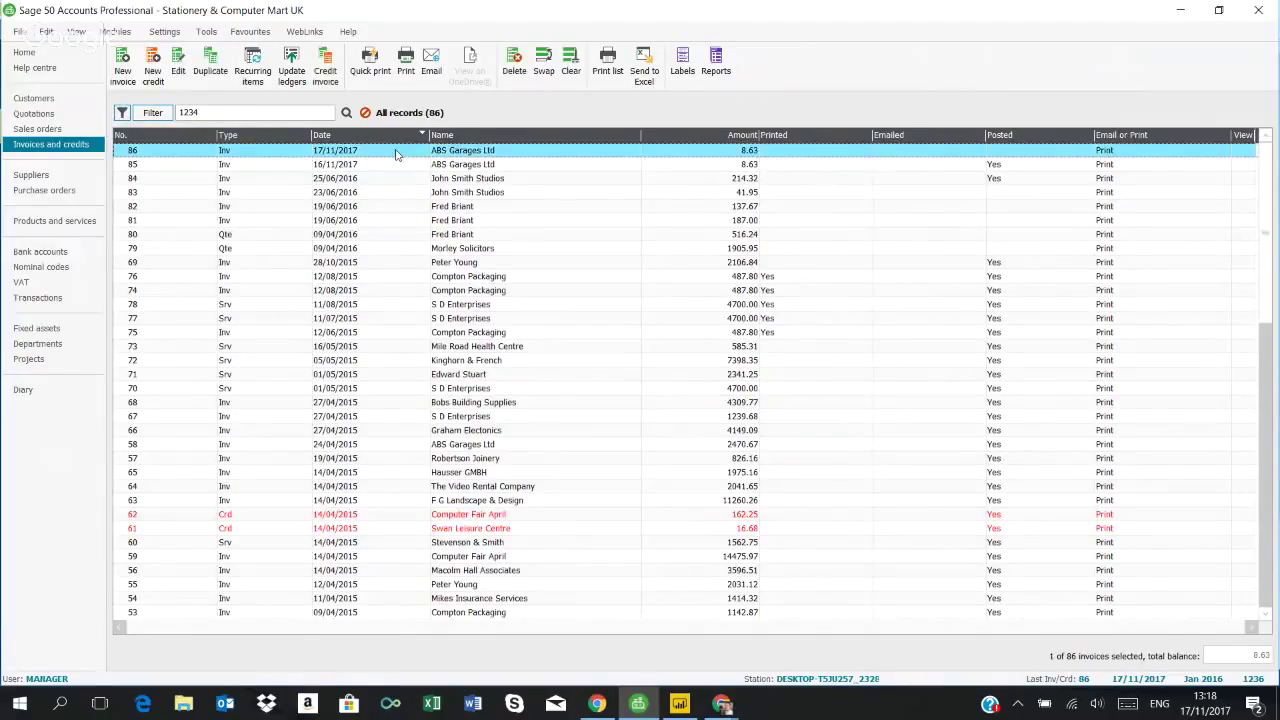
double_click(395, 152)
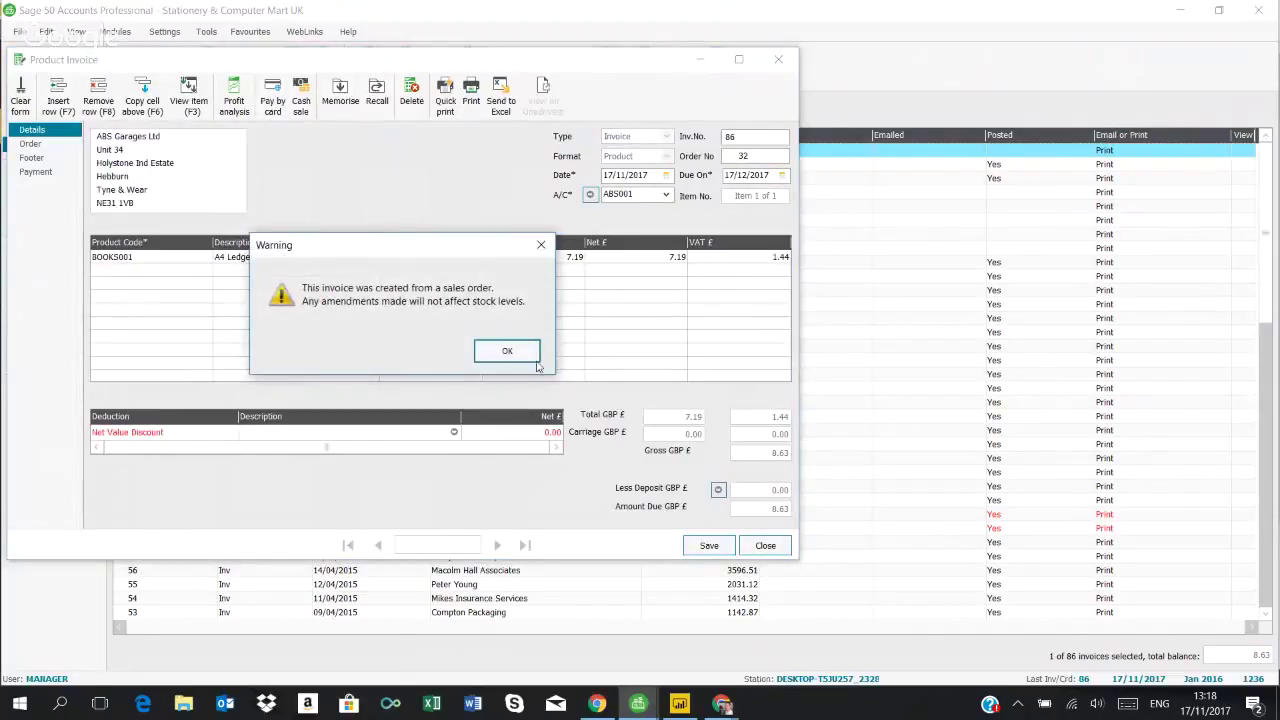
left_click(503, 349)
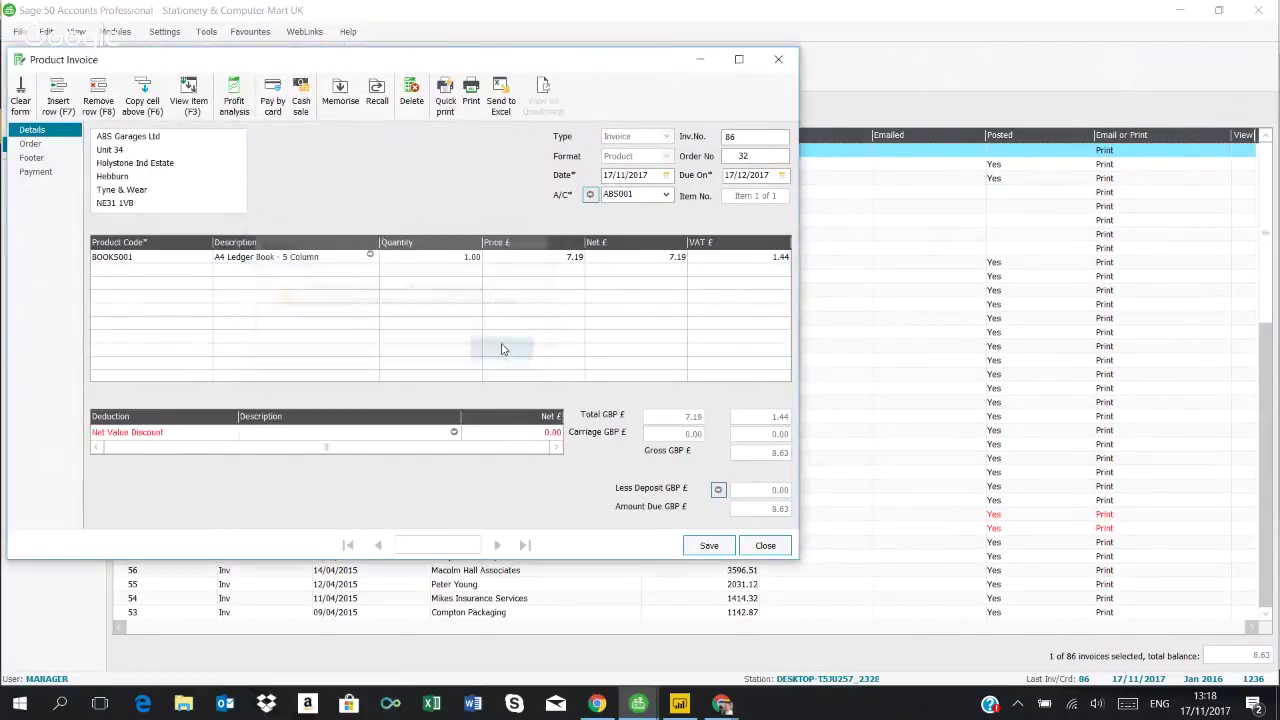
Step: Set the invoice's global footer department to 5 Marketing, save it despite the date being outside the financial year, and close the form
left_click(28, 160)
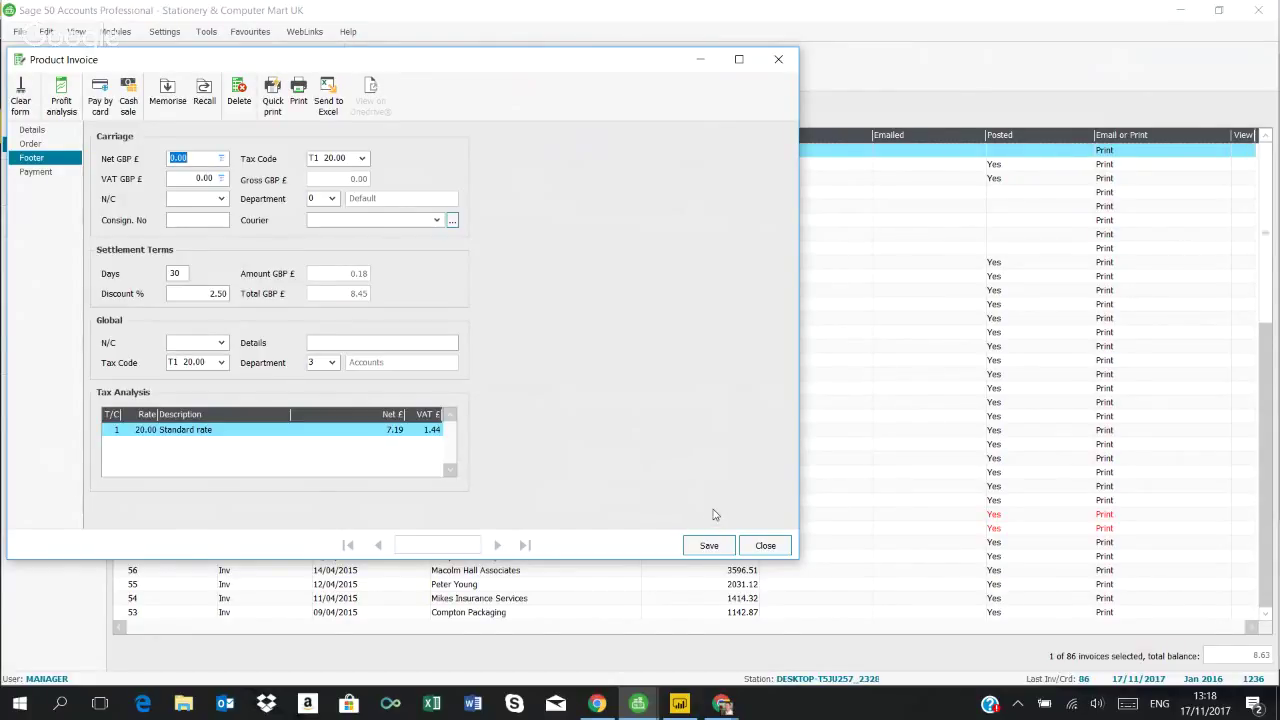
left_click(332, 363)
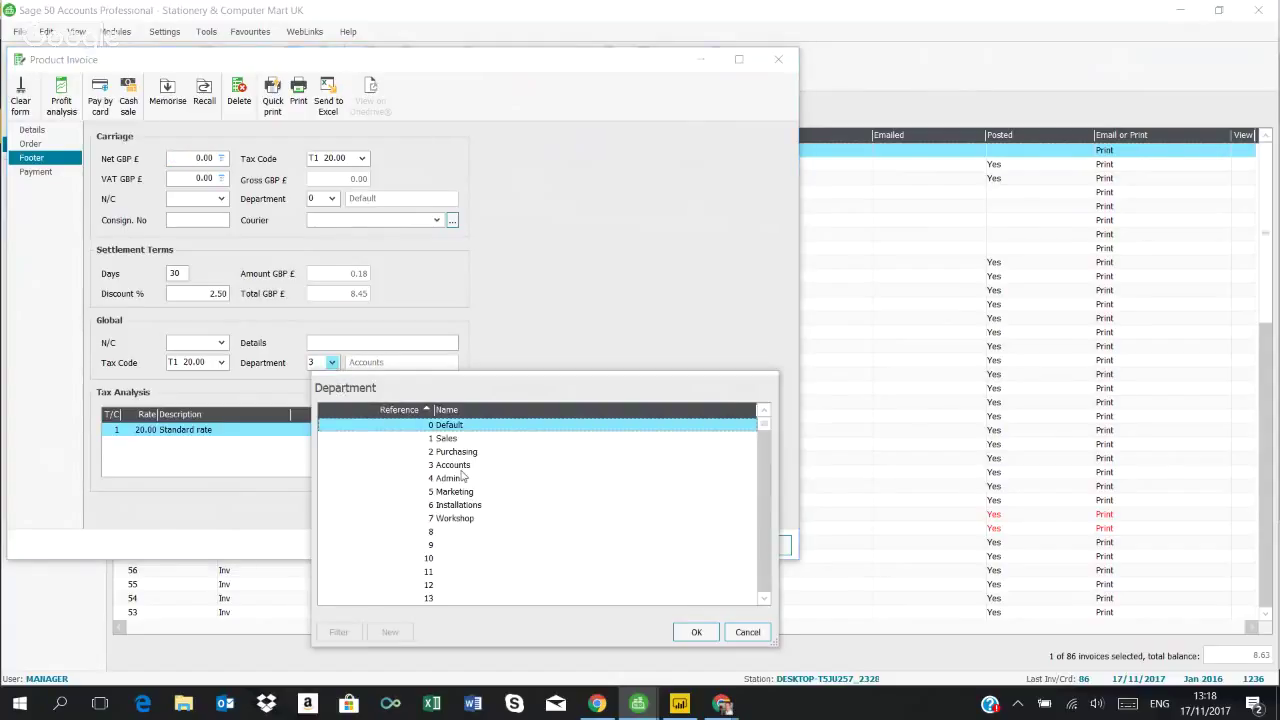
left_click(462, 492)
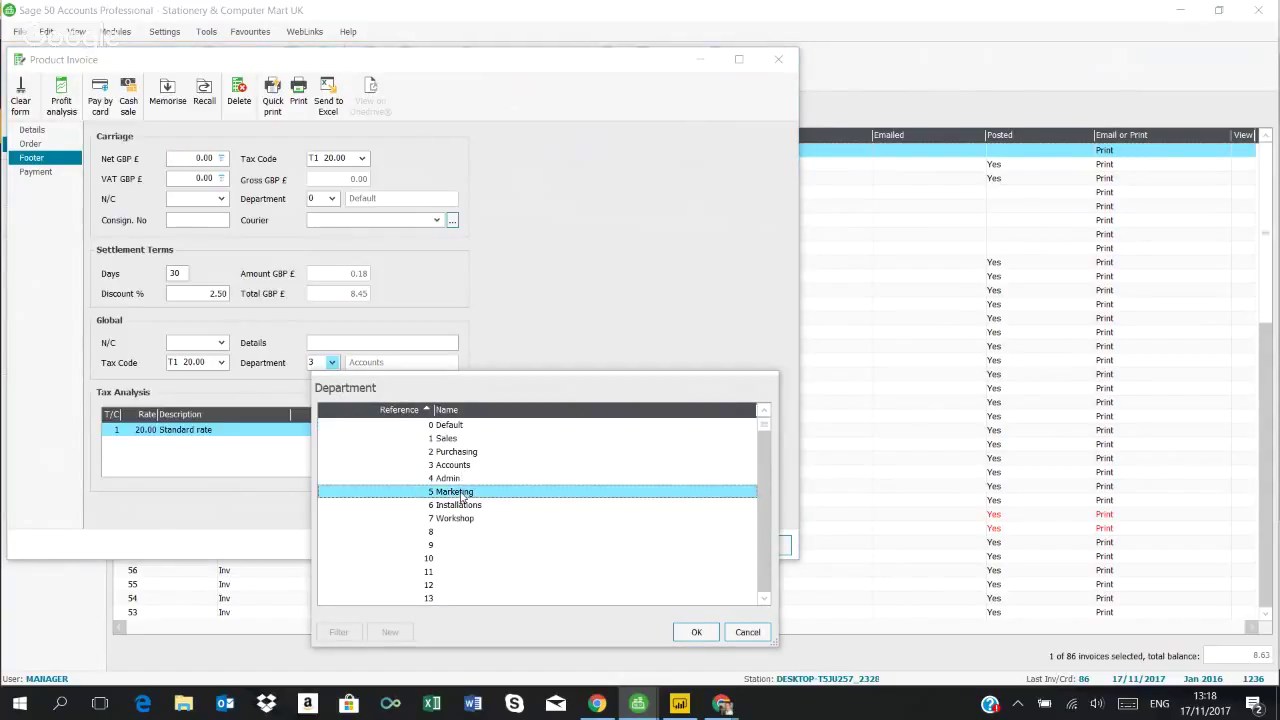
left_click(690, 632)
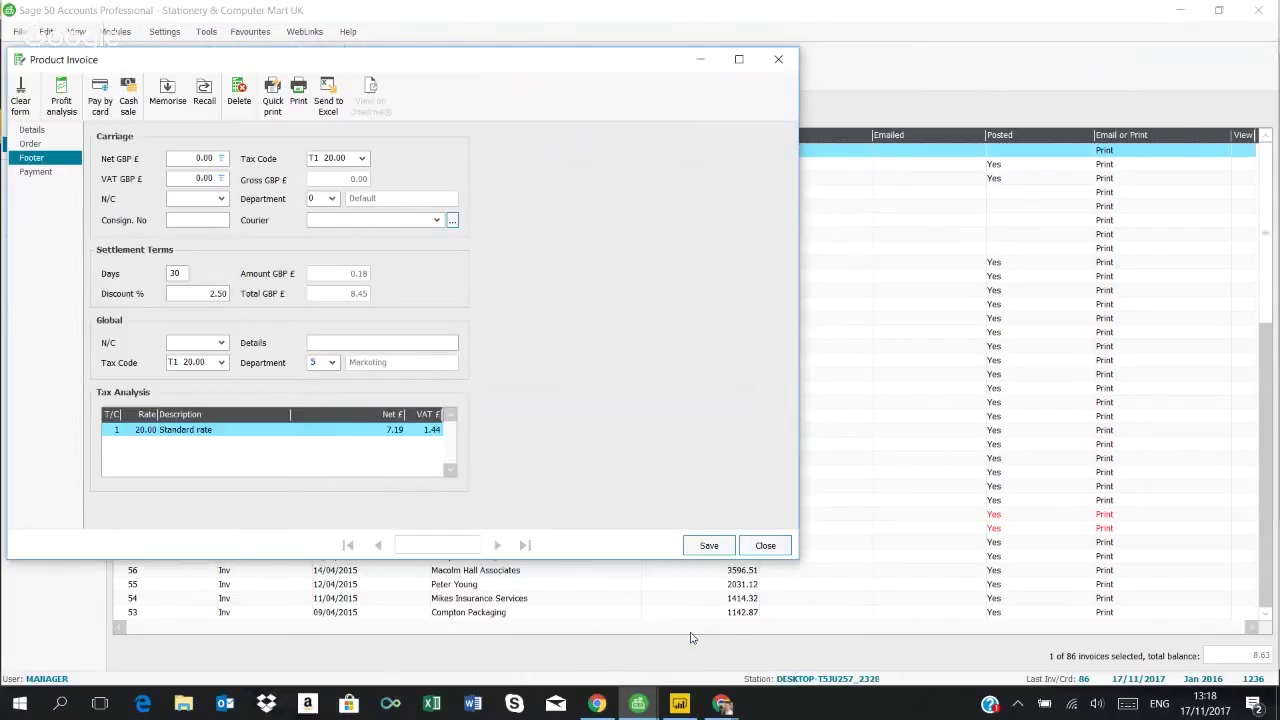
left_click(697, 542)
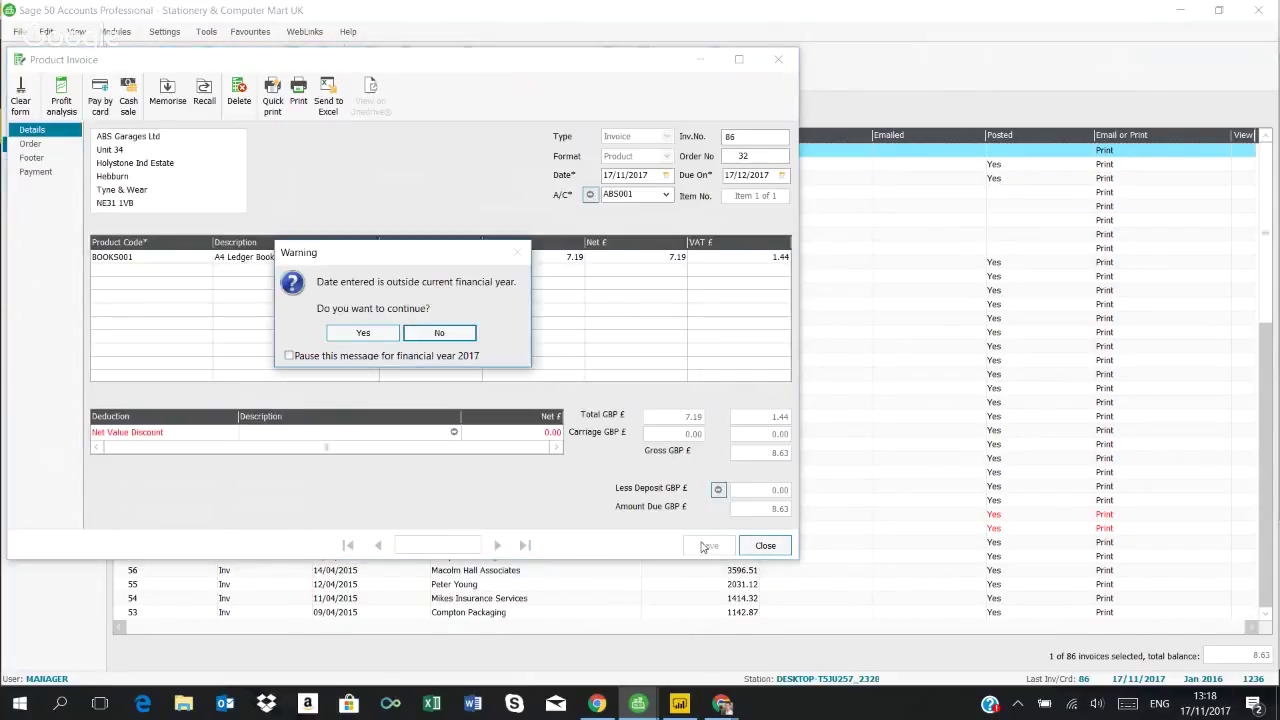
left_click(363, 334)
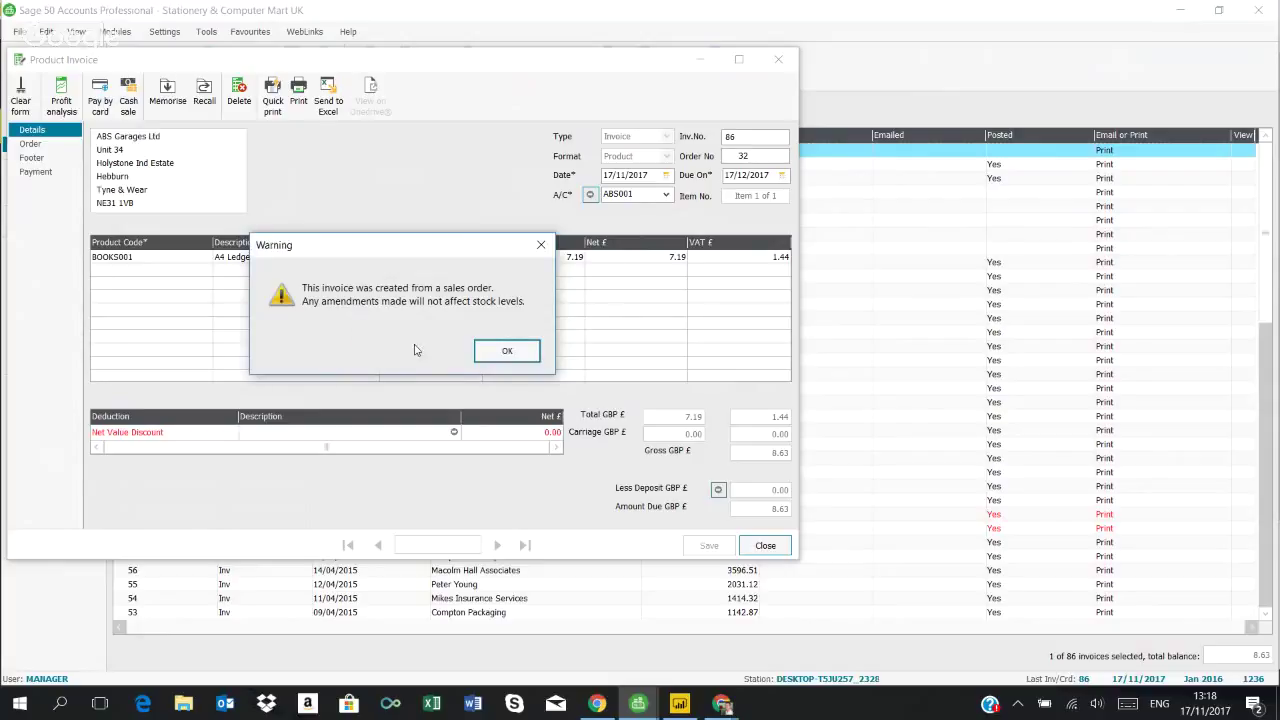
left_click(505, 351)
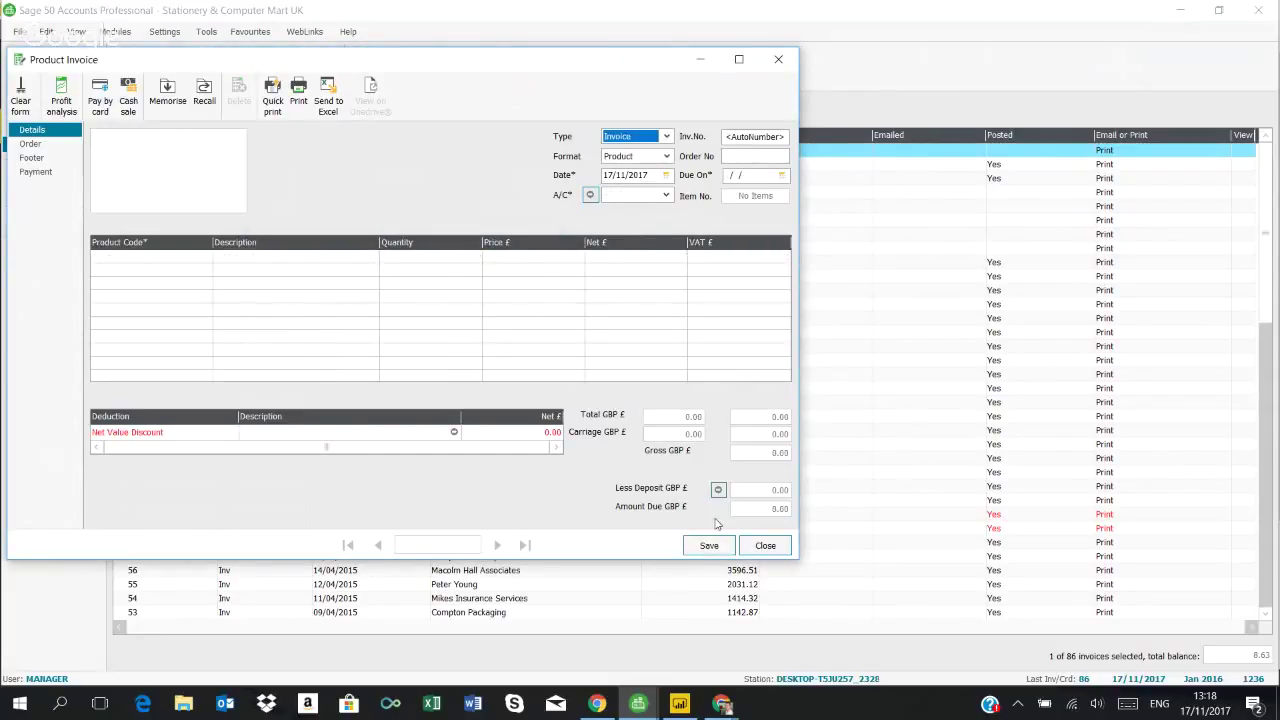
left_click(765, 547)
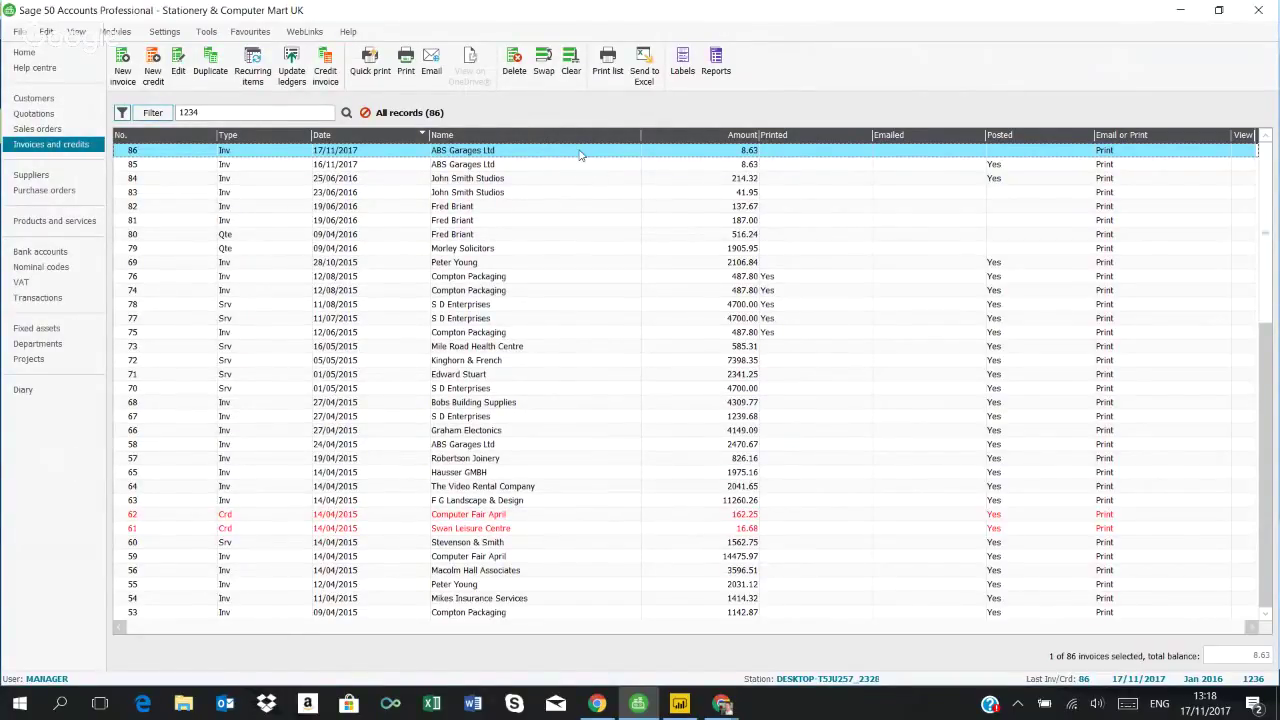
Step: Post the 17/11/2017 ABS Garages Ltd invoice to the ledgers with the report output as Preview, and close the report
left_click(293, 62)
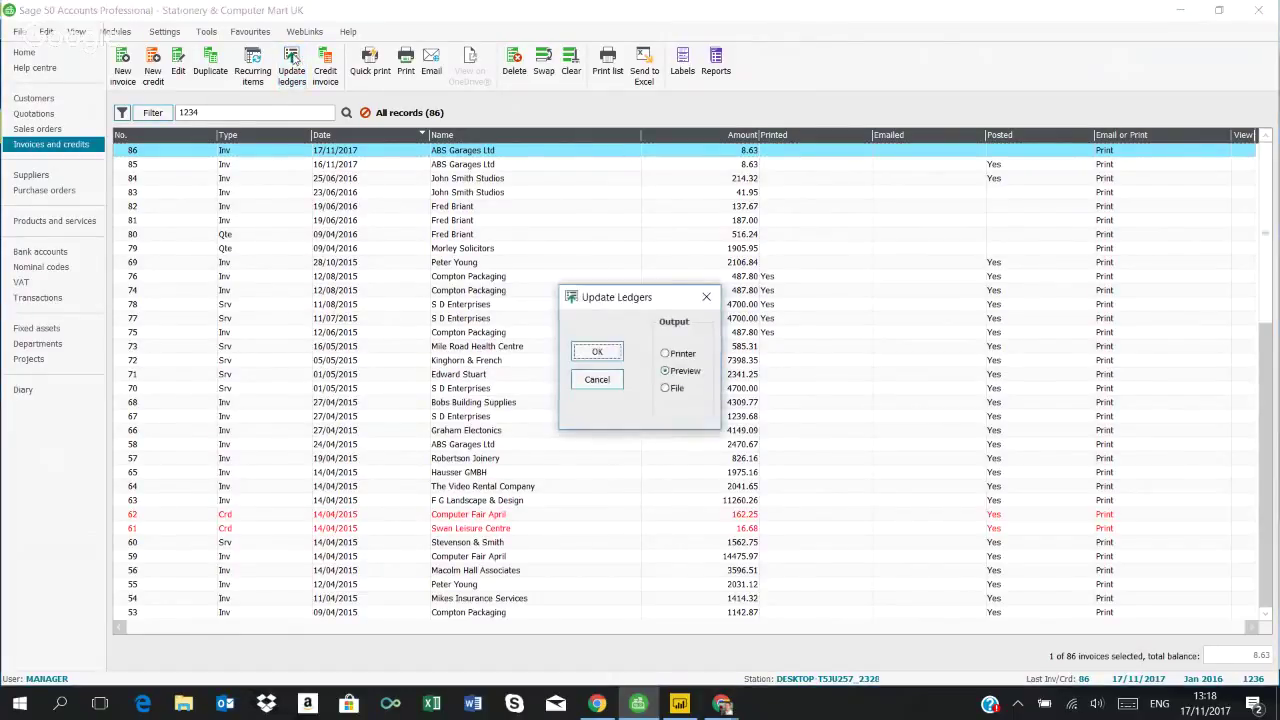
left_click(594, 355)
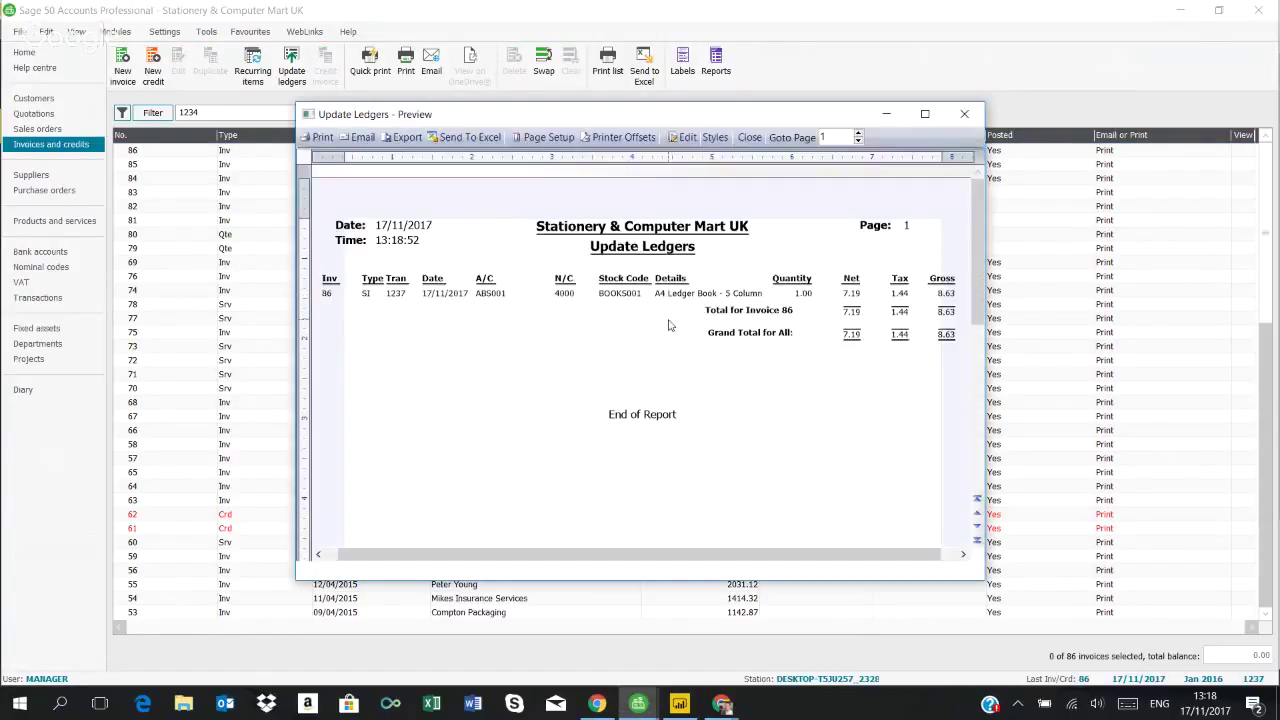
left_click(963, 114)
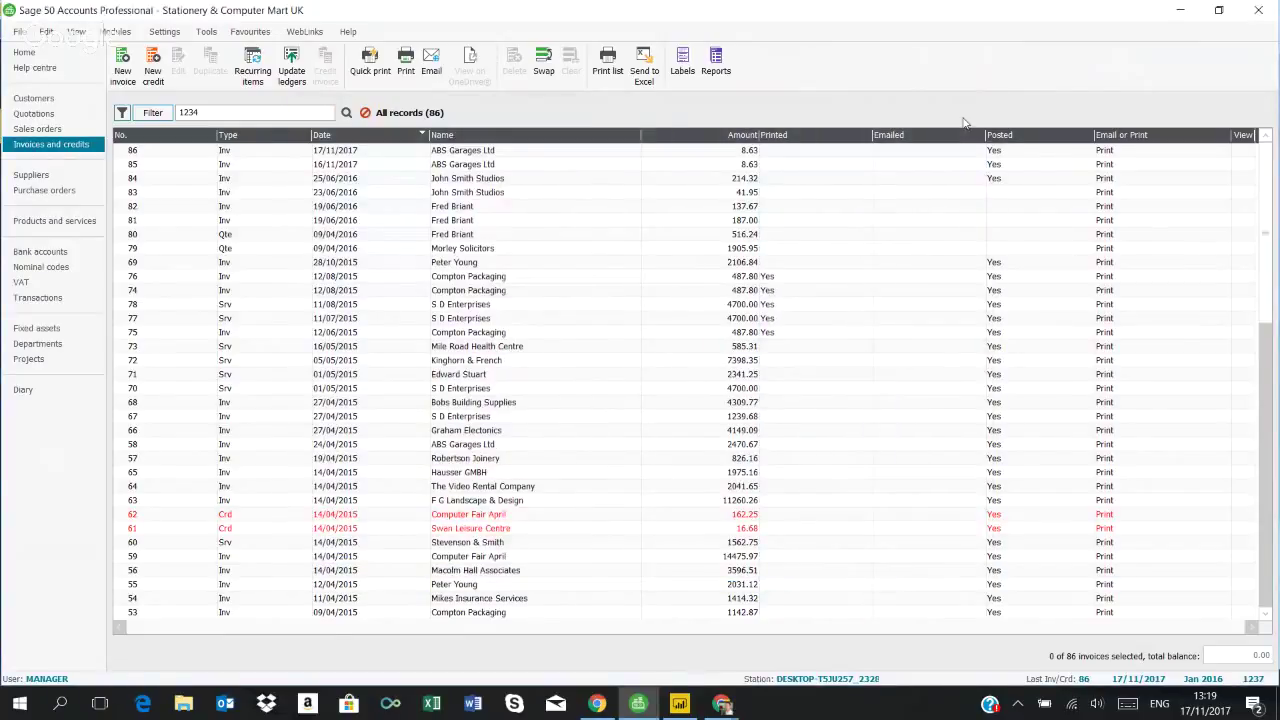
Step: Open the 17/11/2017 A4 Ledger Book sales invoice transaction, accepting the financial year warning, and open its item line for editing
left_click(38, 300)
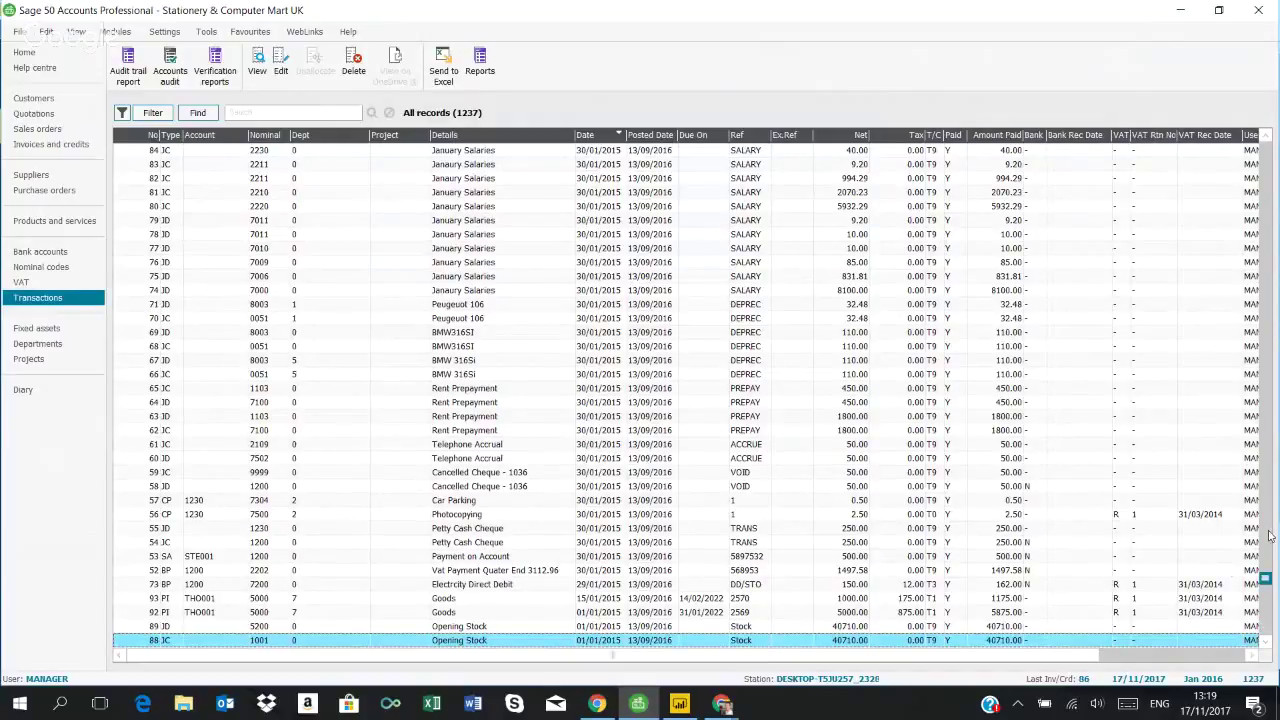
left_click_drag(1277, 191, 1274, 145)
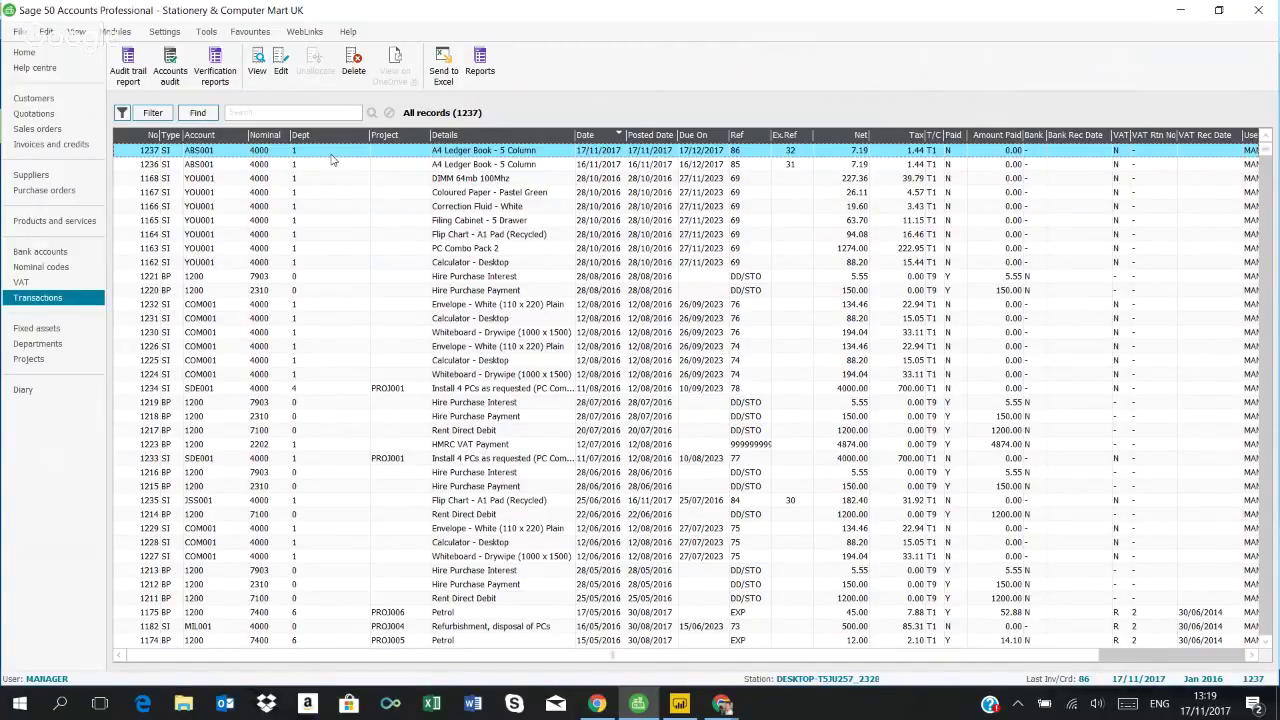
double_click(333, 160)
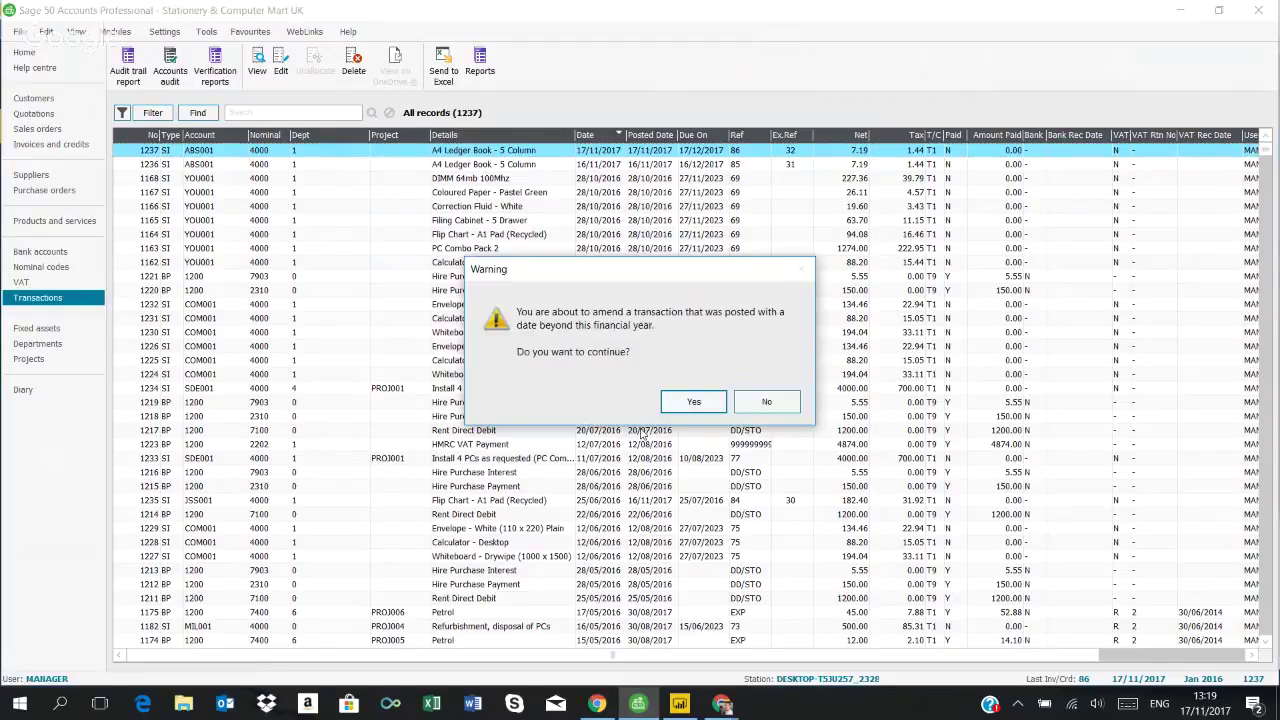
left_click(684, 406)
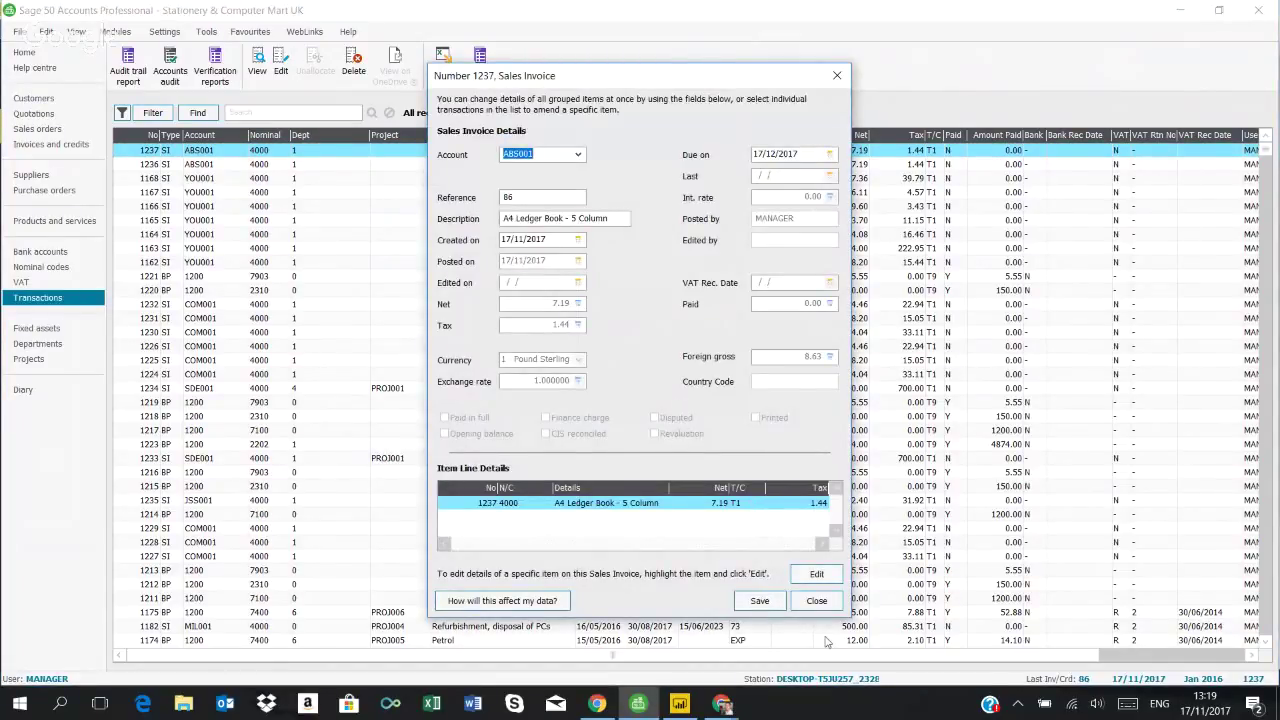
left_click(812, 578)
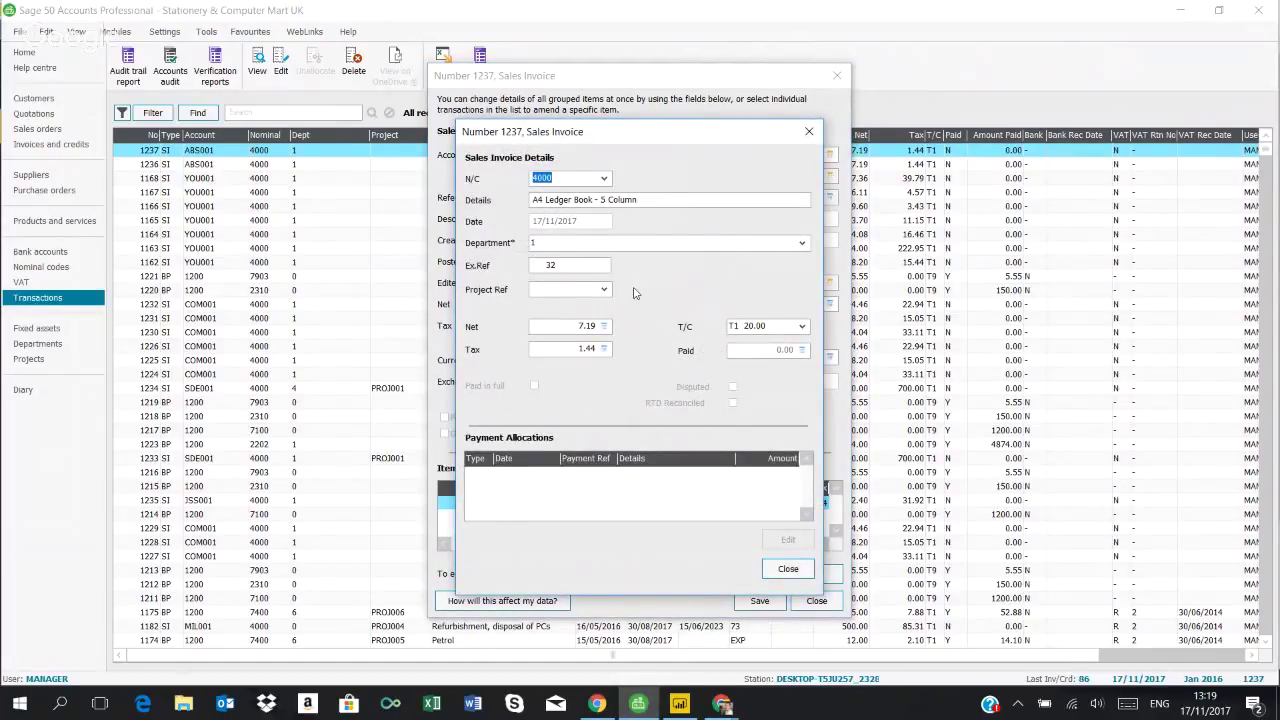
Step: Set the item line's department to 7 Workshop, save the sales invoice transaction and post the changes
left_click(692, 246)
left_click(802, 245)
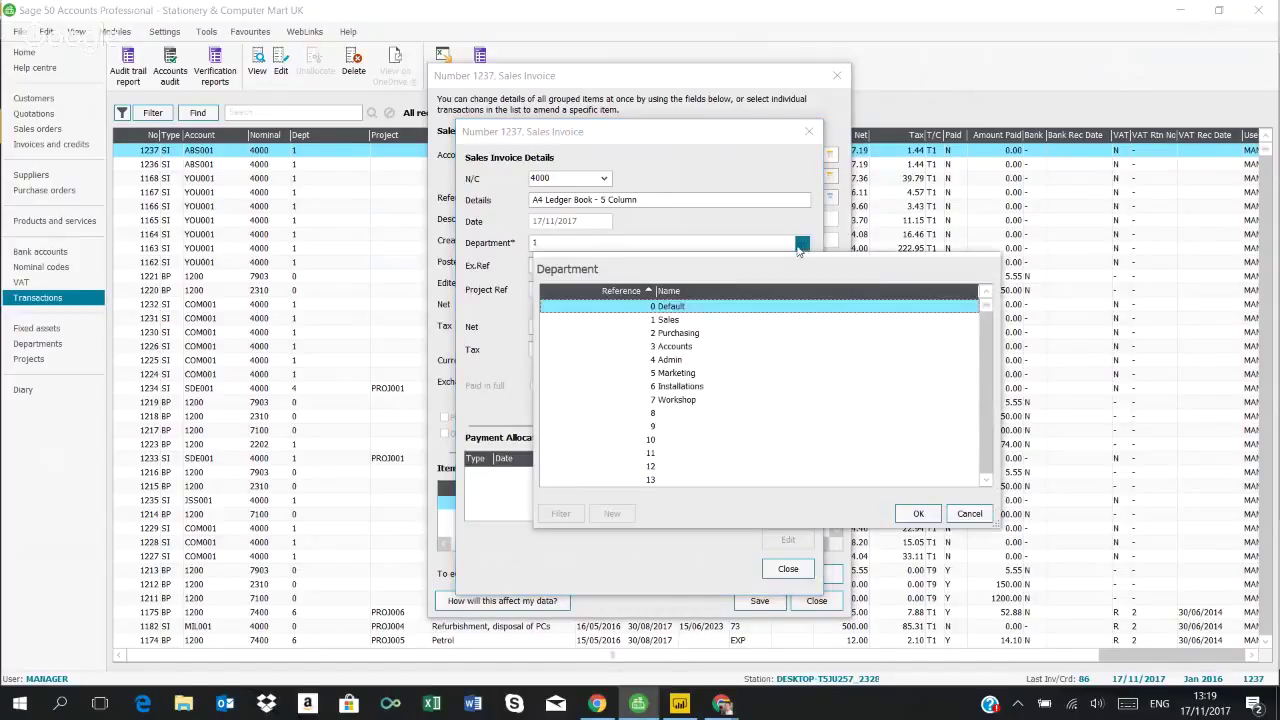
left_click(672, 402)
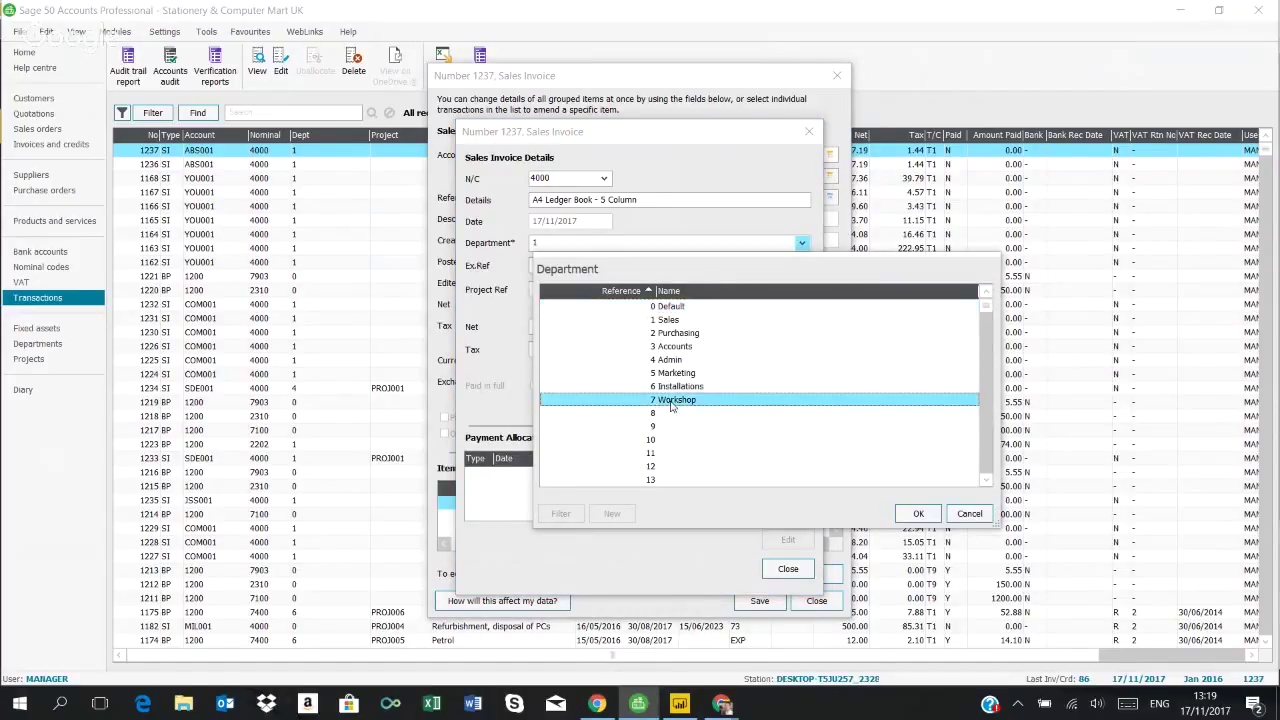
left_click(918, 513)
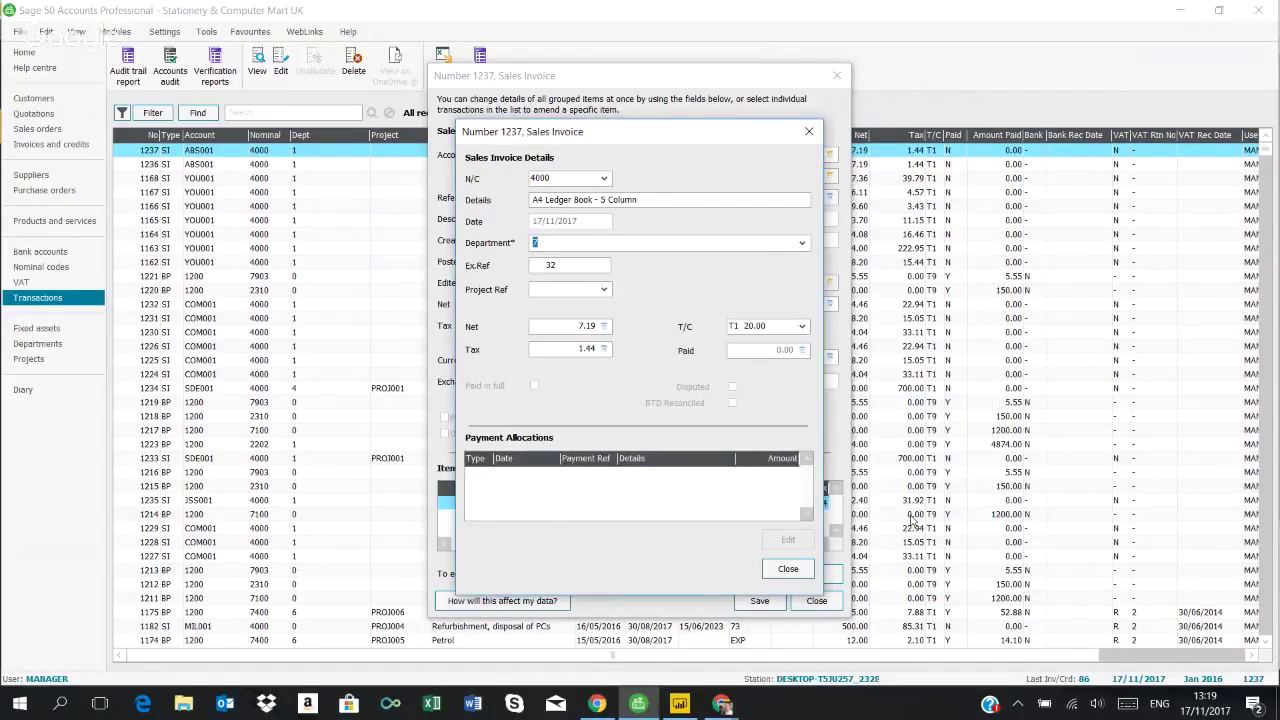
left_click(805, 573)
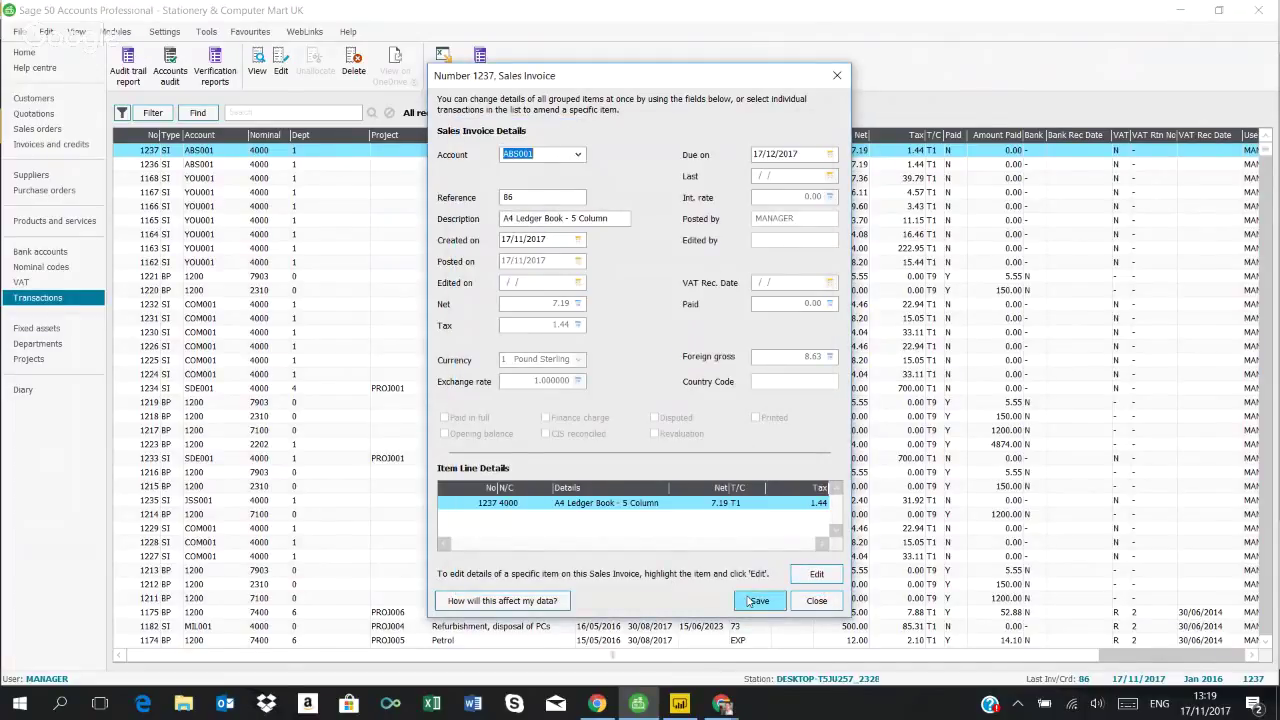
left_click(760, 602)
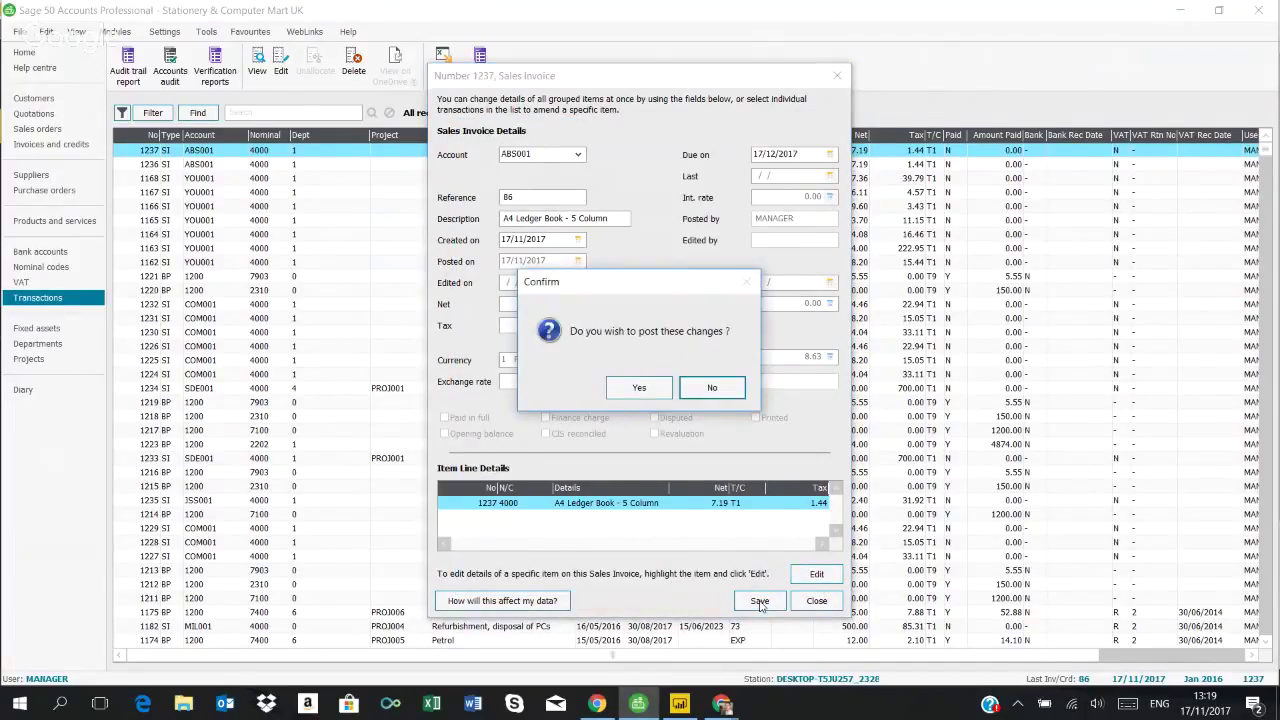
left_click(642, 389)
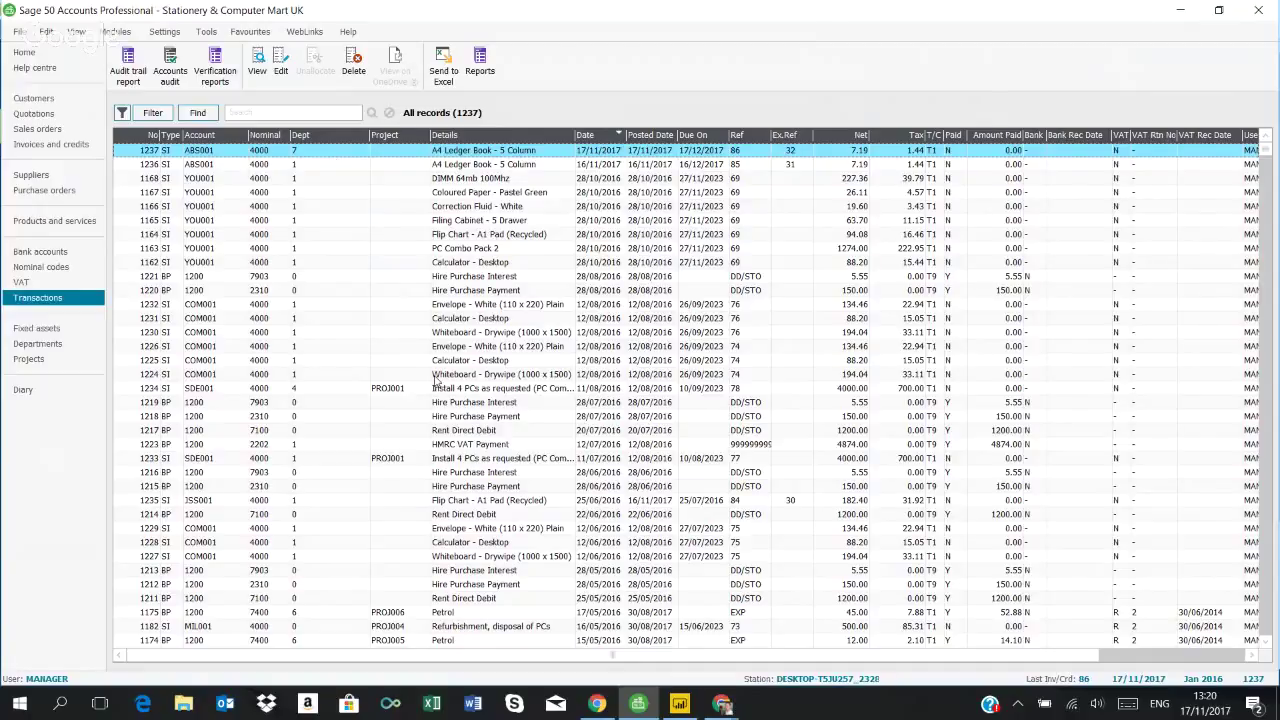
Step: Switch to Power BI Desktop, show the report view and examine the department fields in the Transaction Details and Customers tables
left_click(679, 705)
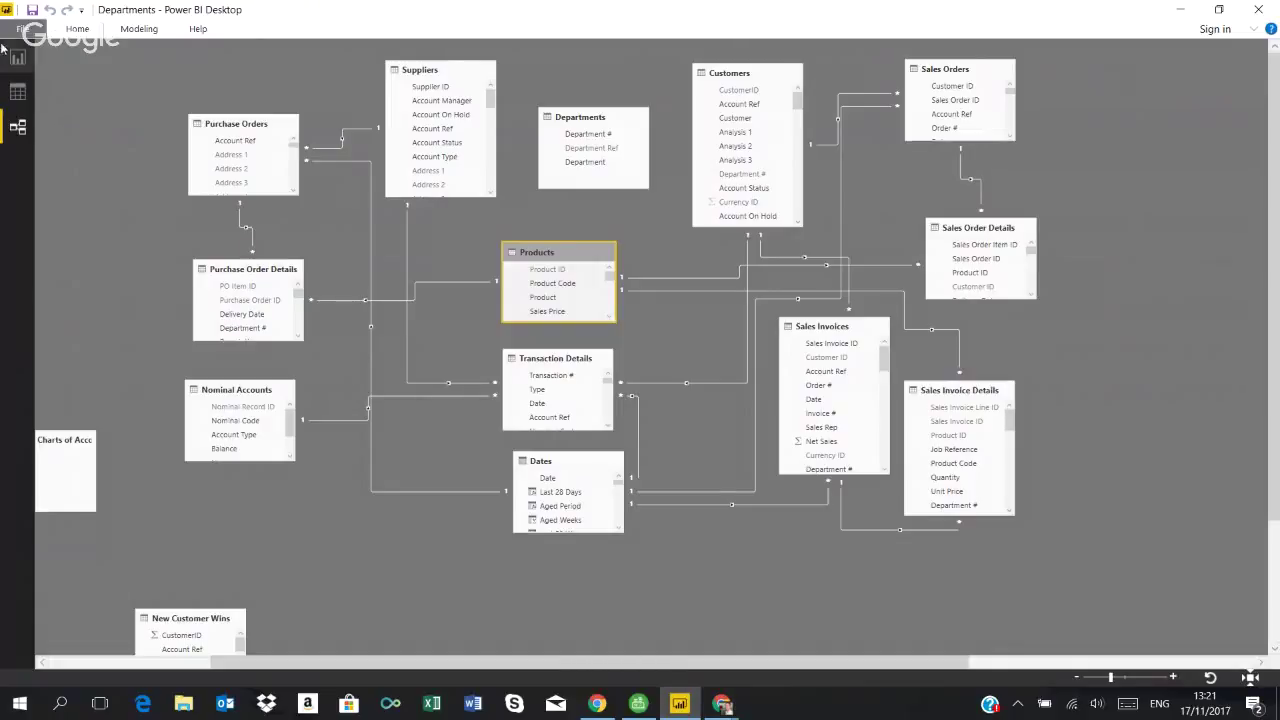
left_click(17, 61)
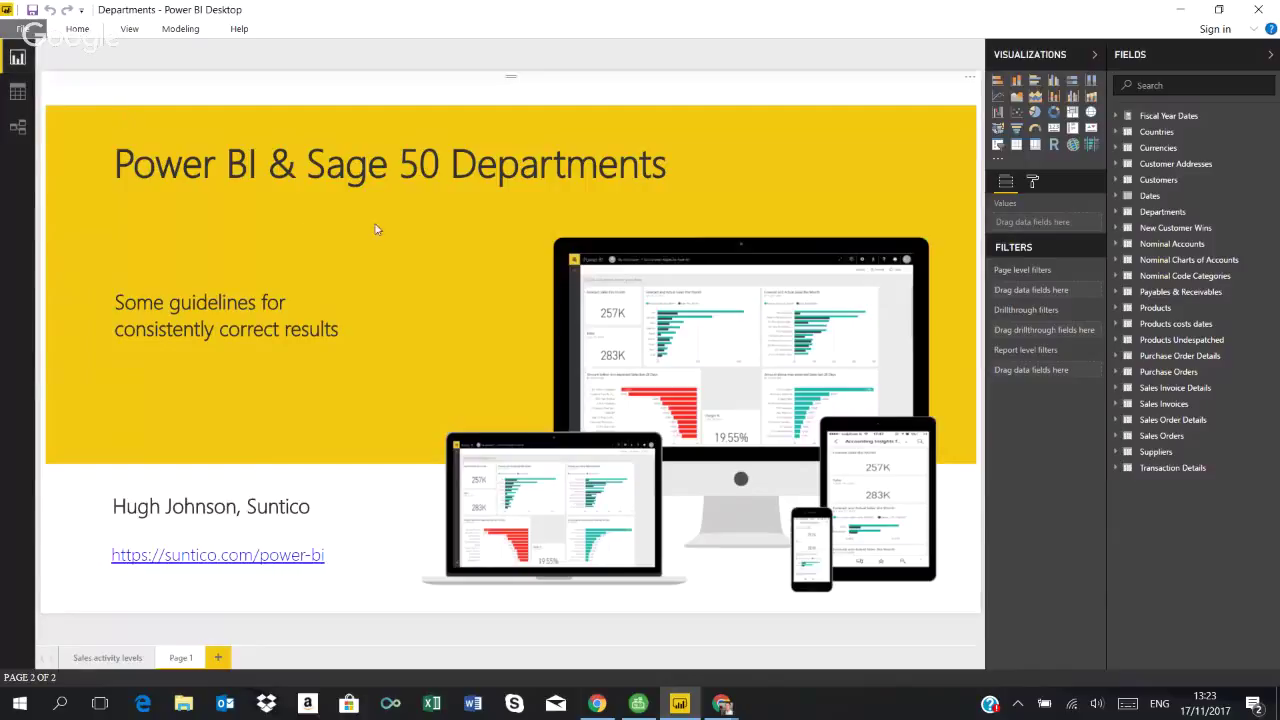
left_click(1116, 470)
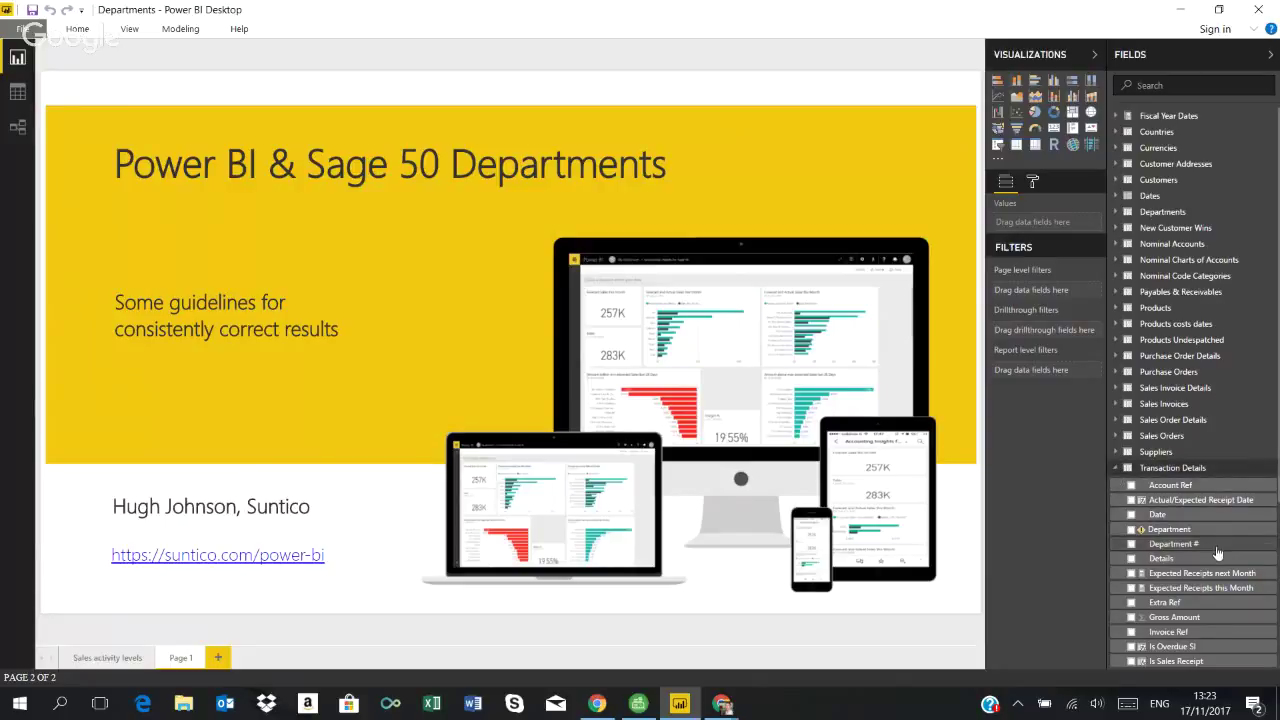
left_click(1117, 472)
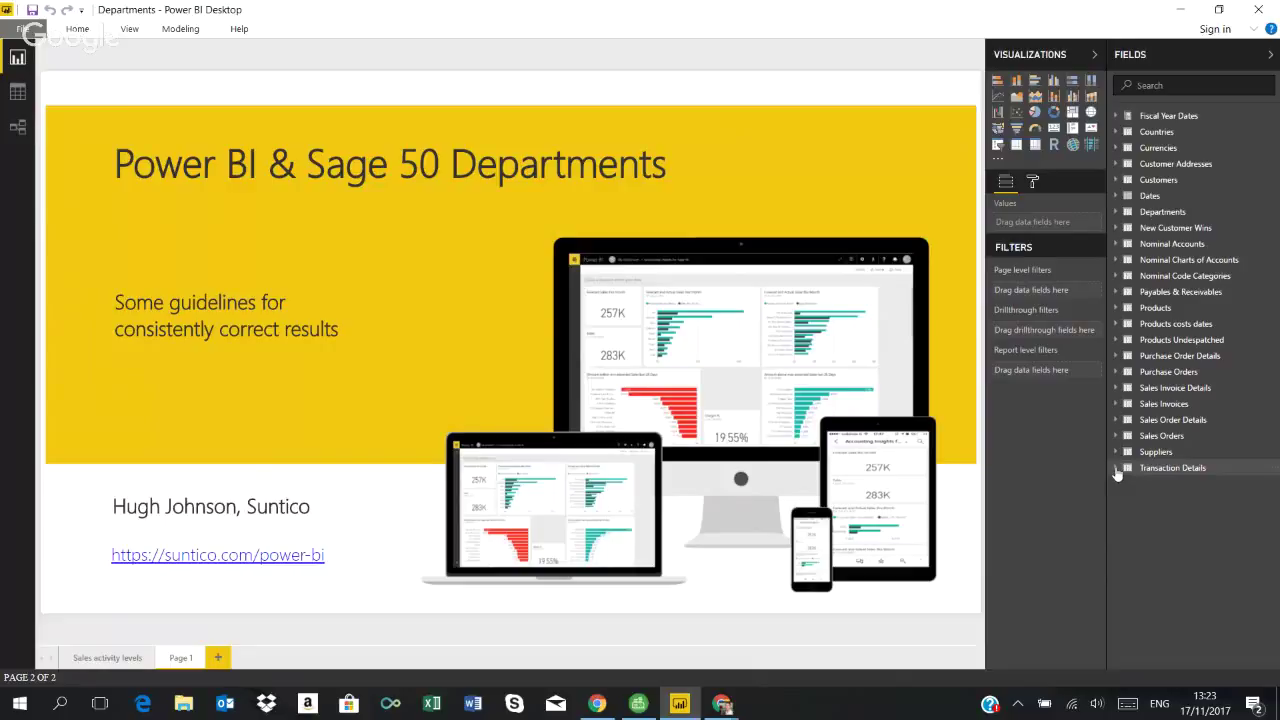
left_click(1117, 180)
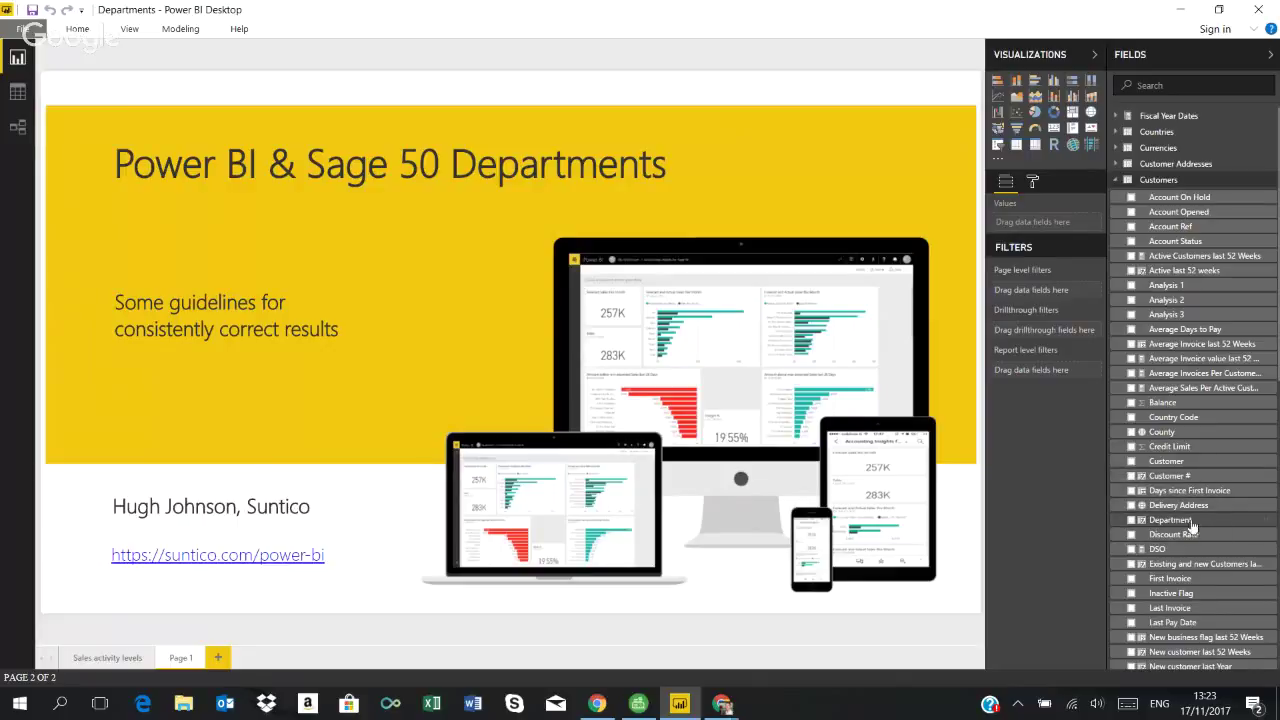
left_click(1117, 181)
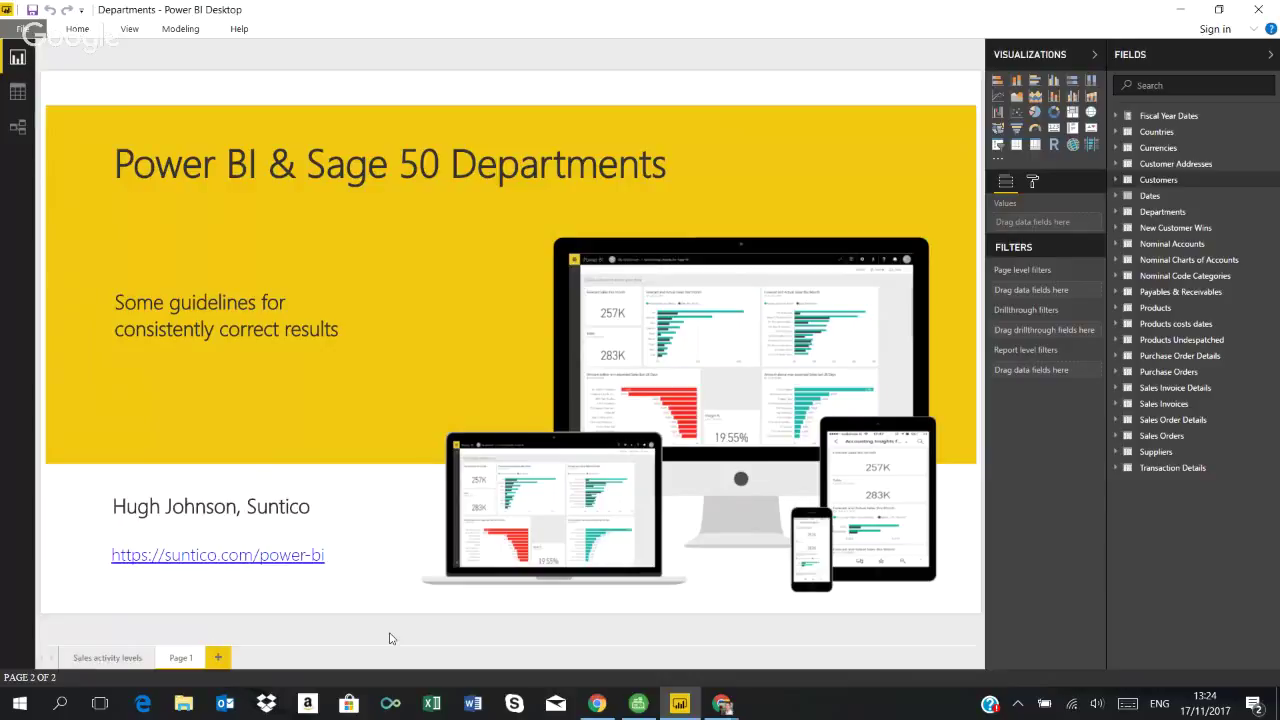
Step: On the Sales activity levels page, add the Customers table's Department as the first group level of the sales treemap
left_click(106, 658)
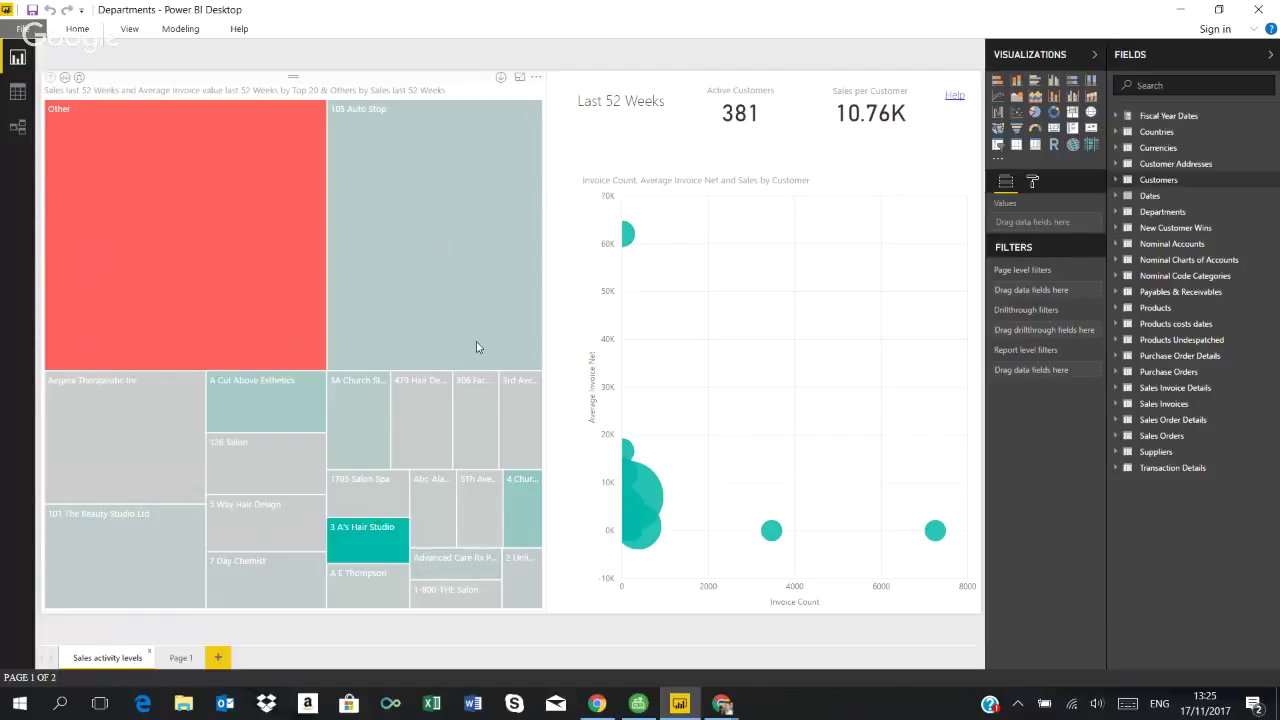
mouse_move(429, 269)
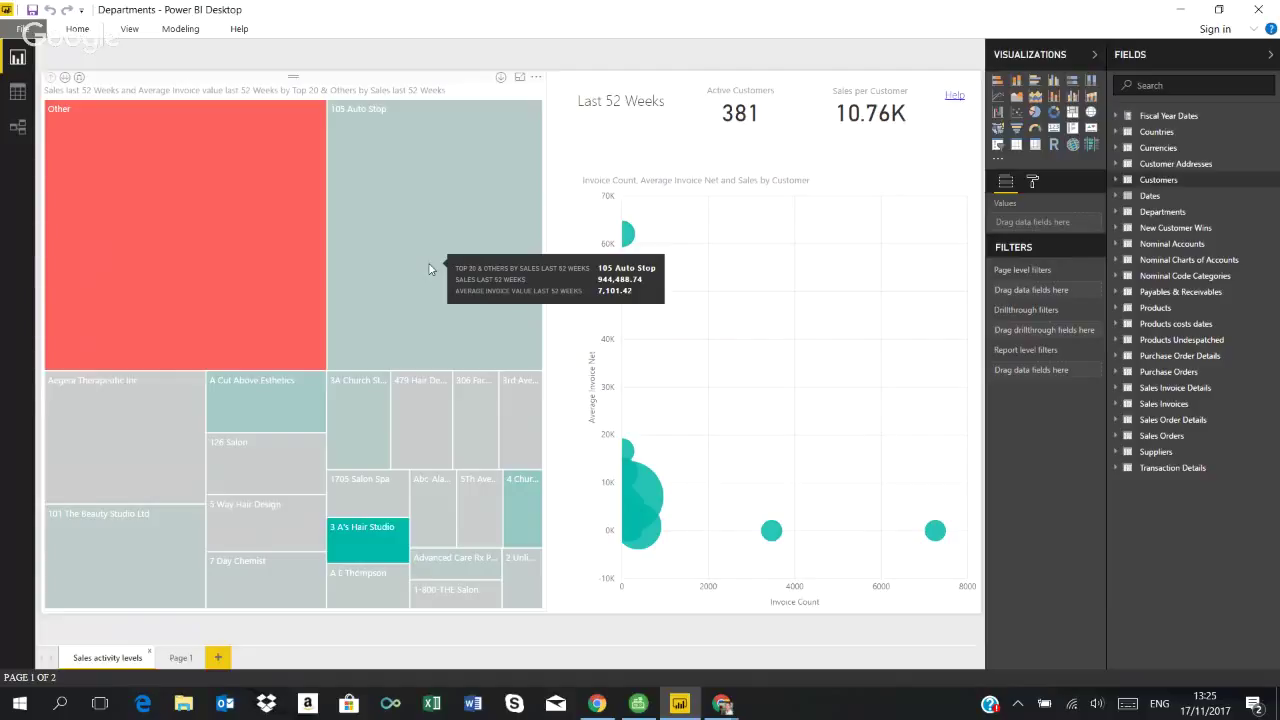
left_click(395, 82)
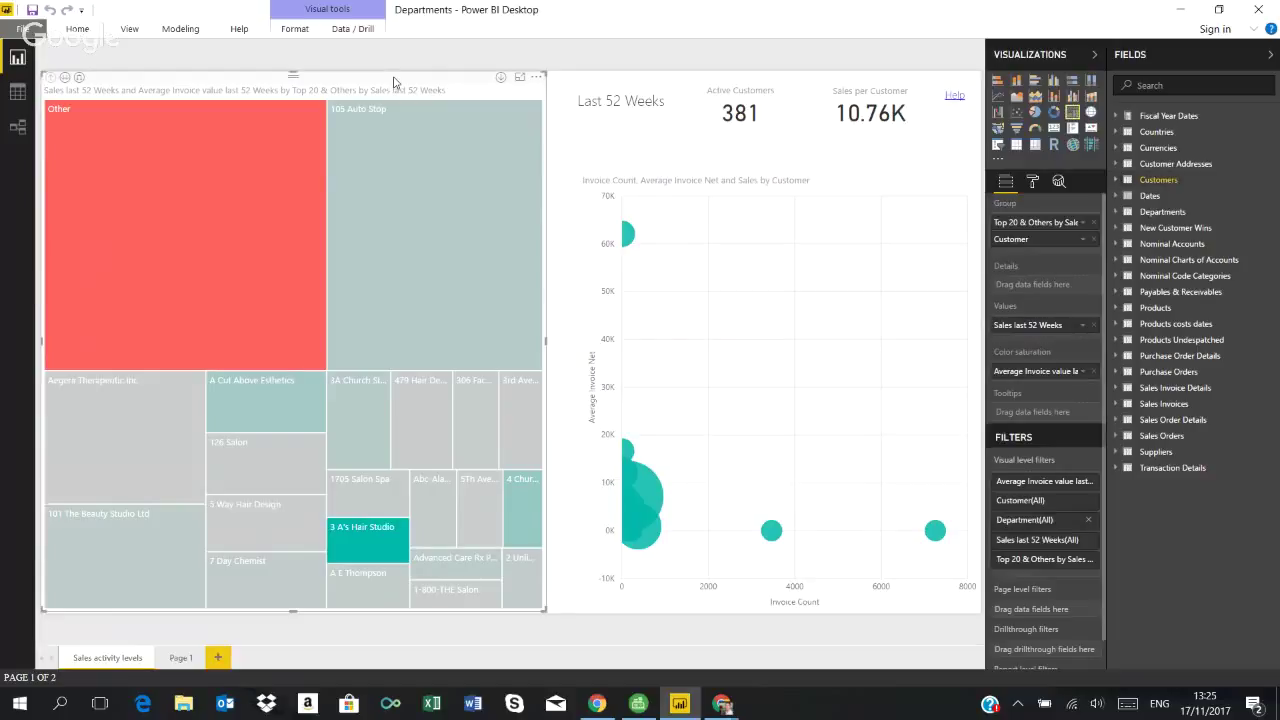
left_click(1117, 181)
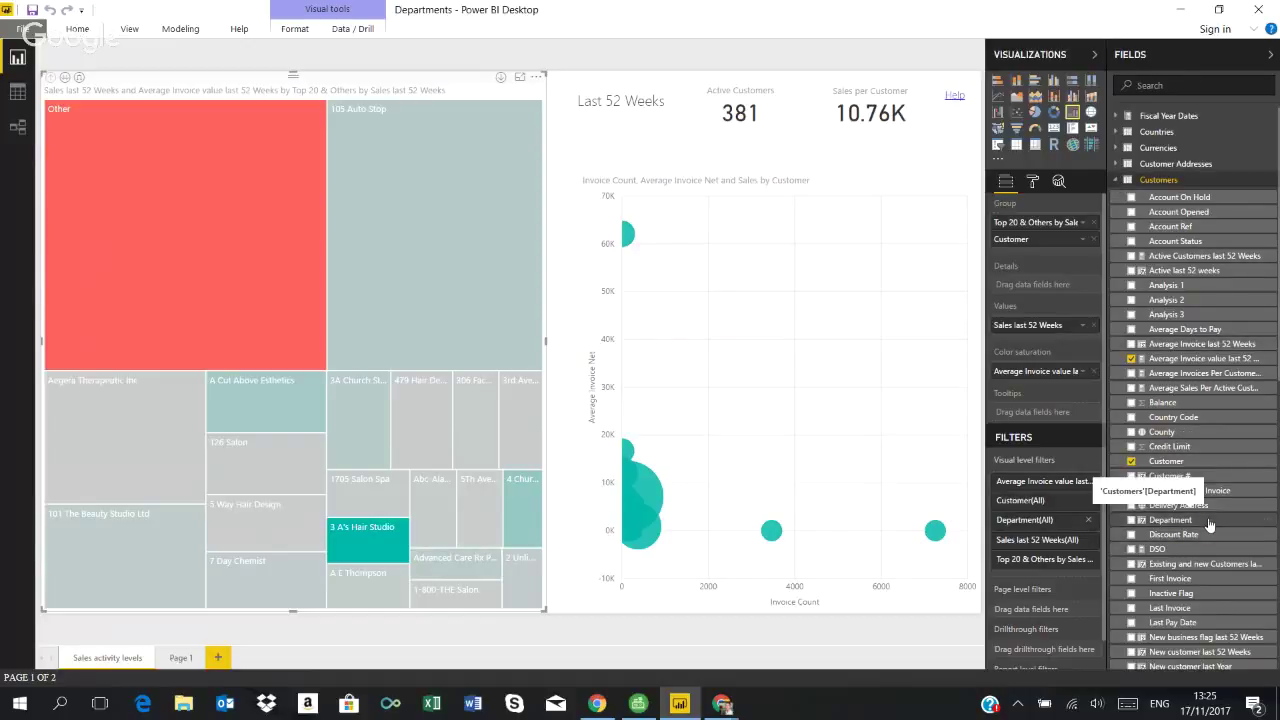
left_click_drag(1208, 524, 1068, 223)
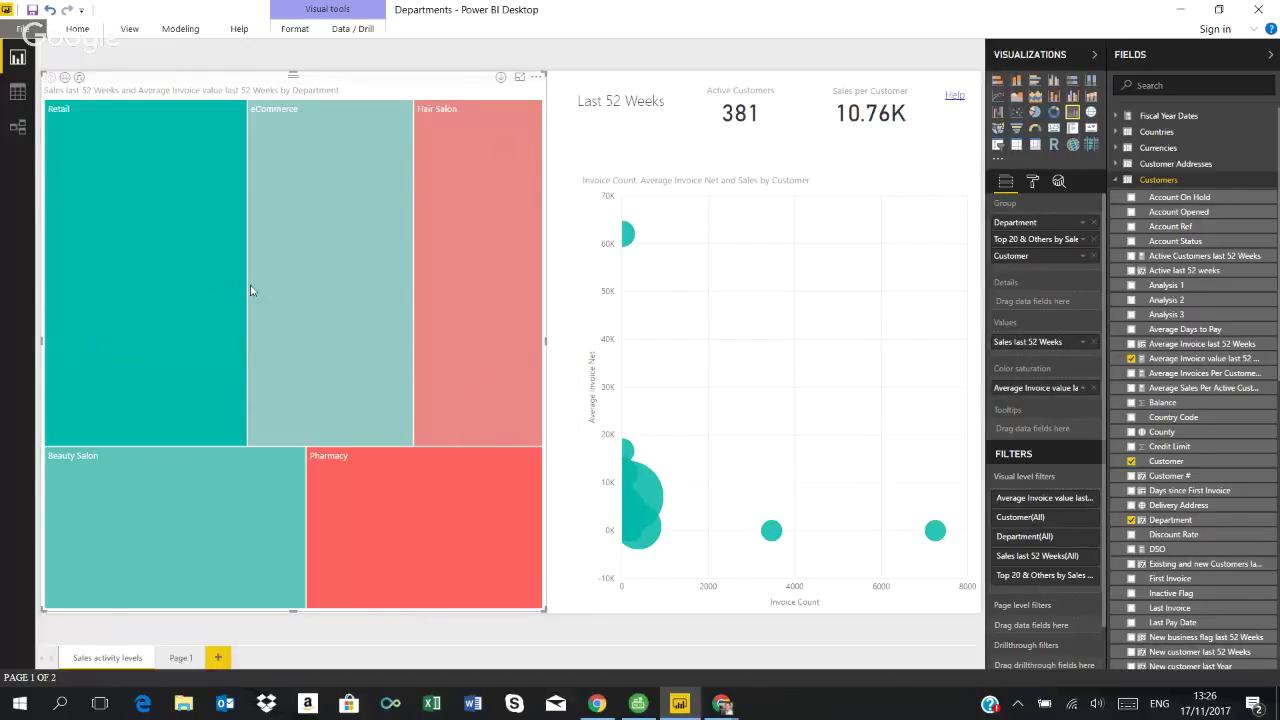
Step: Cross-filter the page by the Retail department and by eCommerce in the treemap, and clear the selection
mouse_move(251, 290)
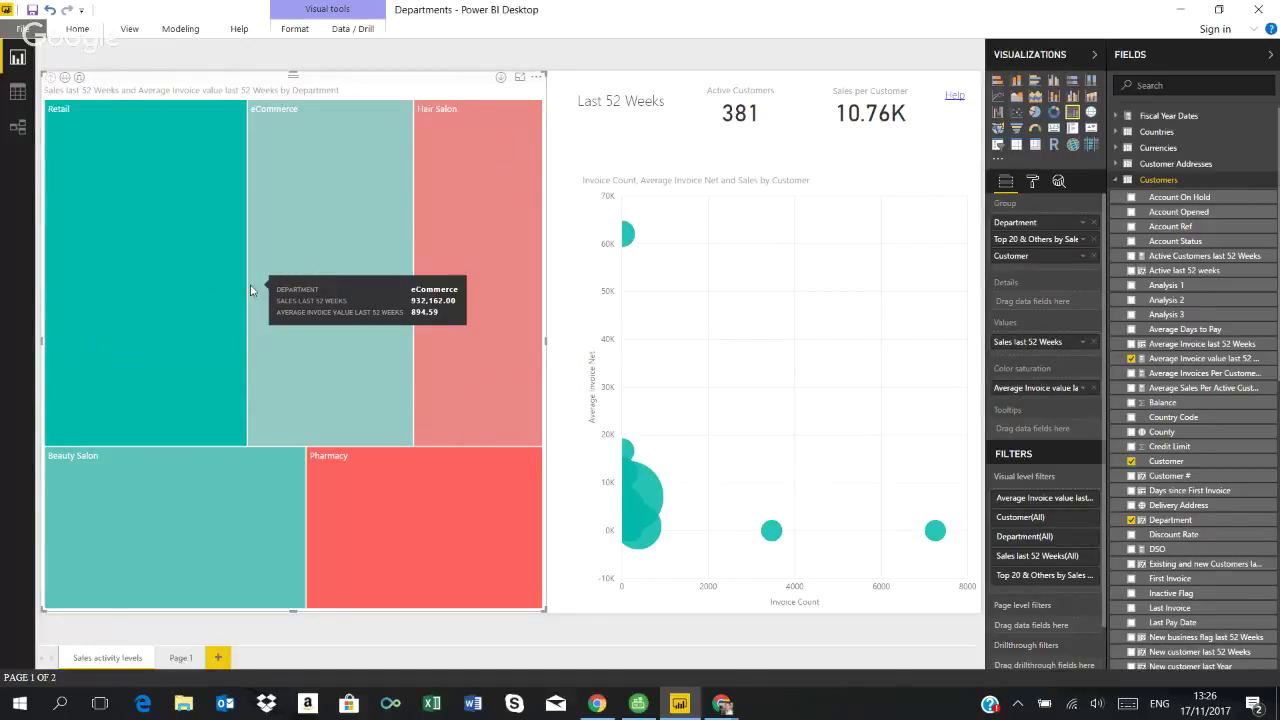
left_click(131, 229)
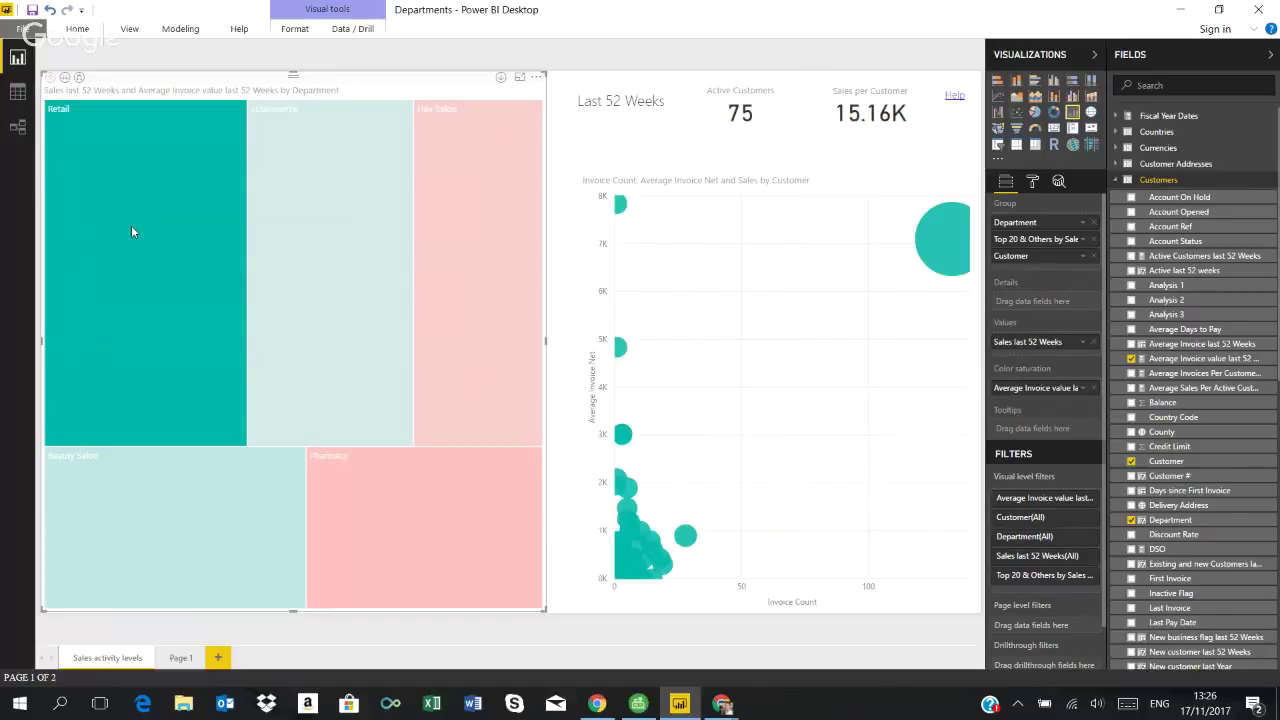
left_click(325, 266)
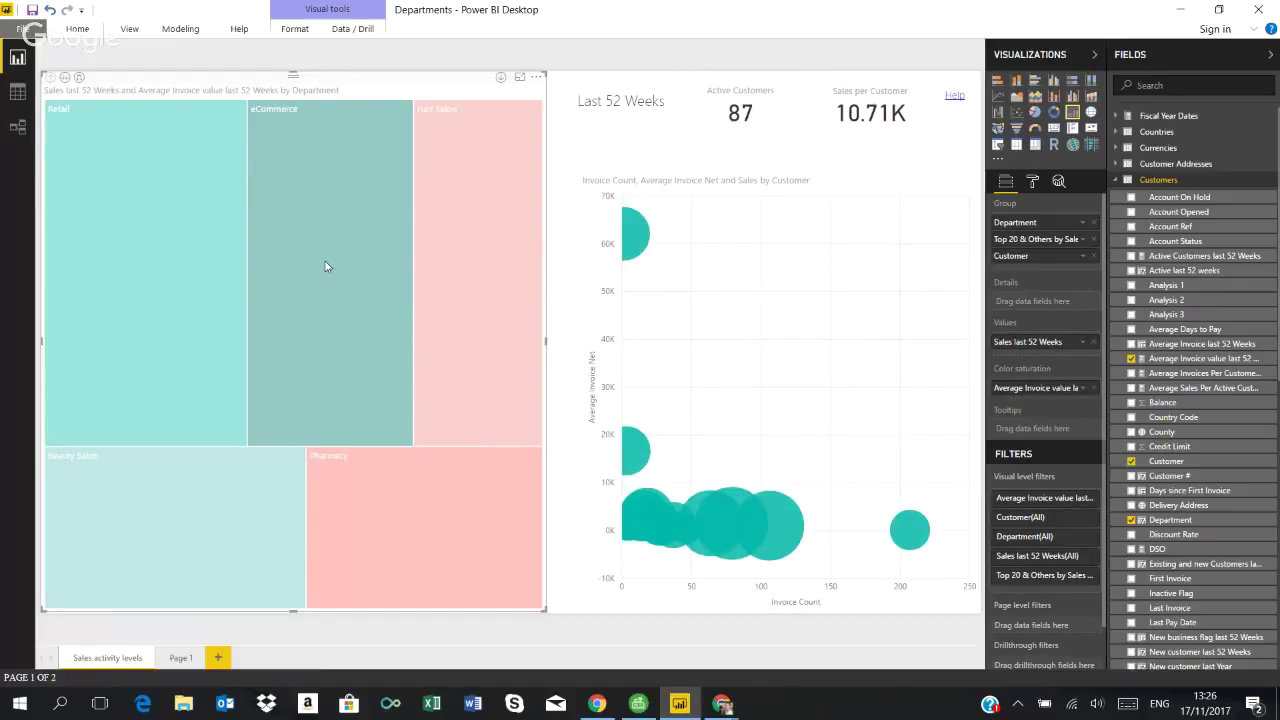
left_click(285, 266)
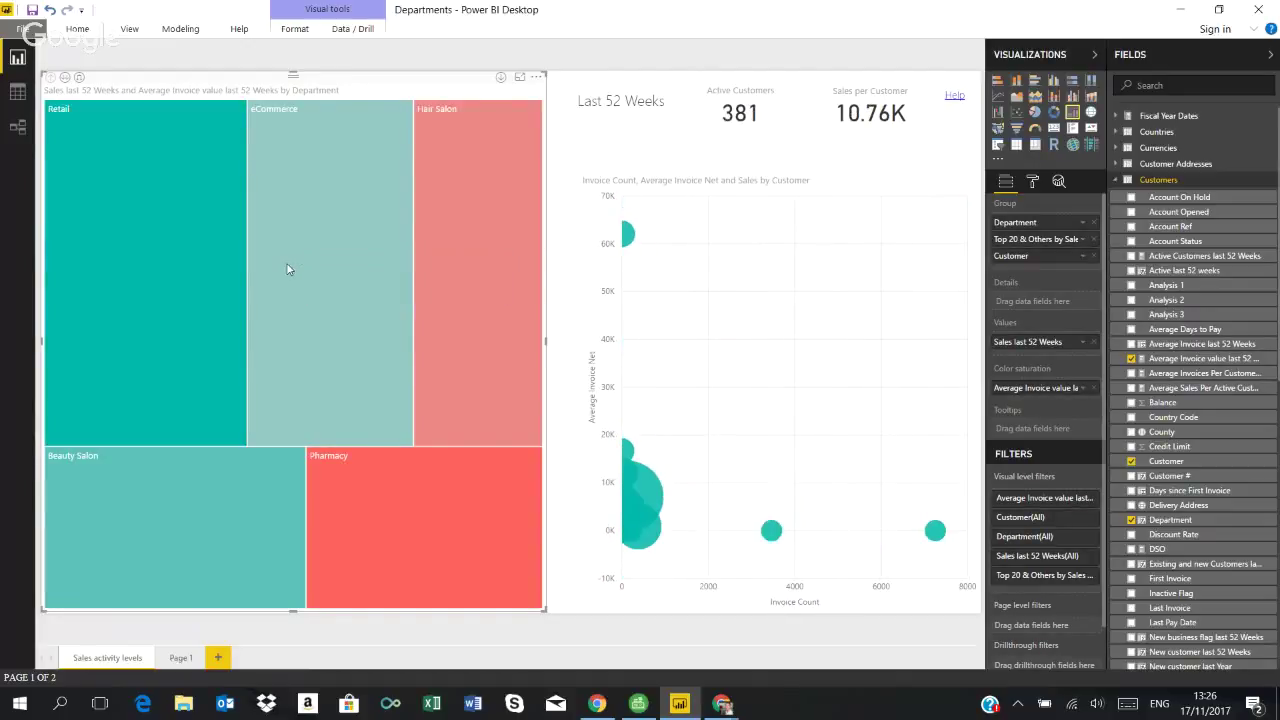
Step: Turn on drill-down for the treemap, drill into Retail and Hair Salon, and return to the department level after each
left_click(501, 79)
mouse_move(141, 272)
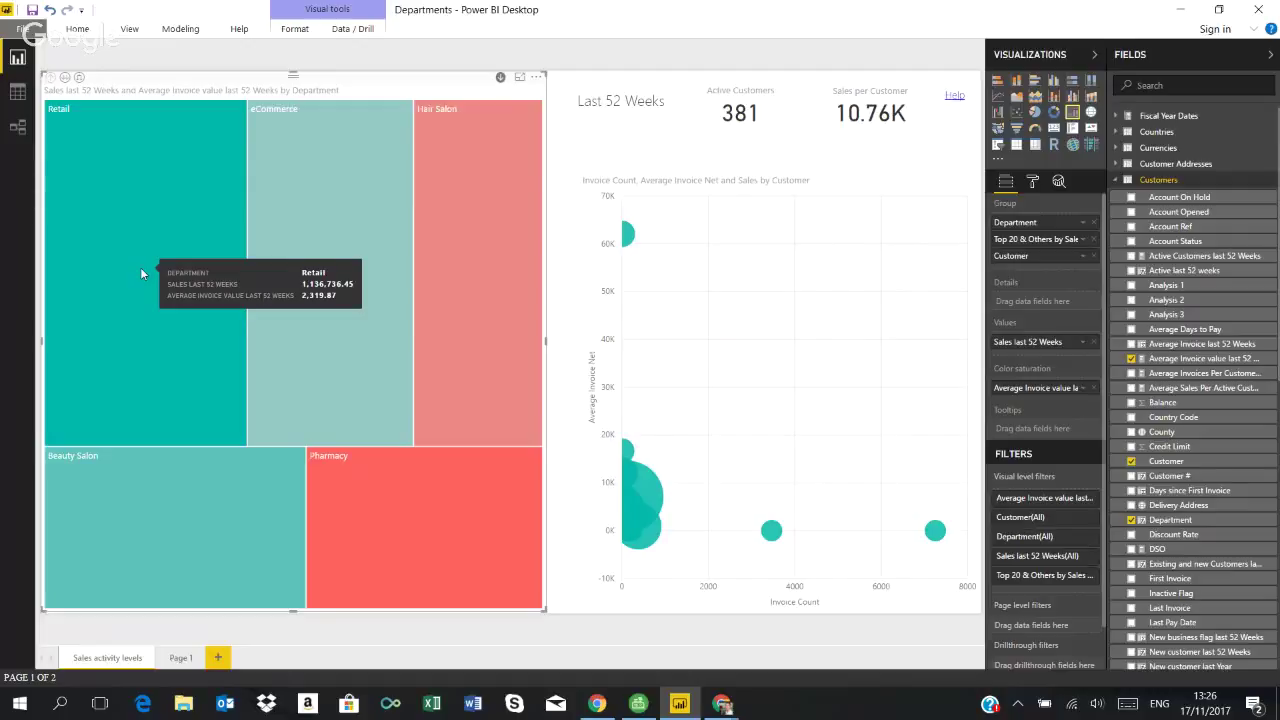
left_click(141, 270)
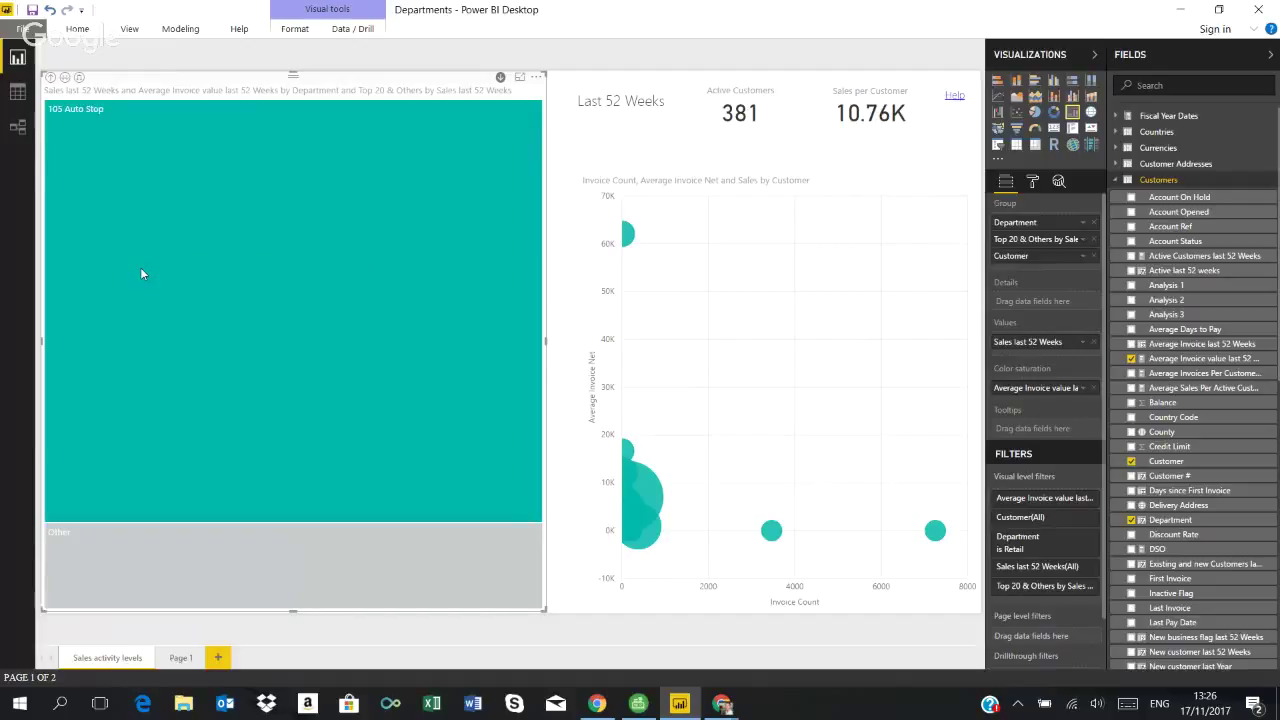
left_click(51, 79)
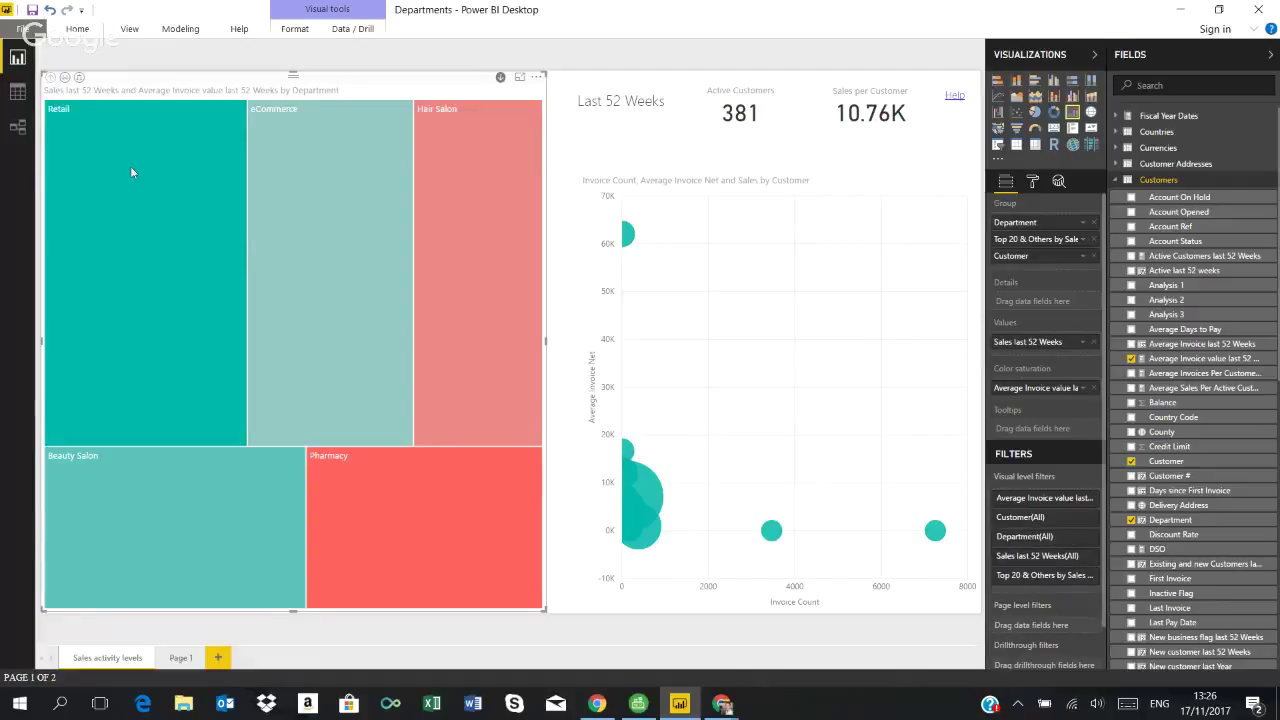
left_click(468, 297)
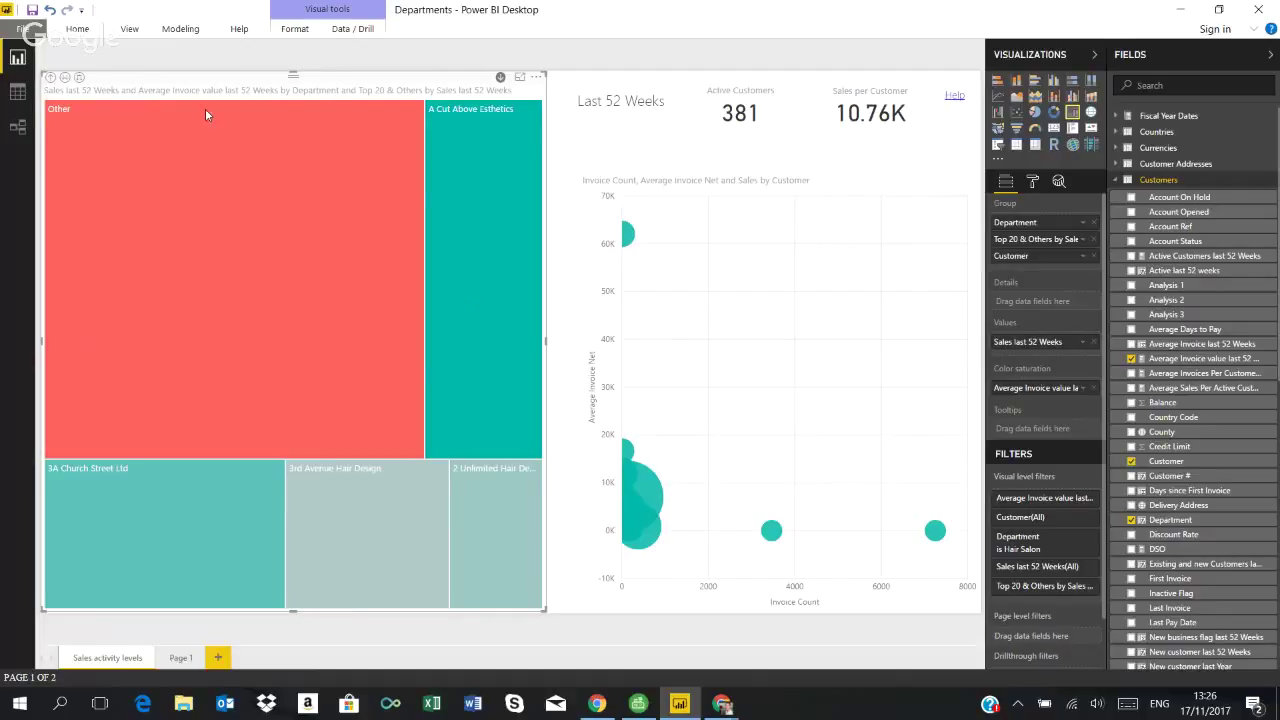
left_click(52, 79)
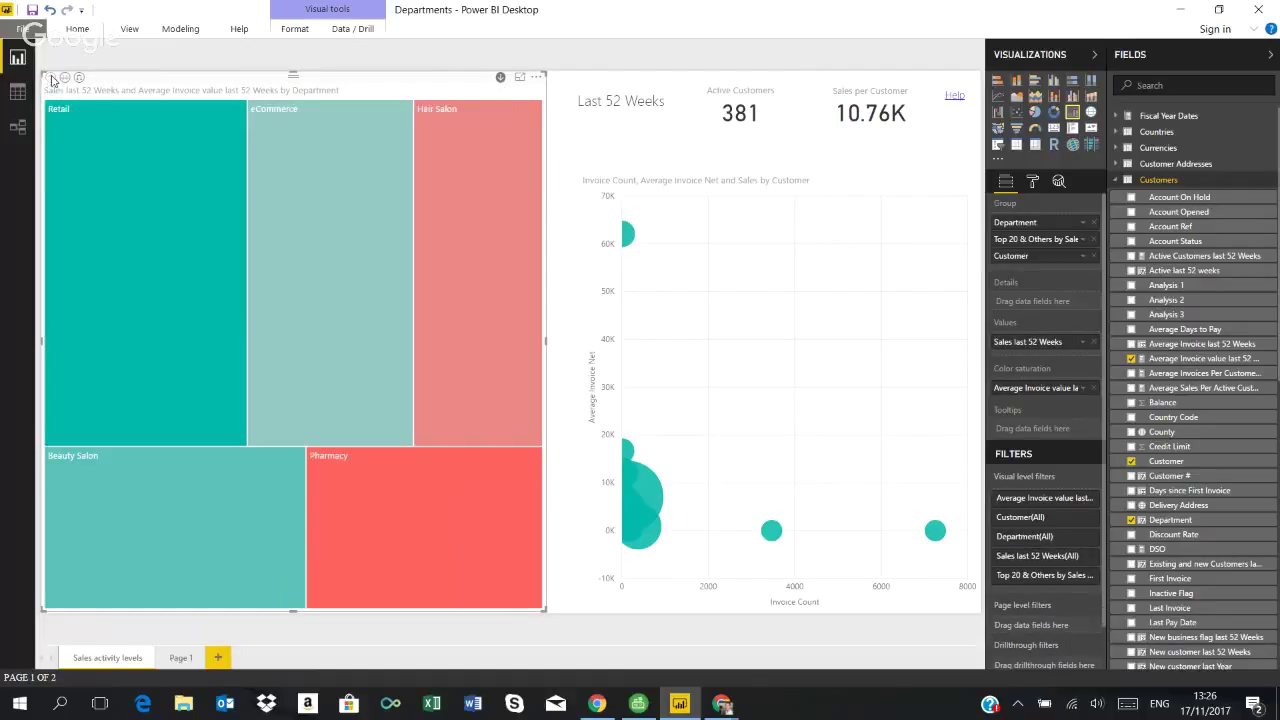